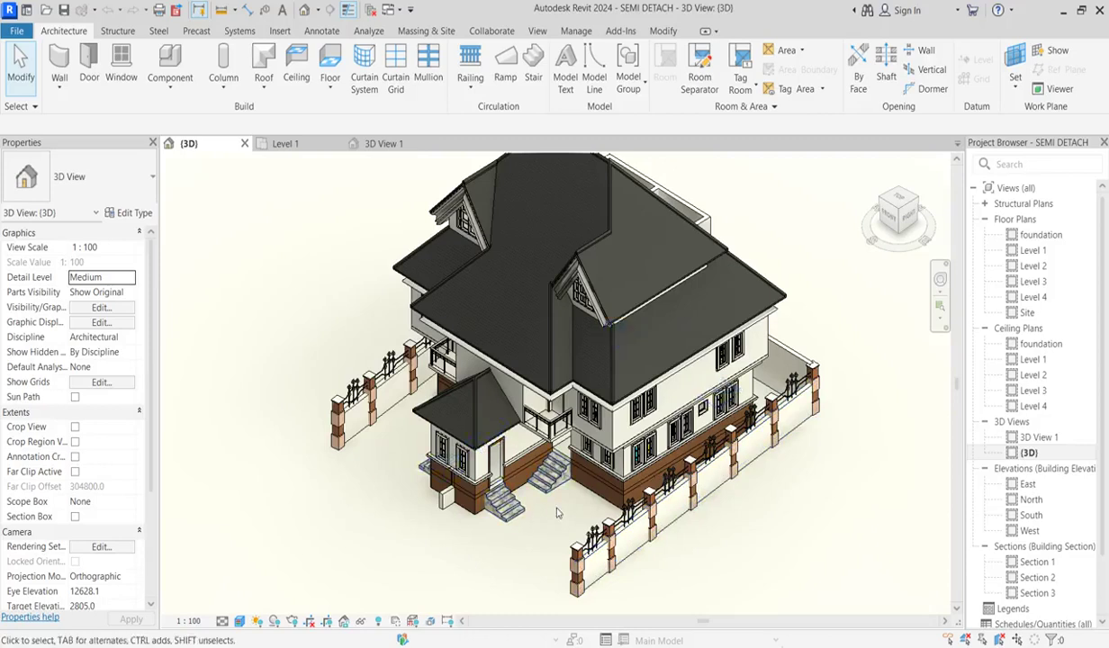
# Step: Open the foundation floor plan from the Project Browser
pyautogui.scroll(2, 556, 513)
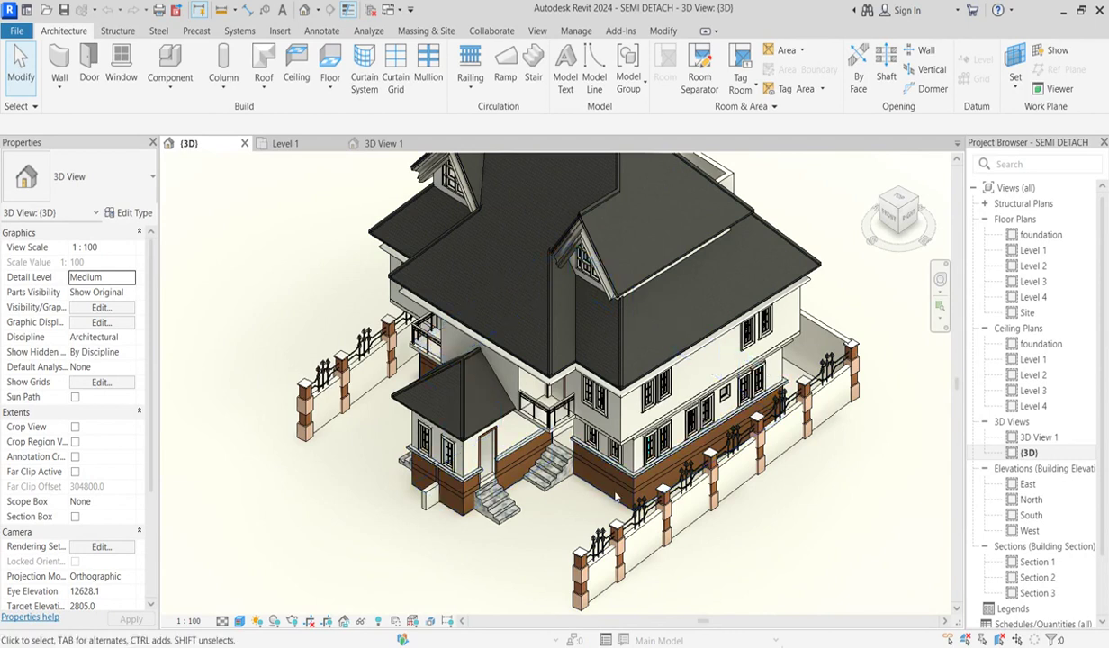
pyautogui.scroll(5, 571, 482)
pyautogui.scroll(-5, 446, 444)
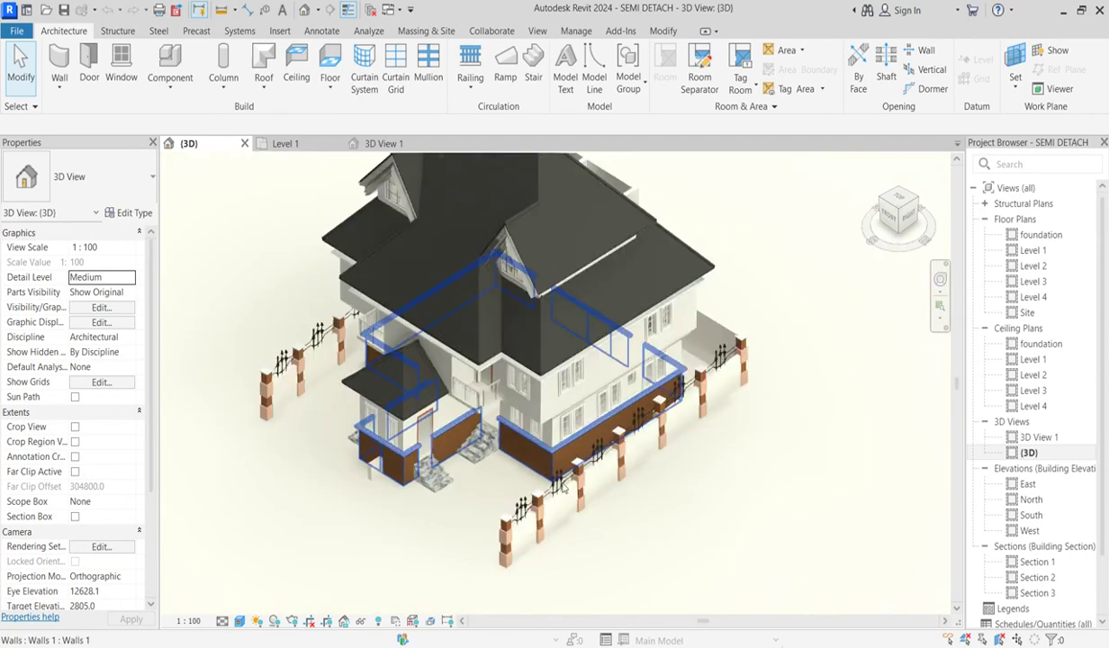
pyautogui.scroll(3, 712, 369)
pyautogui.scroll(3, 711, 370)
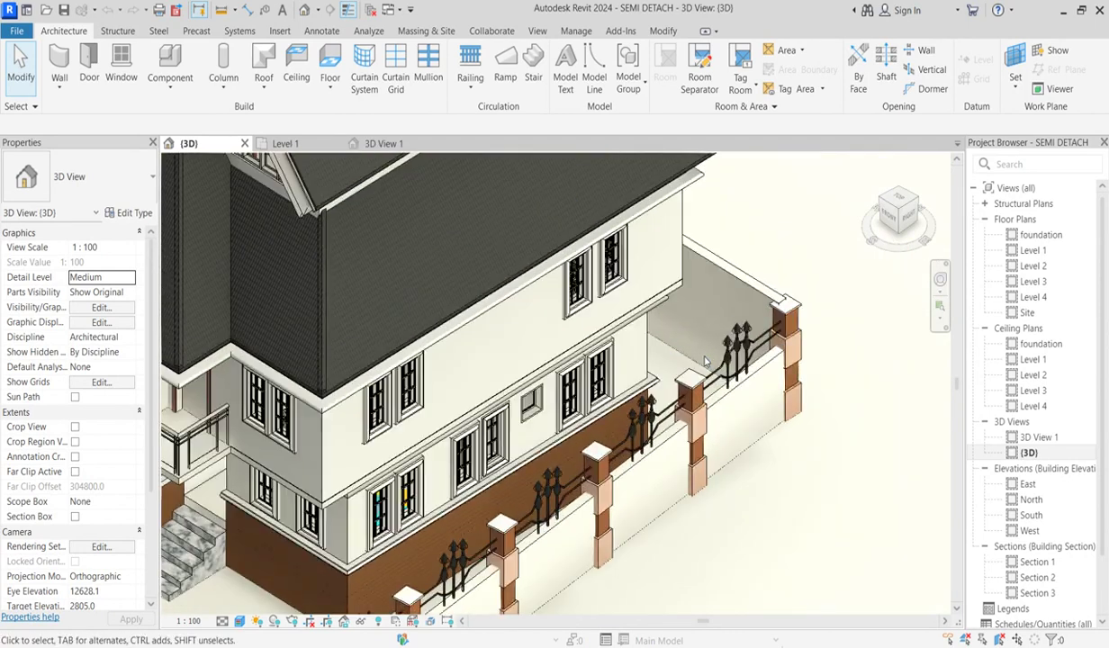
pyautogui.scroll(-4, 602, 449)
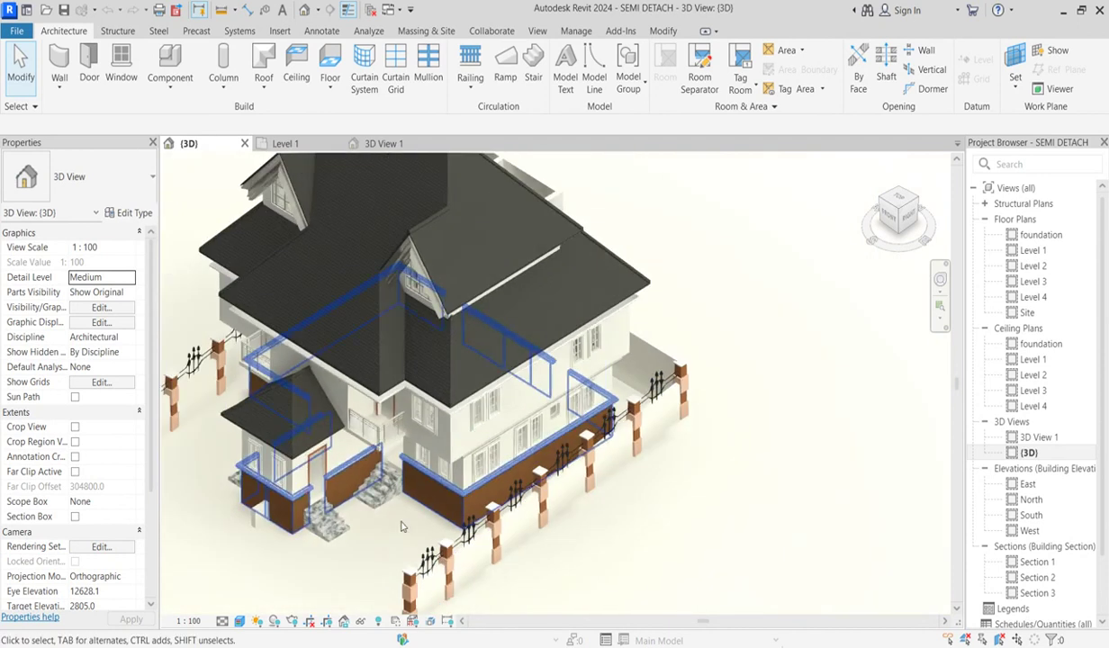
pyautogui.scroll(3, 332, 497)
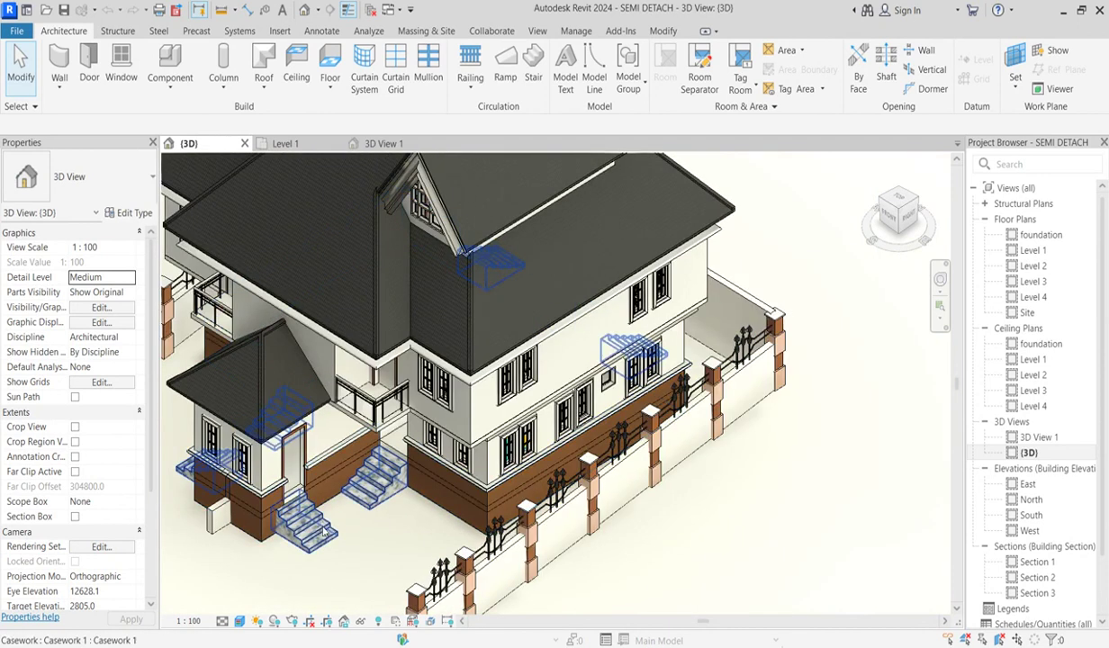
pyautogui.scroll(-4, 332, 497)
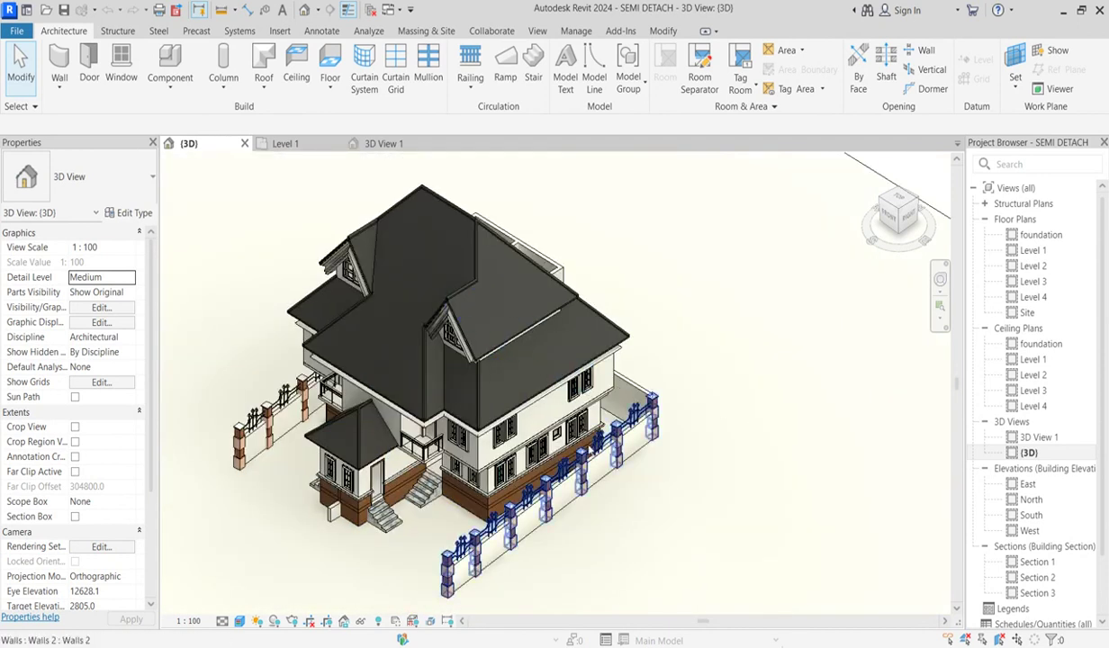
pyautogui.scroll(3, 590, 405)
pyautogui.scroll(-3, 590, 405)
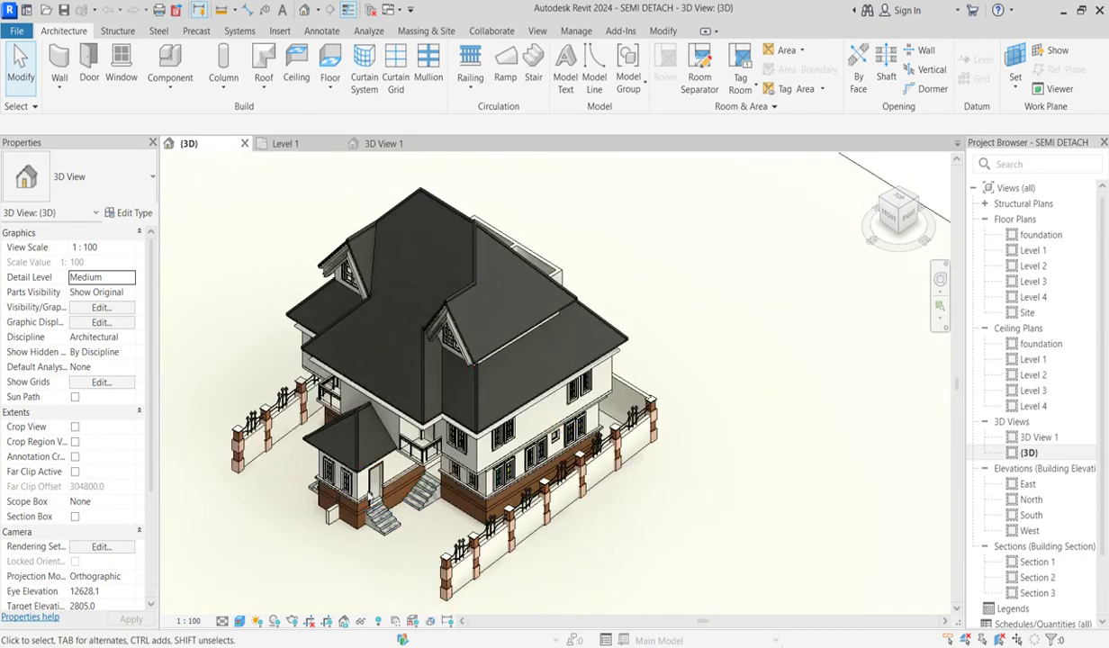
pyautogui.scroll(2, 247, 416)
pyautogui.scroll(-4, 450, 590)
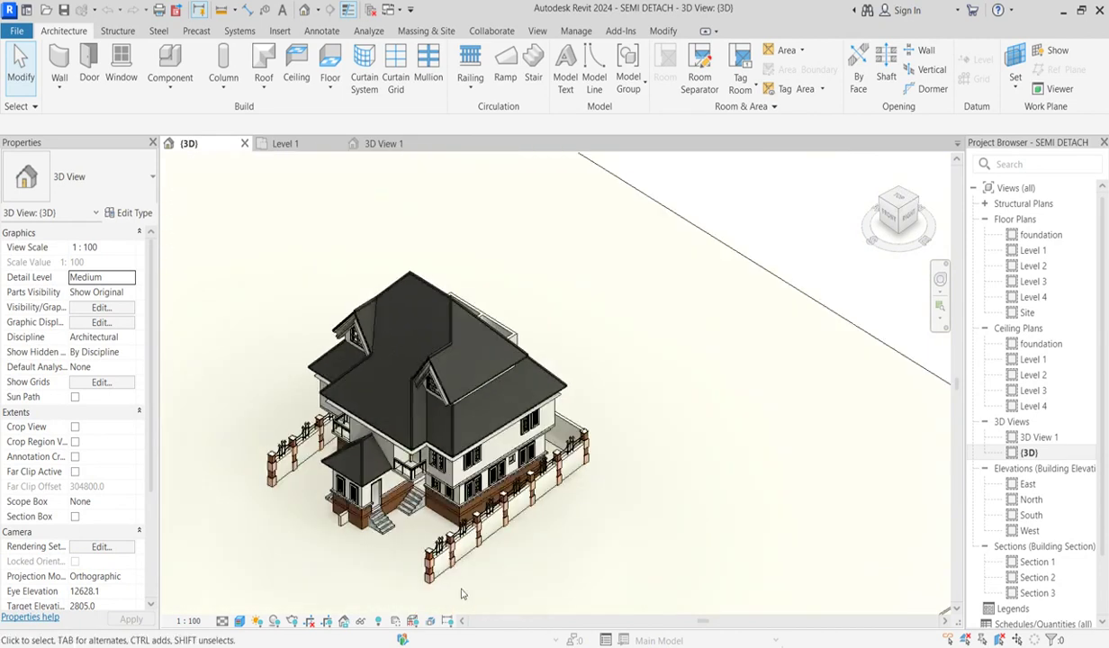
pyautogui.scroll(3, 436, 599)
pyautogui.scroll(2, 436, 600)
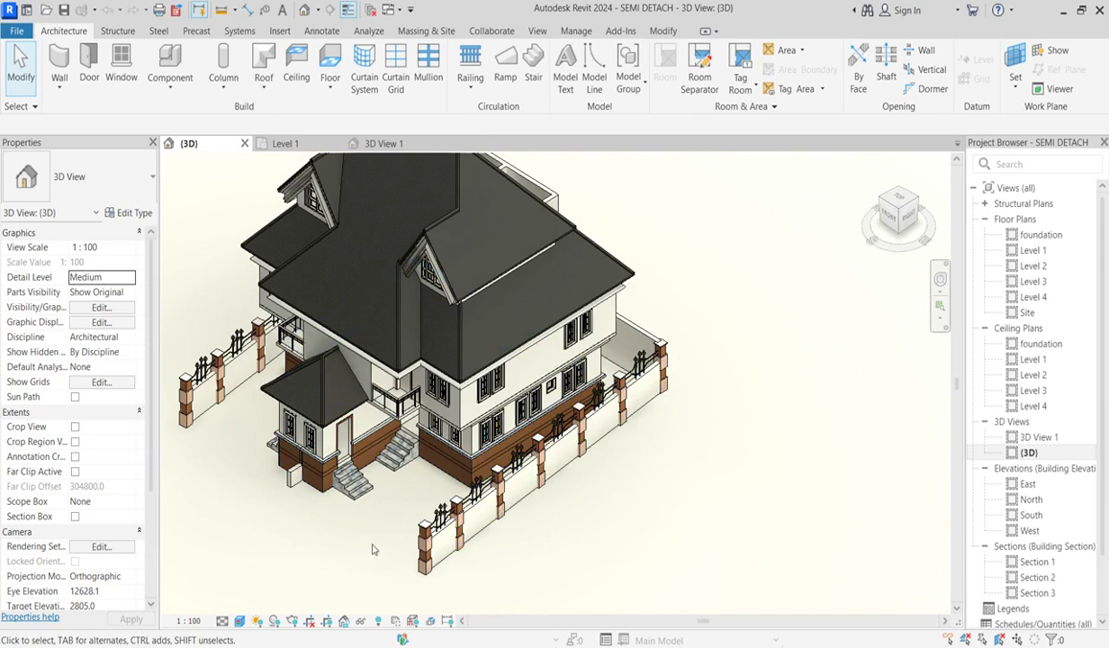
pyautogui.scroll(-3, 359, 504)
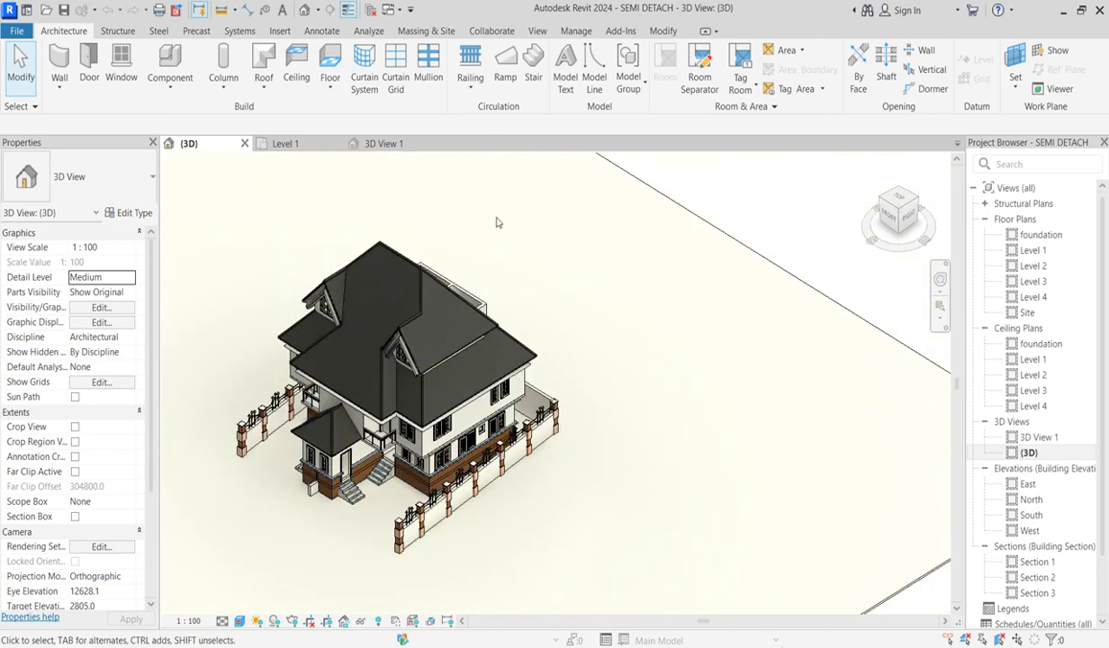
pyautogui.scroll(4, 385, 469)
pyautogui.scroll(5, 571, 467)
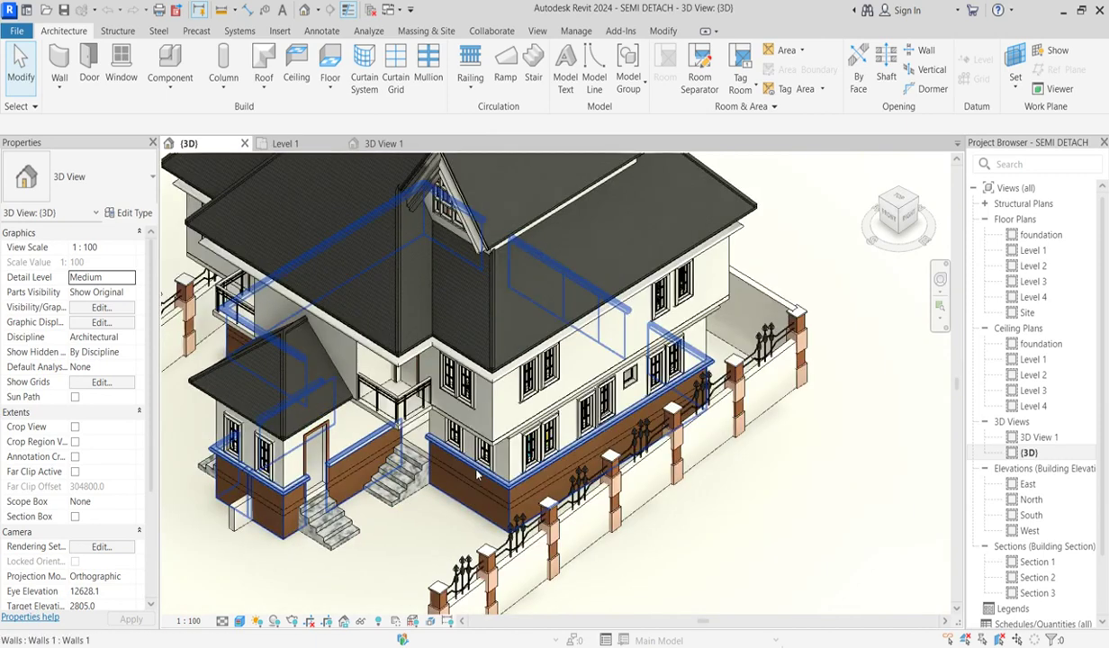
pyautogui.scroll(-3, 571, 467)
pyautogui.scroll(4, 571, 467)
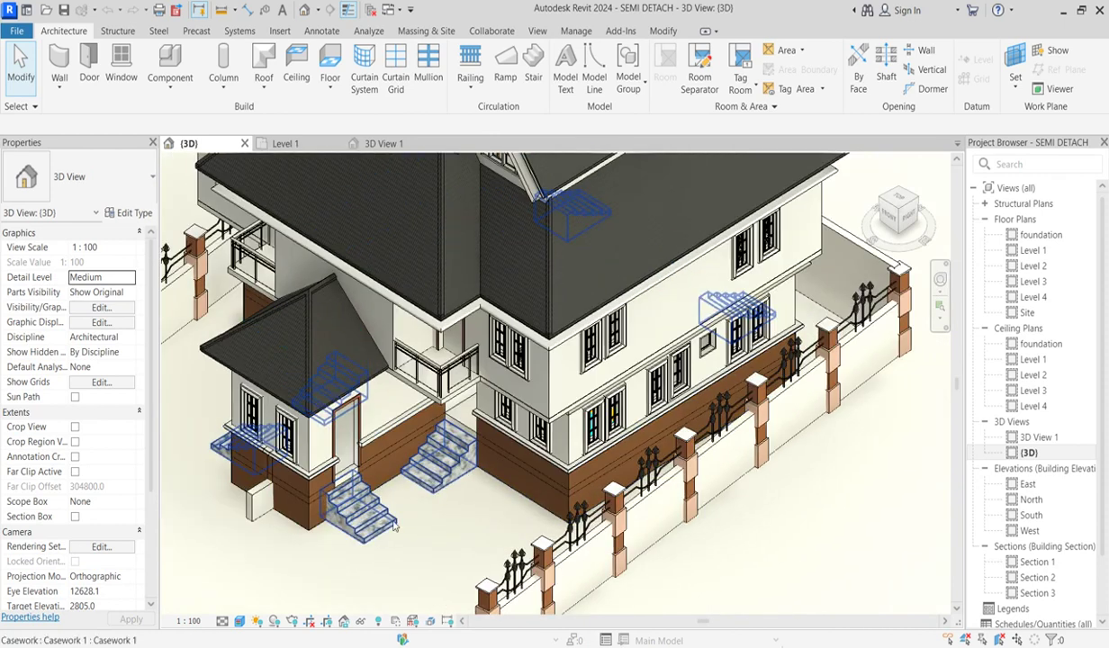
pyautogui.click(1041, 236)
pyautogui.doubleClick(1041, 236)
pyautogui.scroll(5, 560, 276)
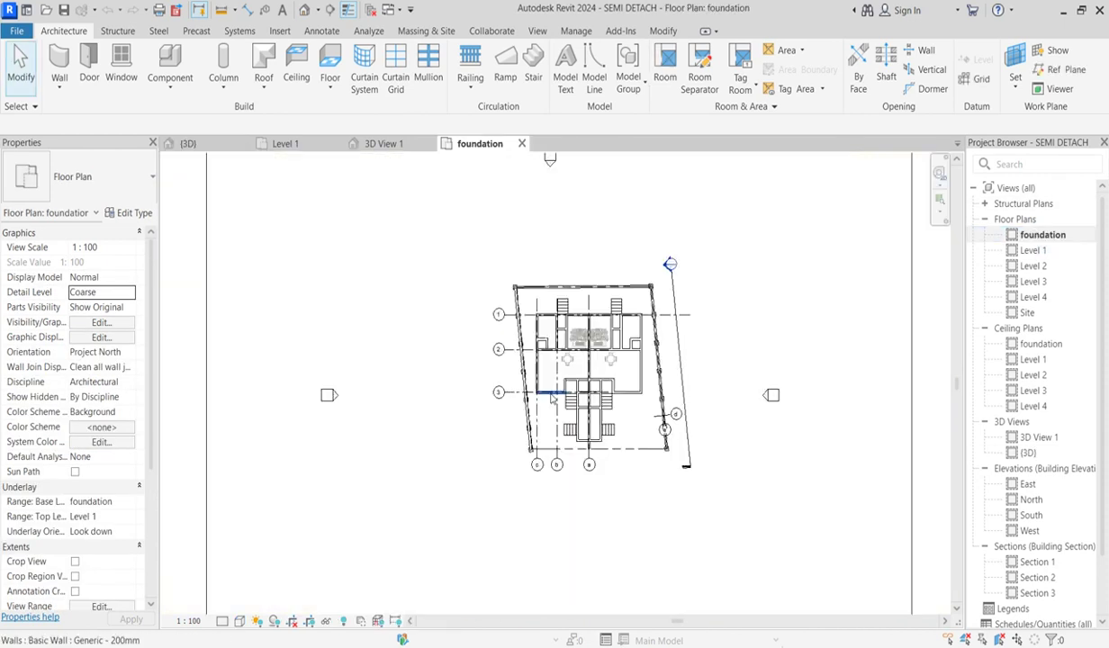
pyautogui.scroll(2, 549, 337)
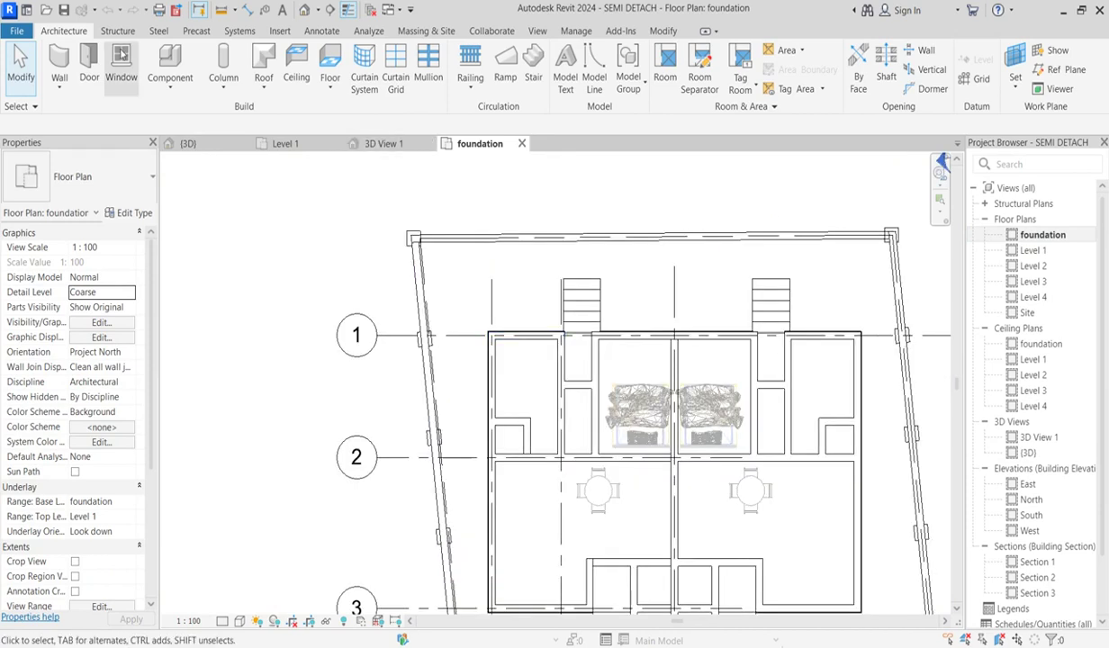
# Step: Create a new in-place Casework model named grassland
pyautogui.click(174, 90)
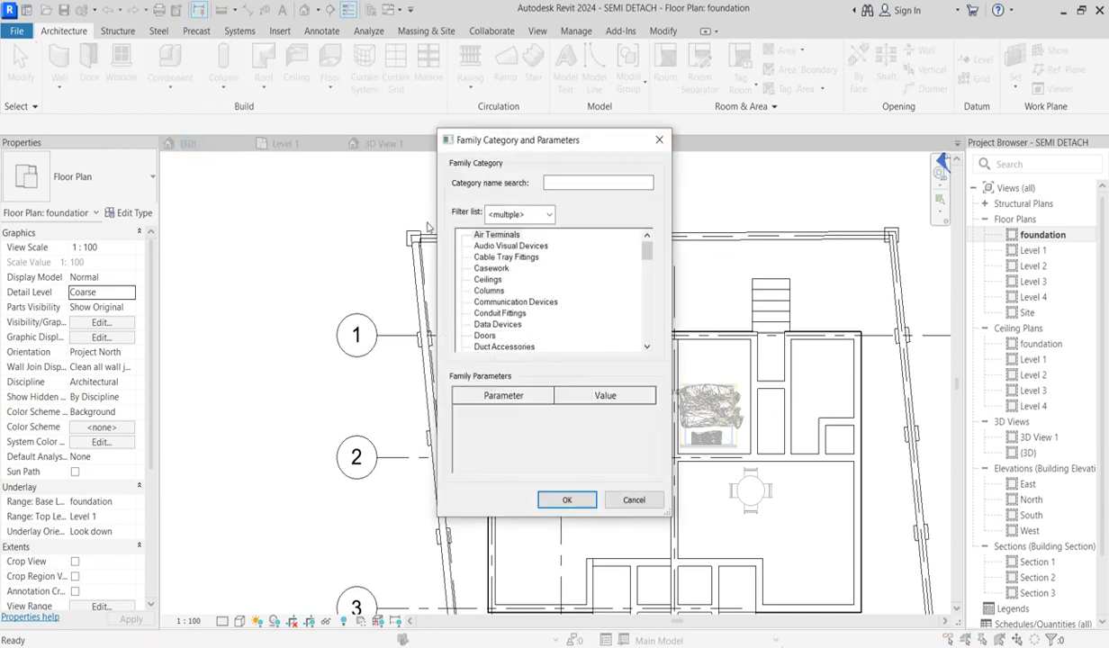
pyautogui.click(494, 269)
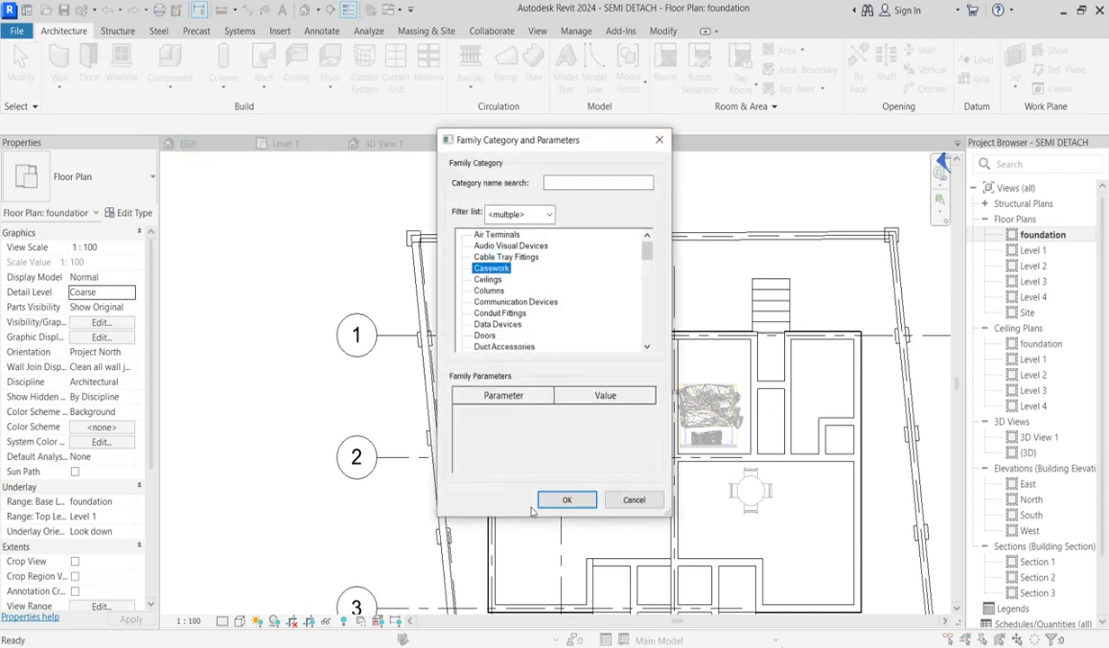
pyautogui.click(566, 501)
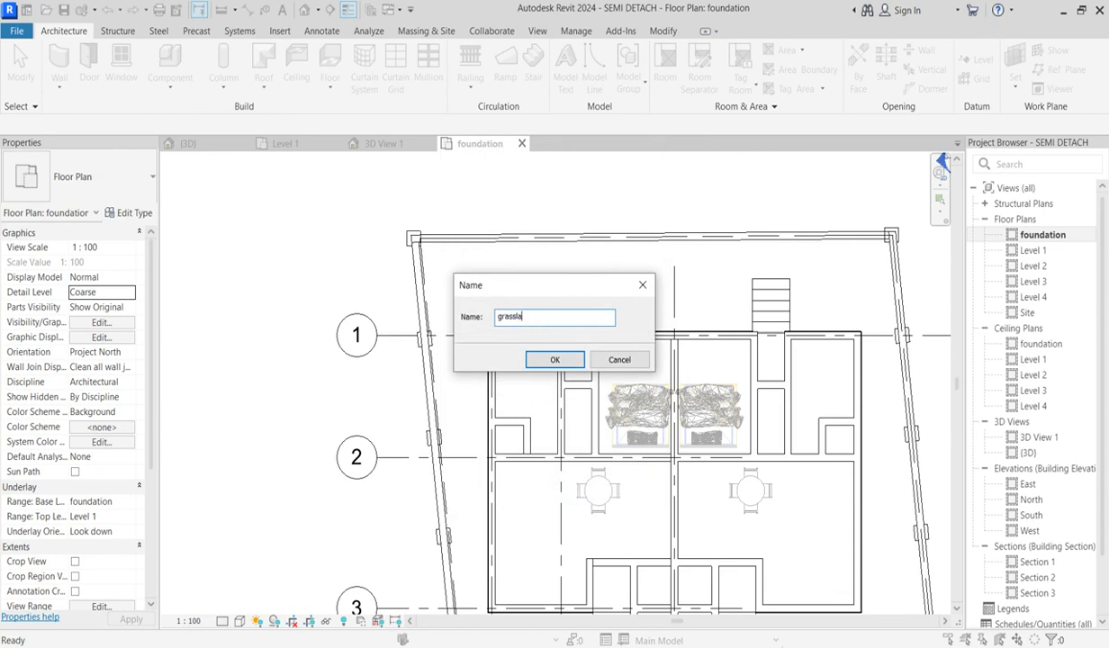
pyautogui.click(556, 361)
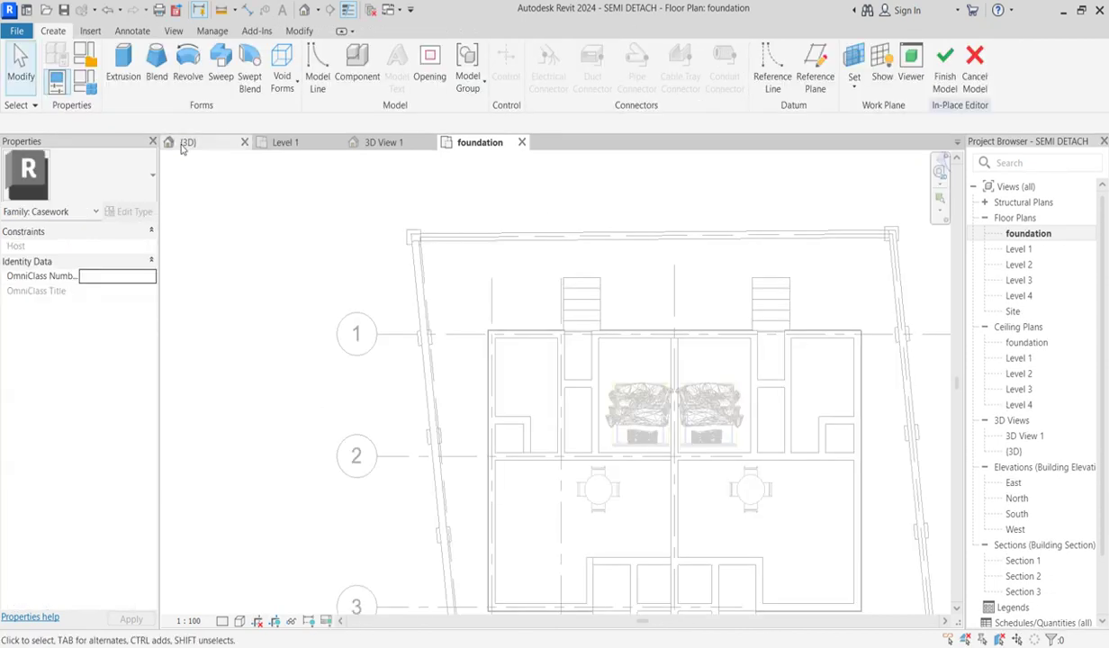
# Step: Start an extrusion and pick the top-right, right and bottom walls as sketch lines
pyautogui.click(121, 70)
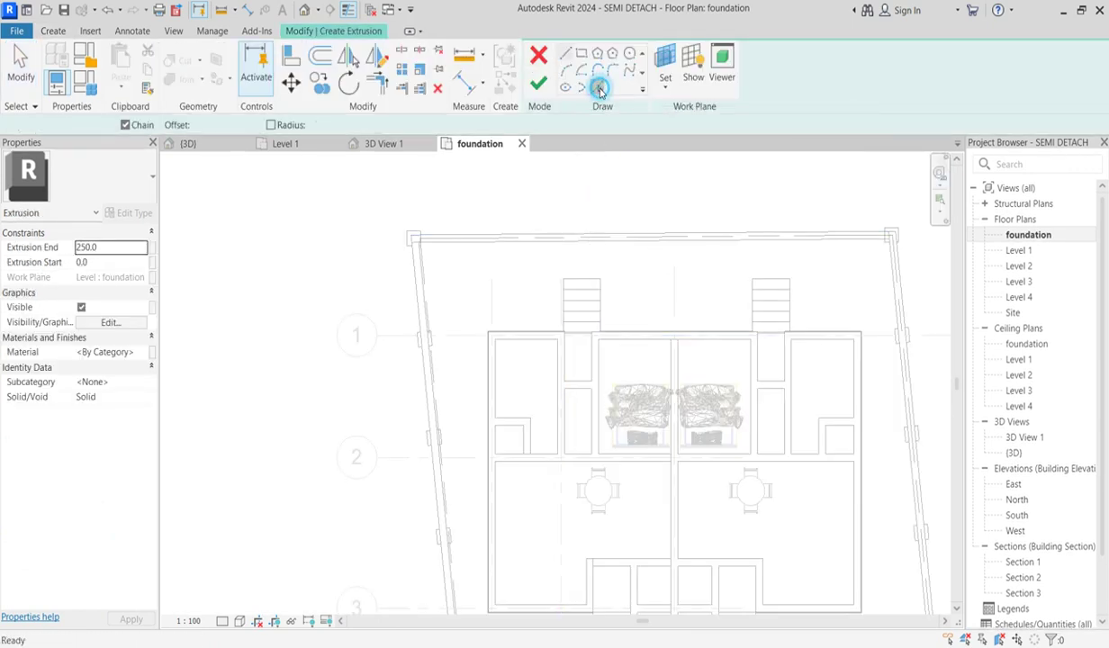
pyautogui.click(597, 87)
pyautogui.scroll(1, 739, 331)
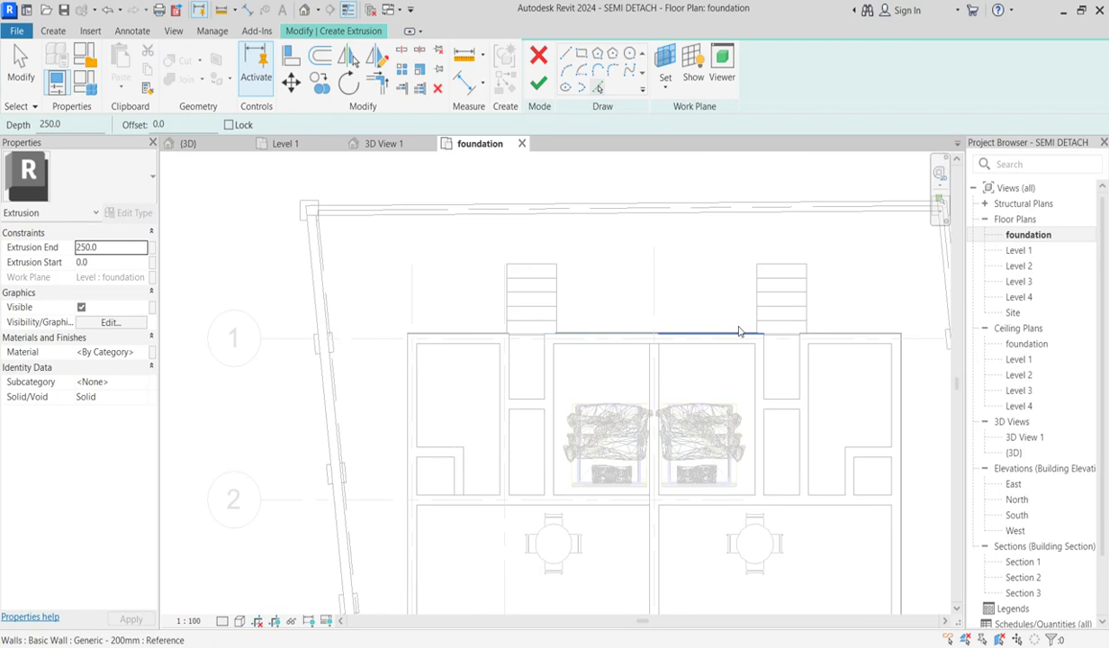
pyautogui.click(862, 333)
pyautogui.click(901, 385)
pyautogui.scroll(-3, 916, 491)
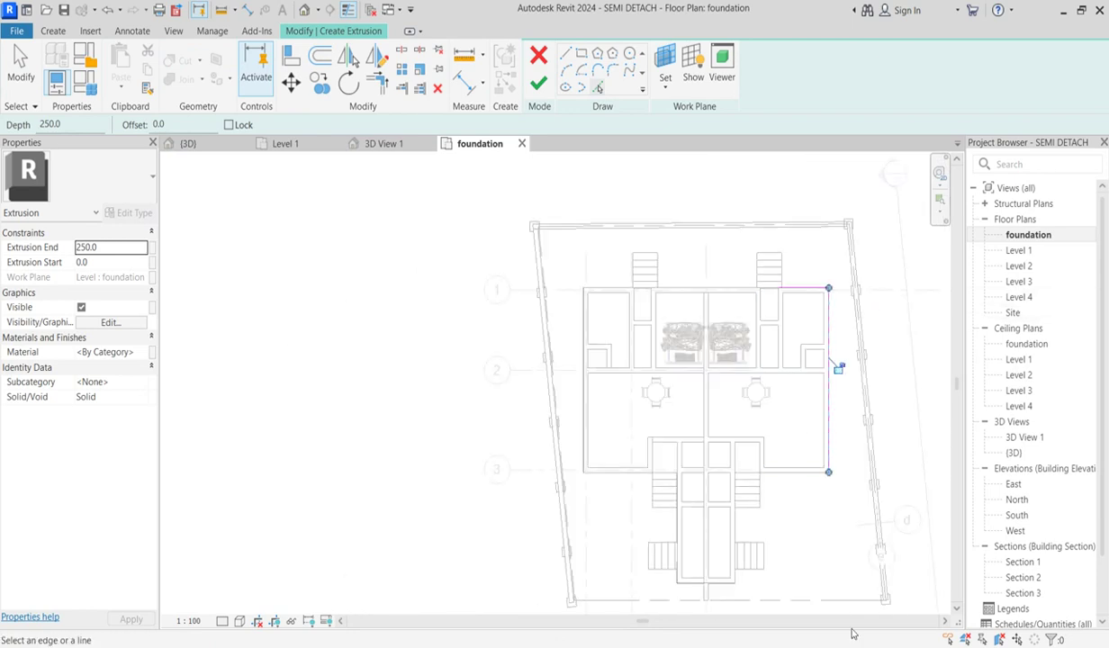
pyautogui.scroll(3, 804, 479)
pyautogui.click(804, 479)
pyautogui.scroll(-2, 761, 450)
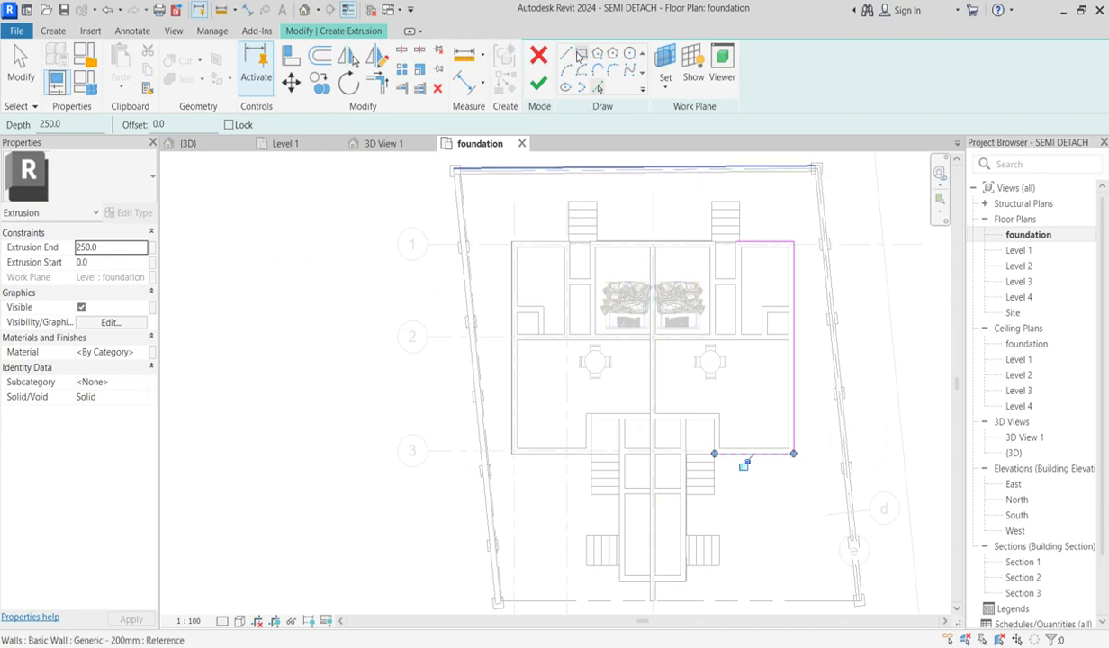
# Step: Offset the picked outline and bottom line 350 to form the L-shaped strip
pyautogui.click(320, 56)
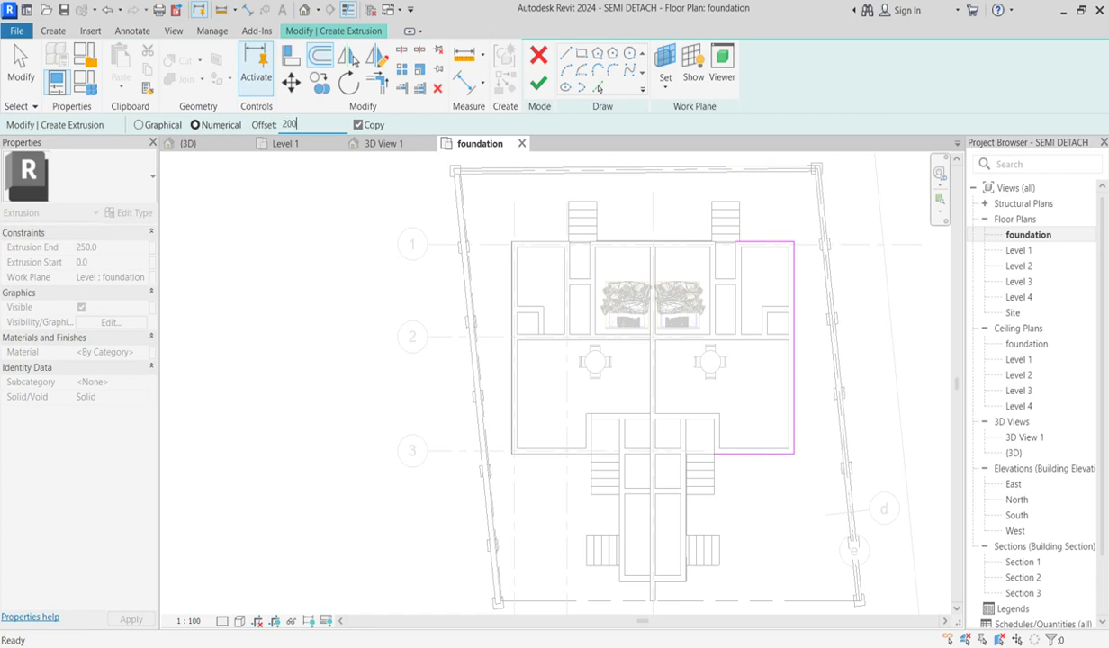
pyautogui.press('Return')
pyautogui.doubleClick(307, 123)
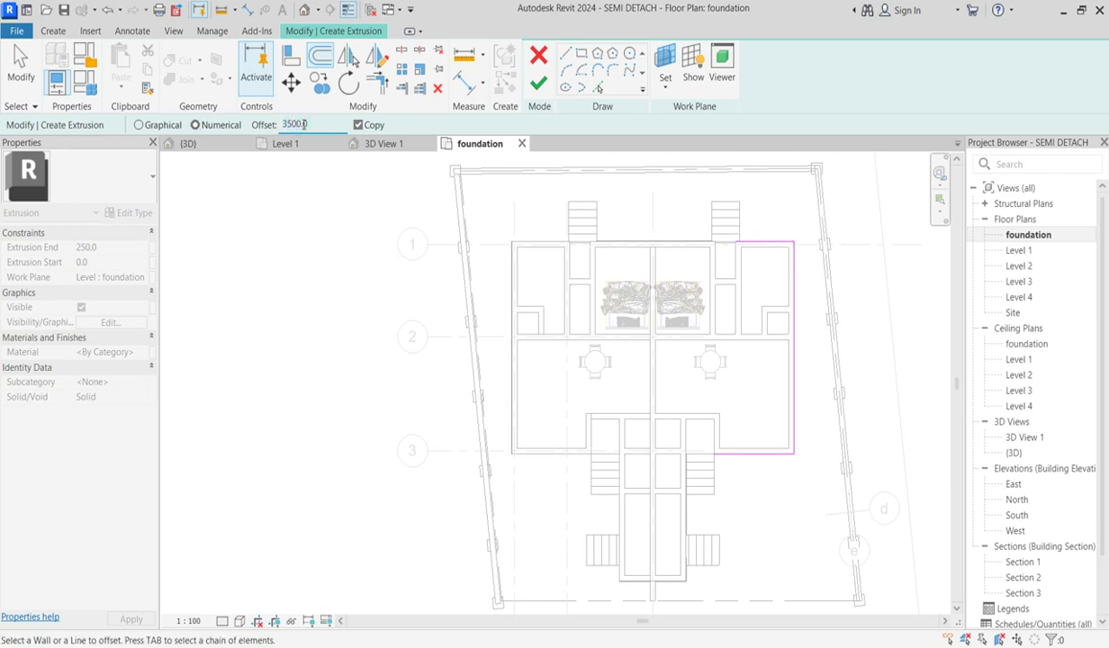
pyautogui.press('BackSpace')
pyautogui.click(772, 240)
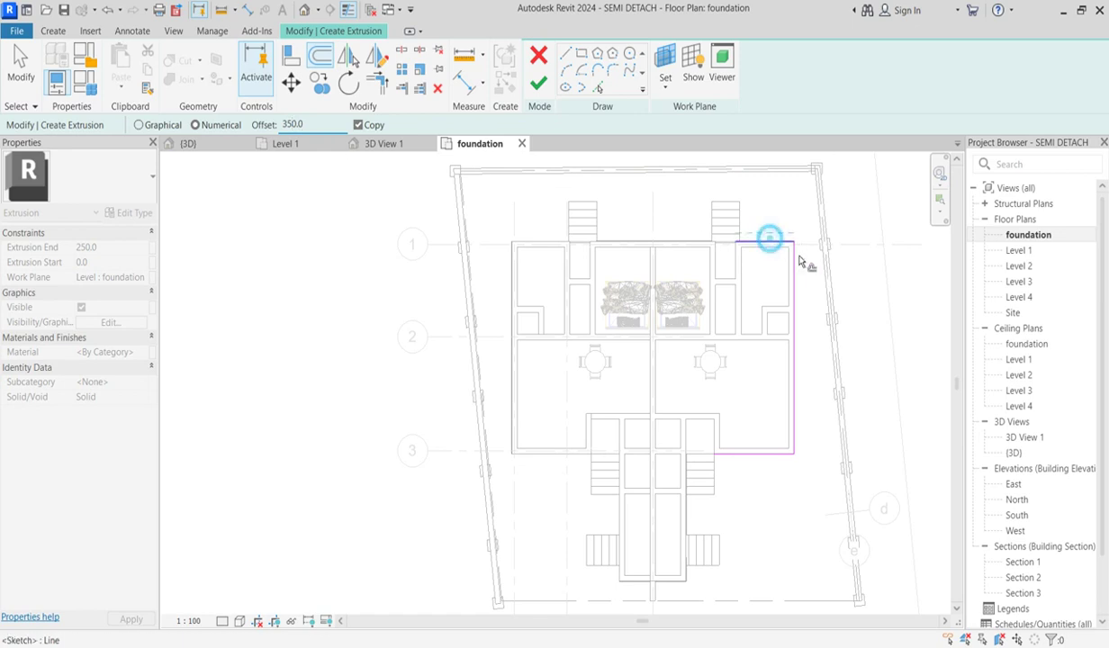
pyautogui.scroll(2, 803, 256)
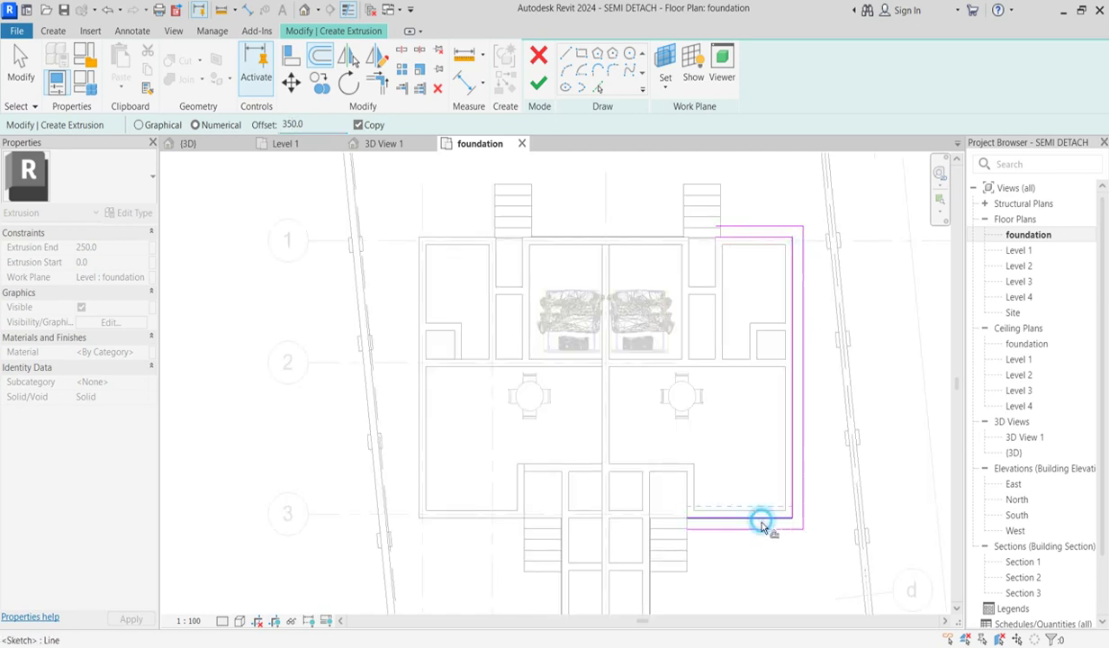
pyautogui.click(763, 520)
# Step: Draw a closed rectangular strip outline beside the steps
pyautogui.click(564, 55)
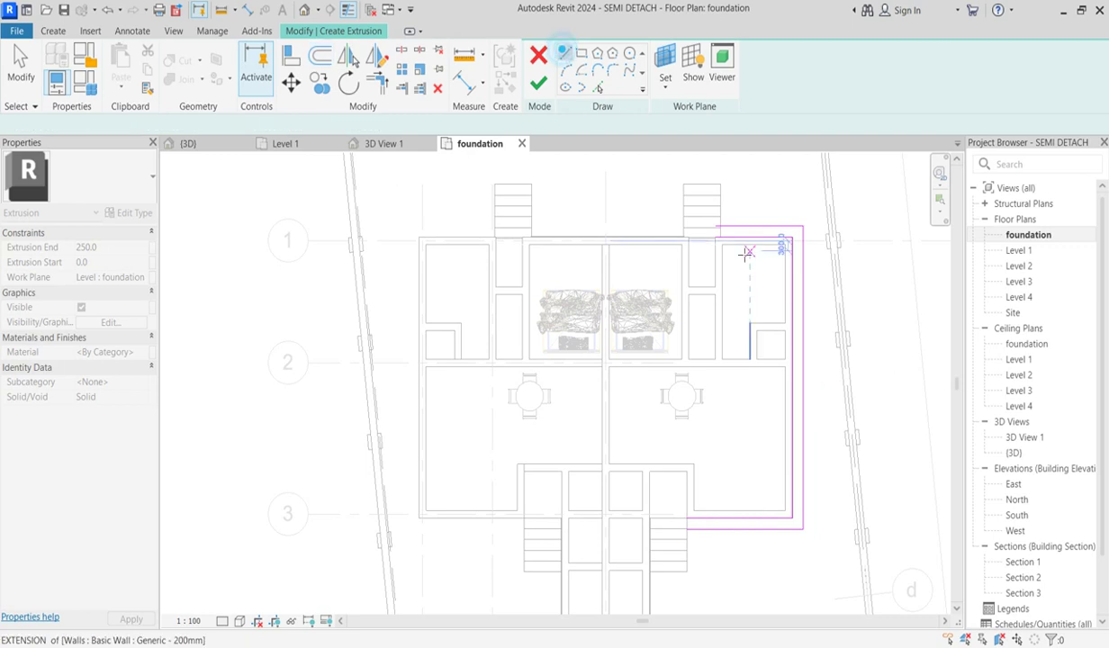
pyautogui.click(716, 237)
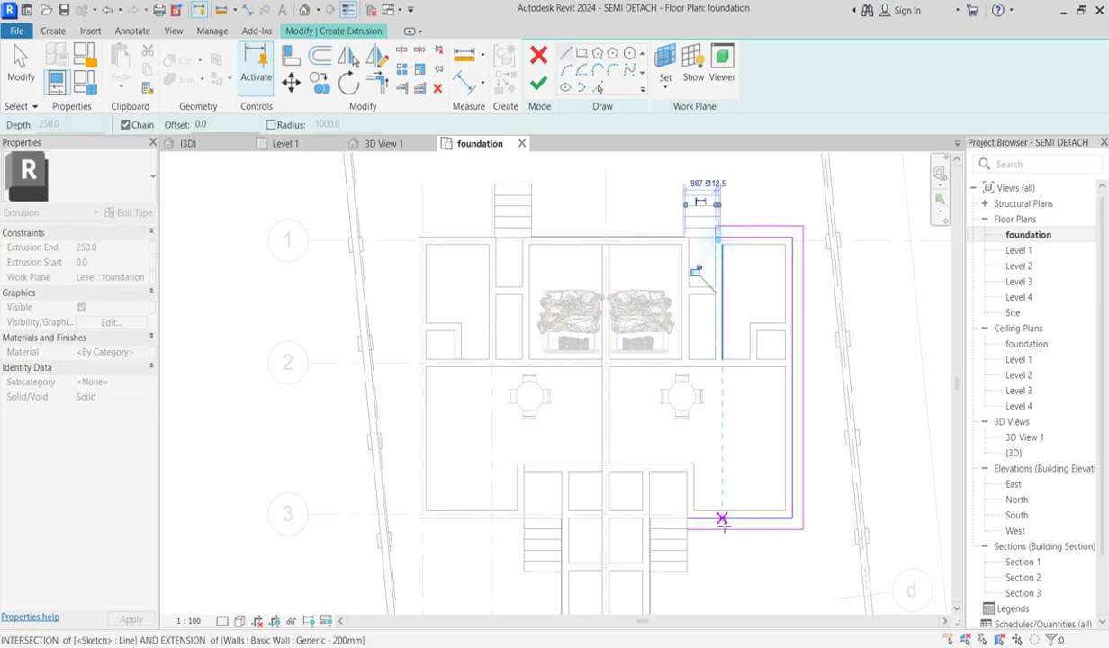
pyautogui.press('Escape')
pyautogui.click(687, 520)
pyautogui.press('Escape')
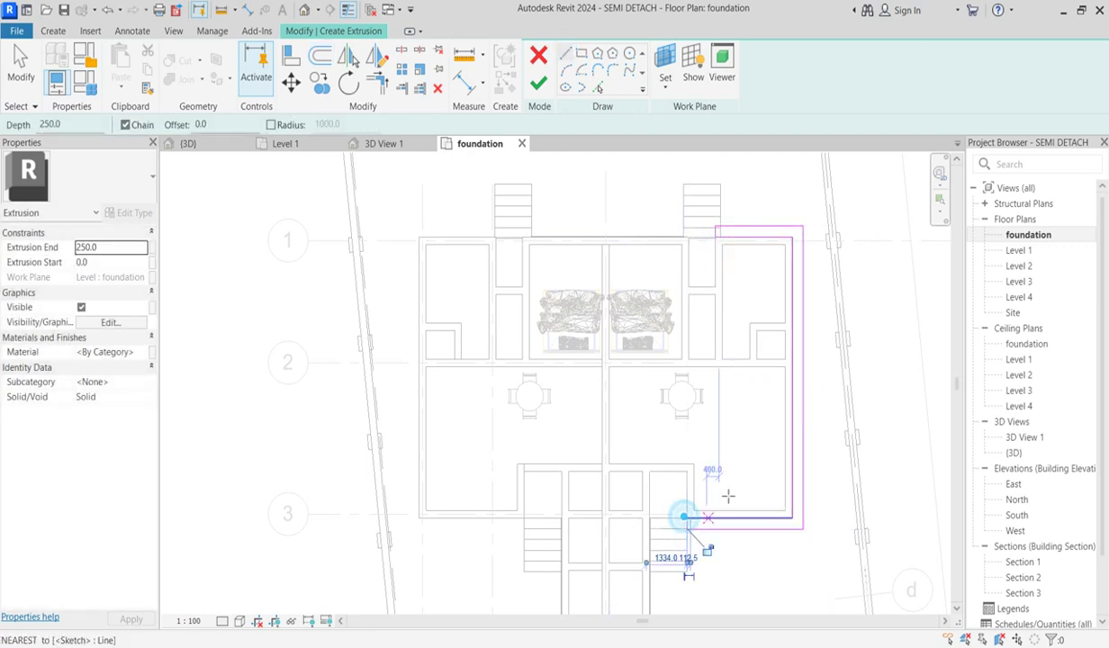
pyautogui.scroll(4, 693, 522)
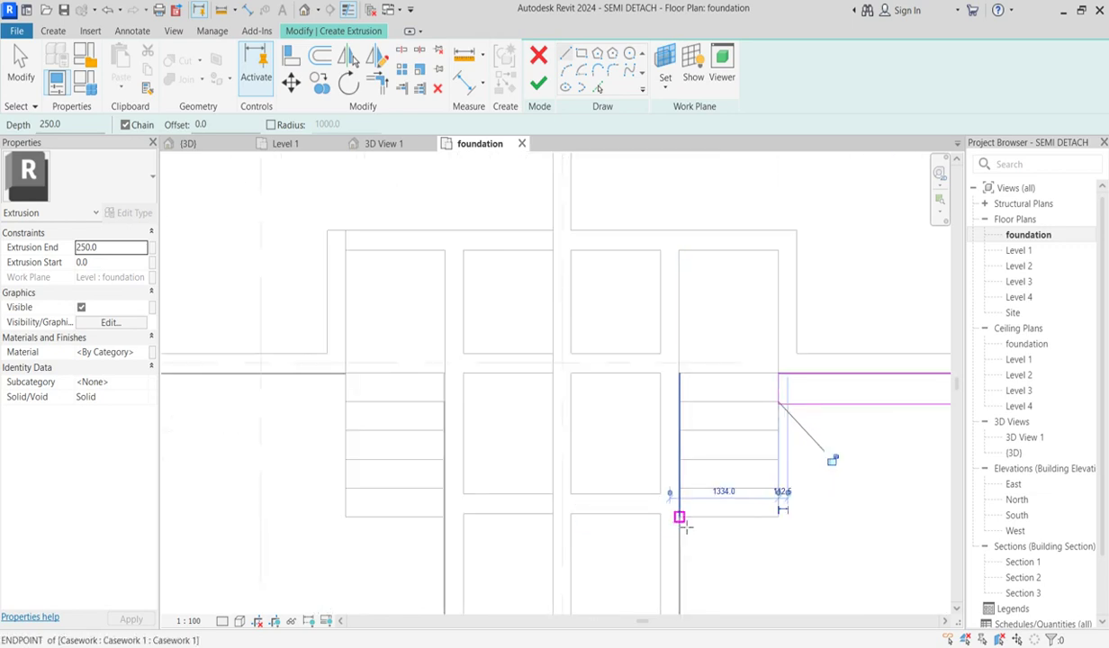
pyautogui.scroll(-3, 682, 522)
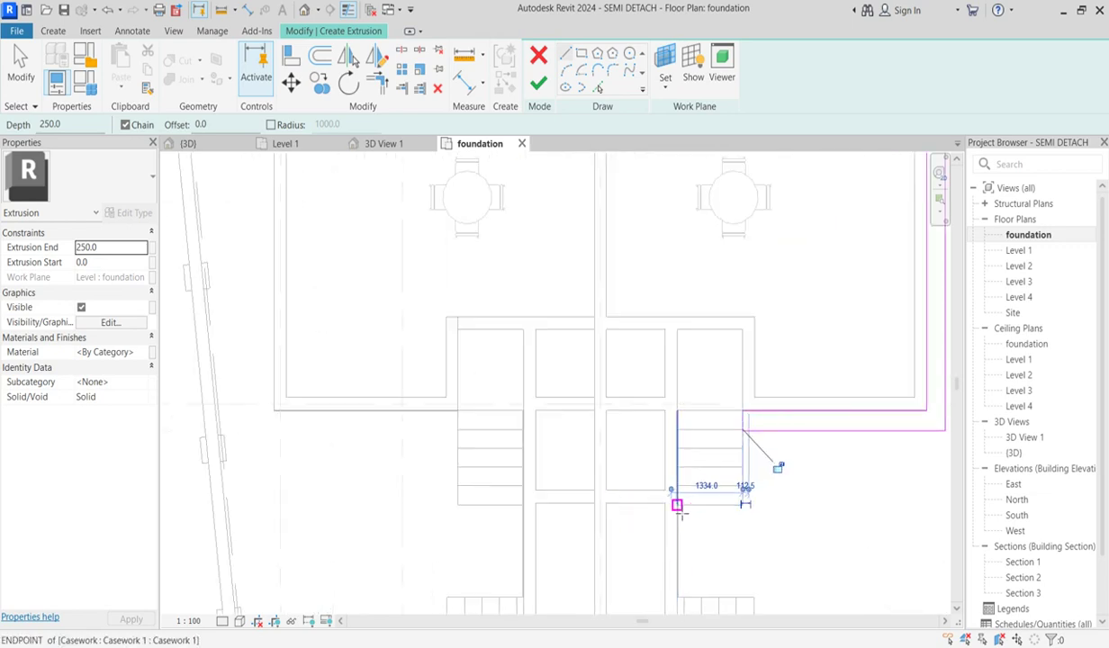
pyautogui.click(677, 505)
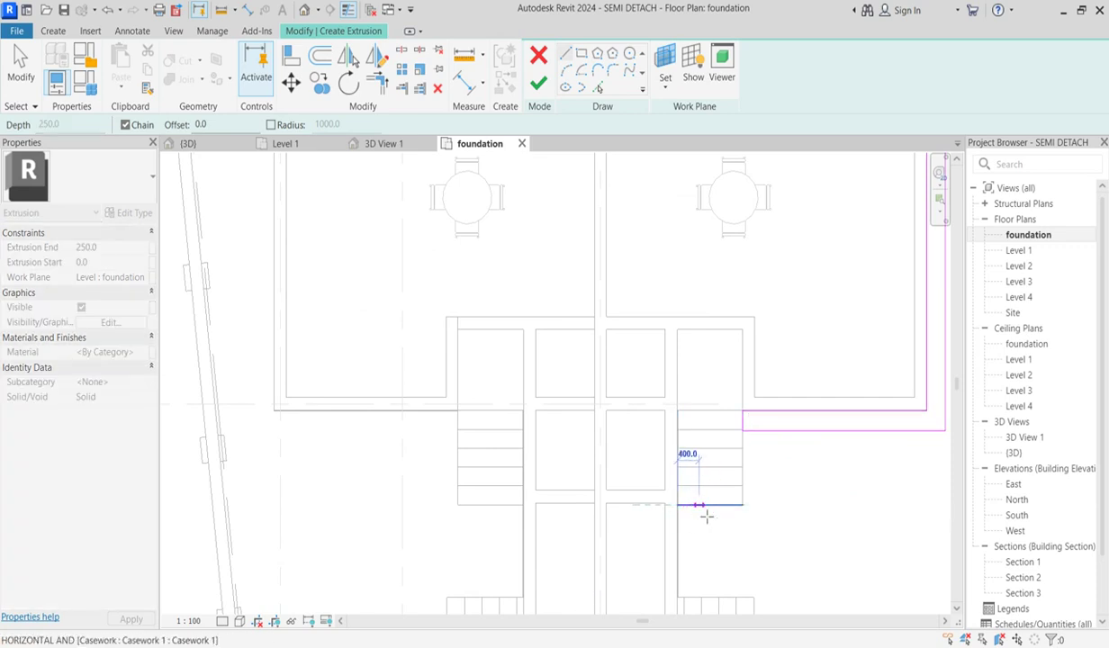
pyautogui.click(698, 511)
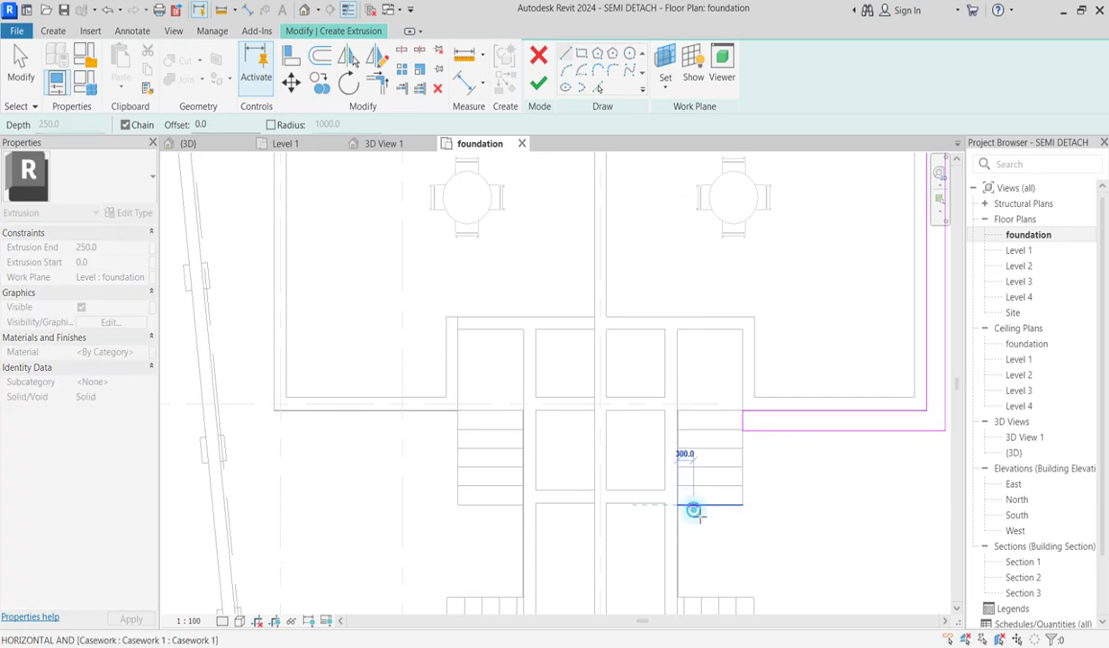
pyautogui.click(694, 597)
pyautogui.click(678, 597)
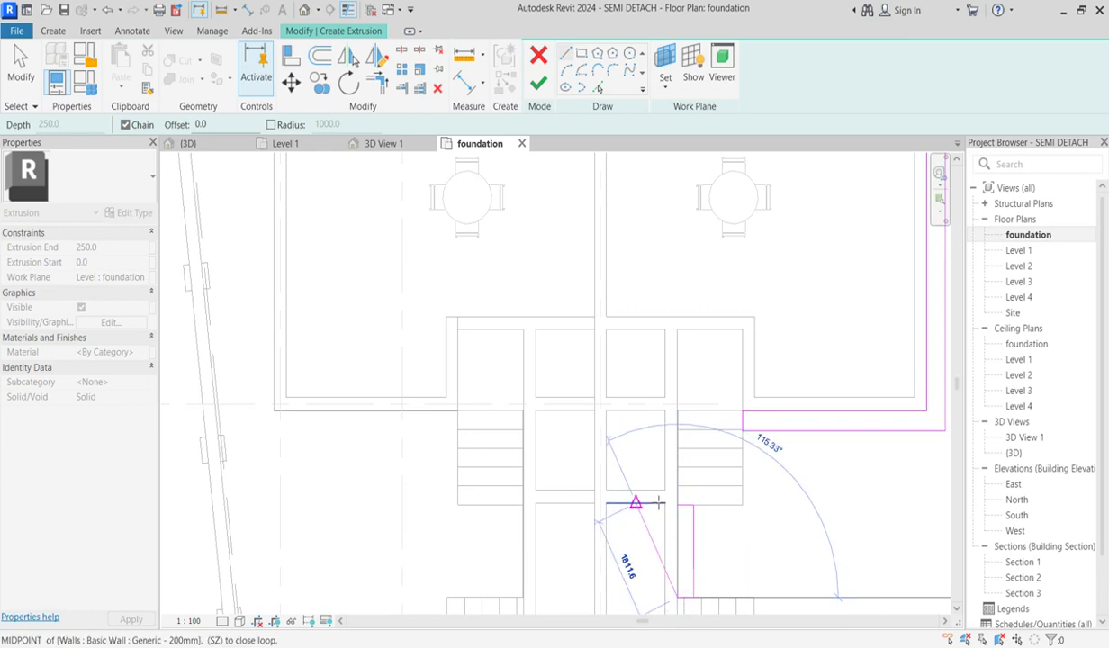
pyautogui.click(677, 506)
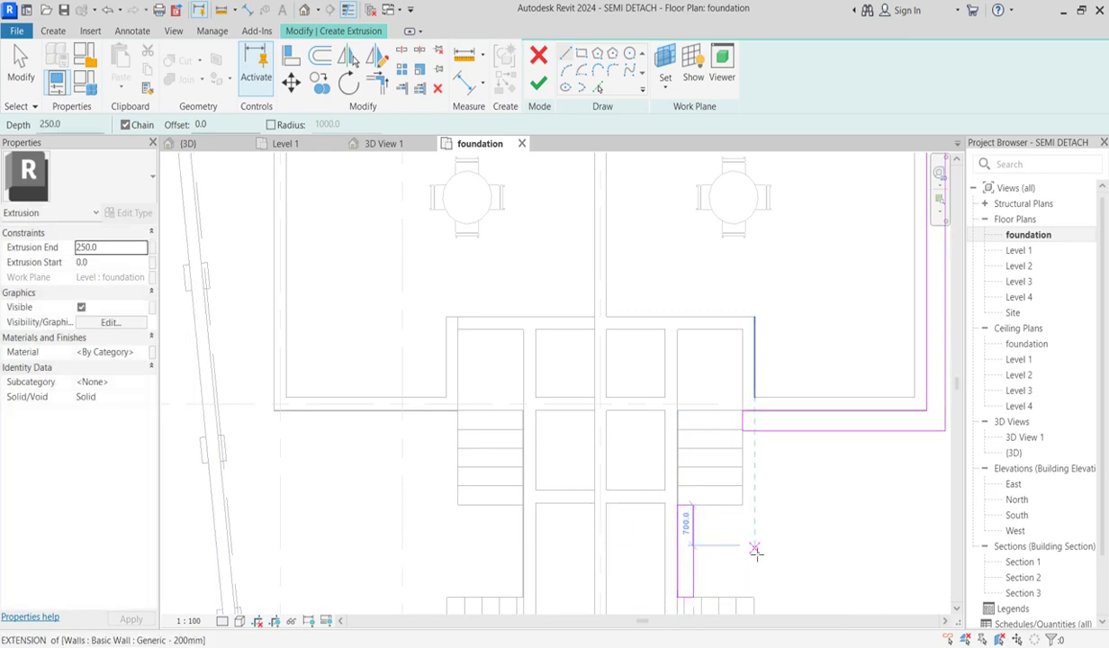
pyautogui.scroll(-3, 475, 339)
# Step: Finish the 250 mm extrusion sketch and open its Material setting
pyautogui.click(539, 83)
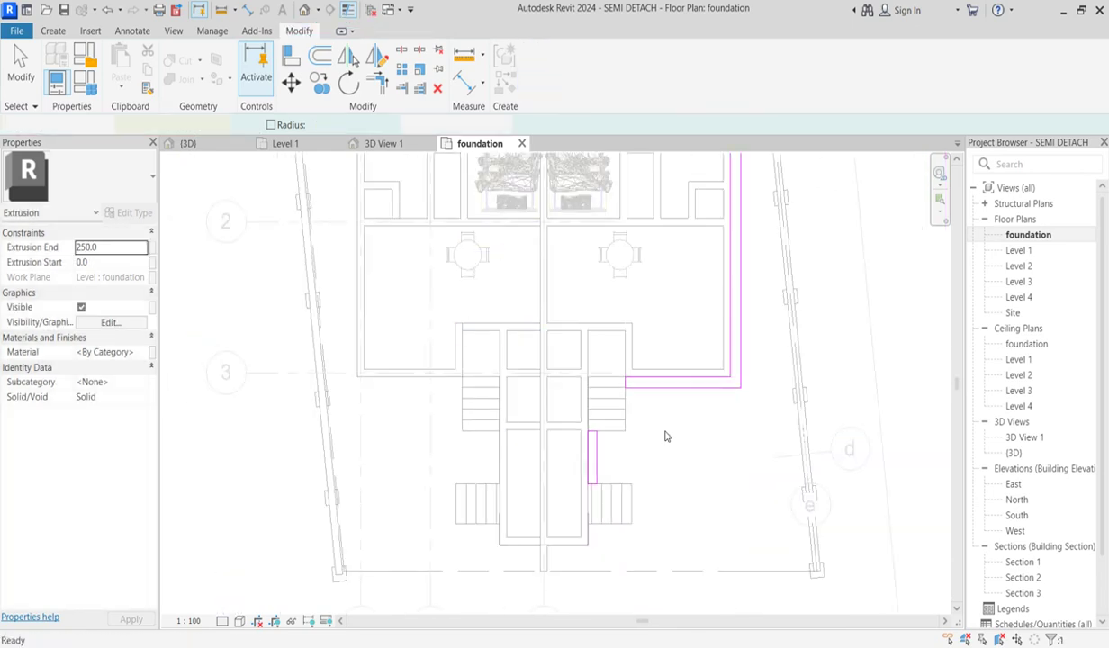
pyautogui.scroll(1, 662, 487)
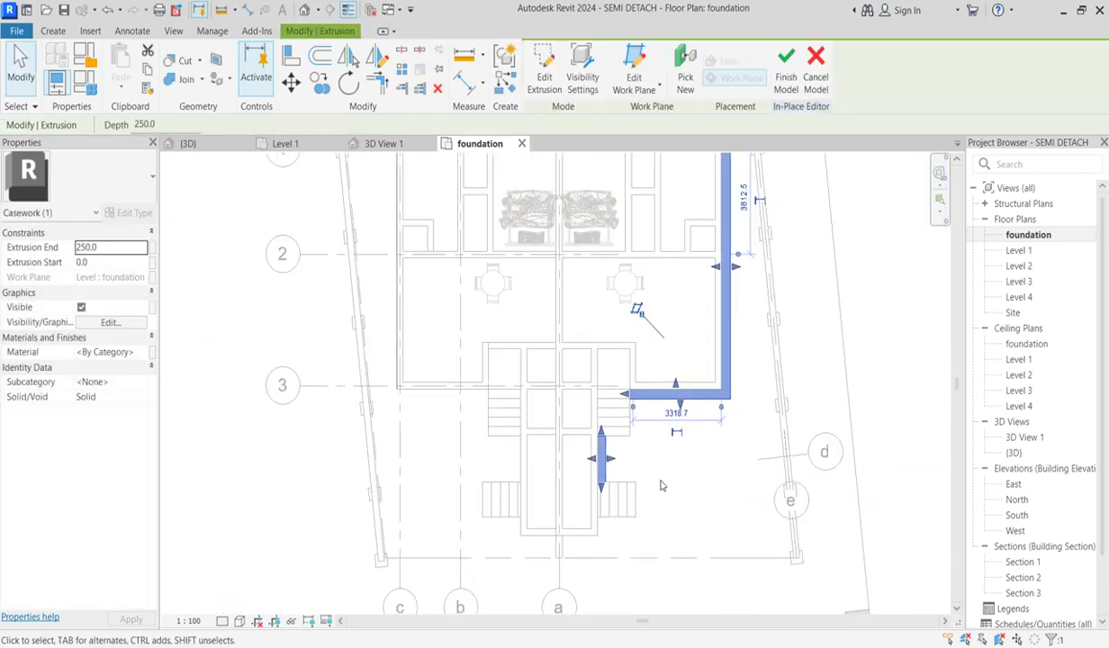
pyautogui.click(147, 358)
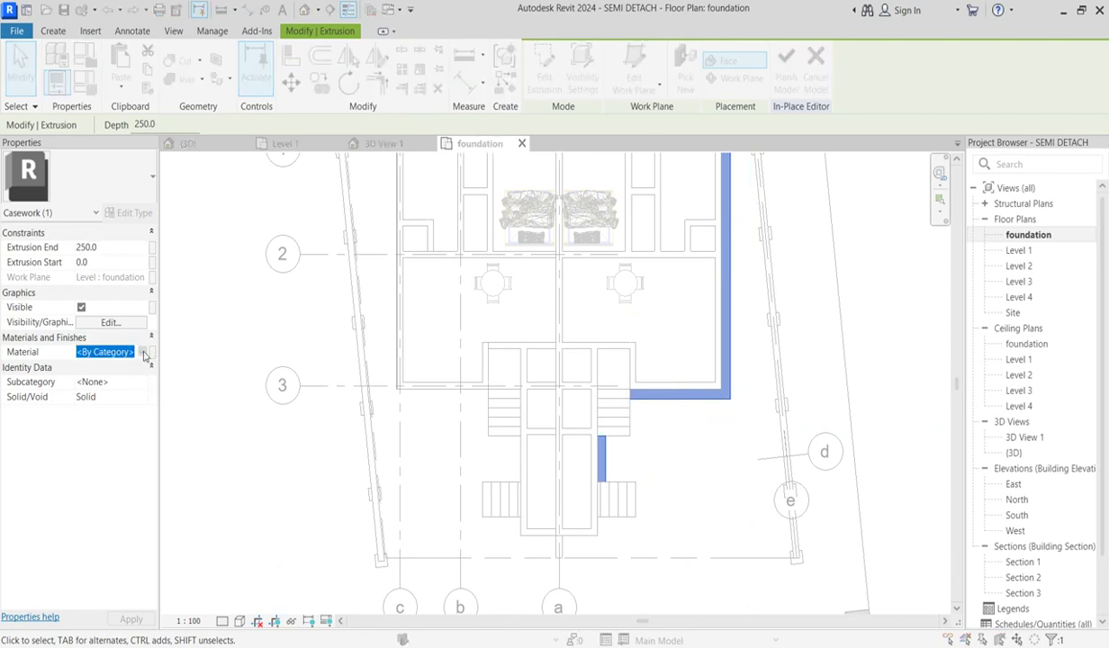
pyautogui.click(144, 353)
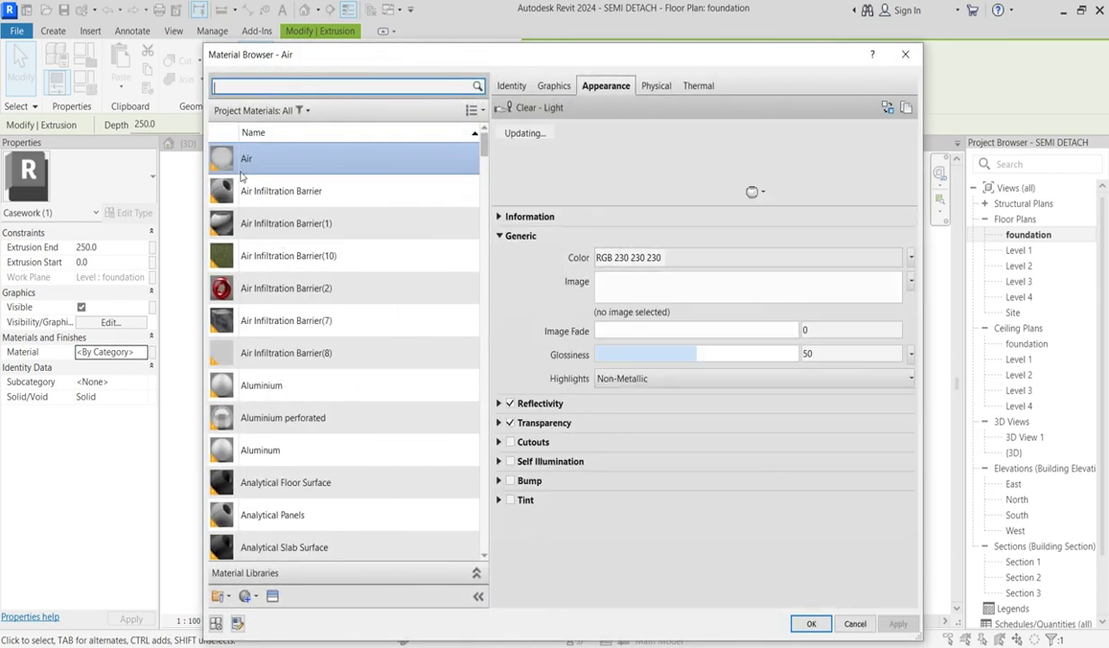
# Step: Duplicate Aluminum as the grass material with shading set to use render appearance
pyautogui.click(265, 458)
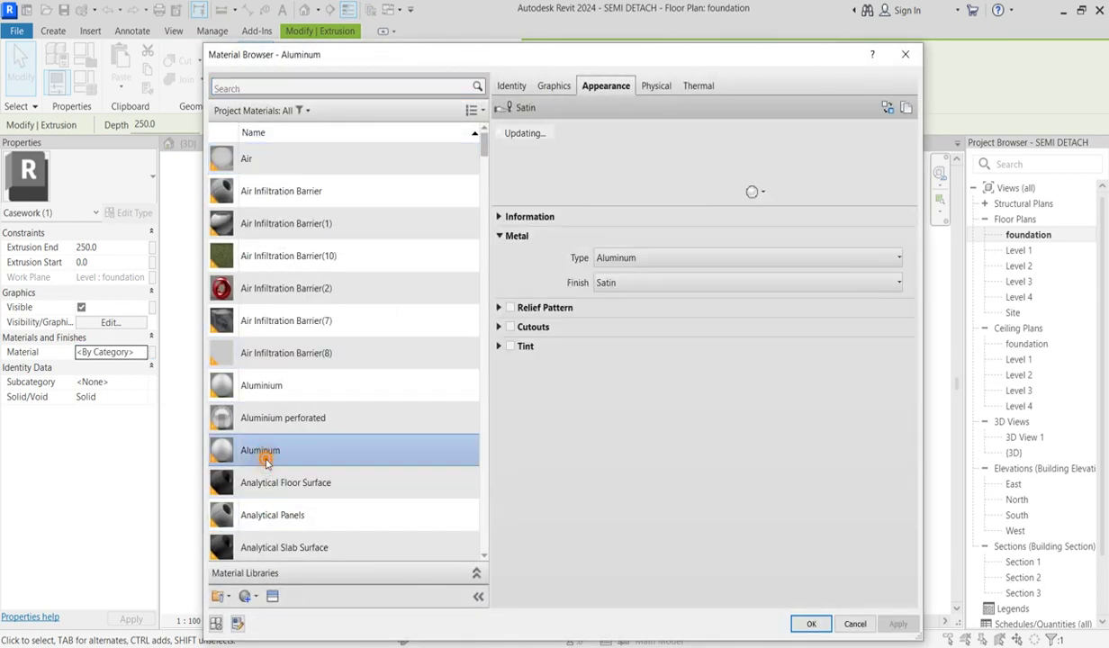
pyautogui.rightClick(264, 460)
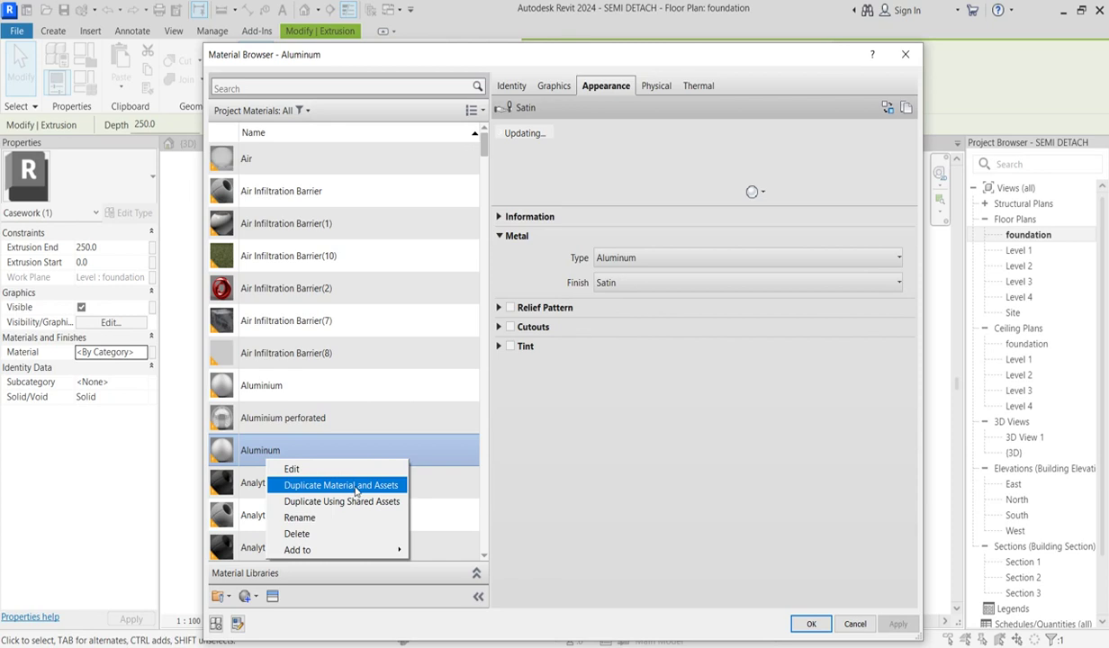
pyautogui.click(357, 488)
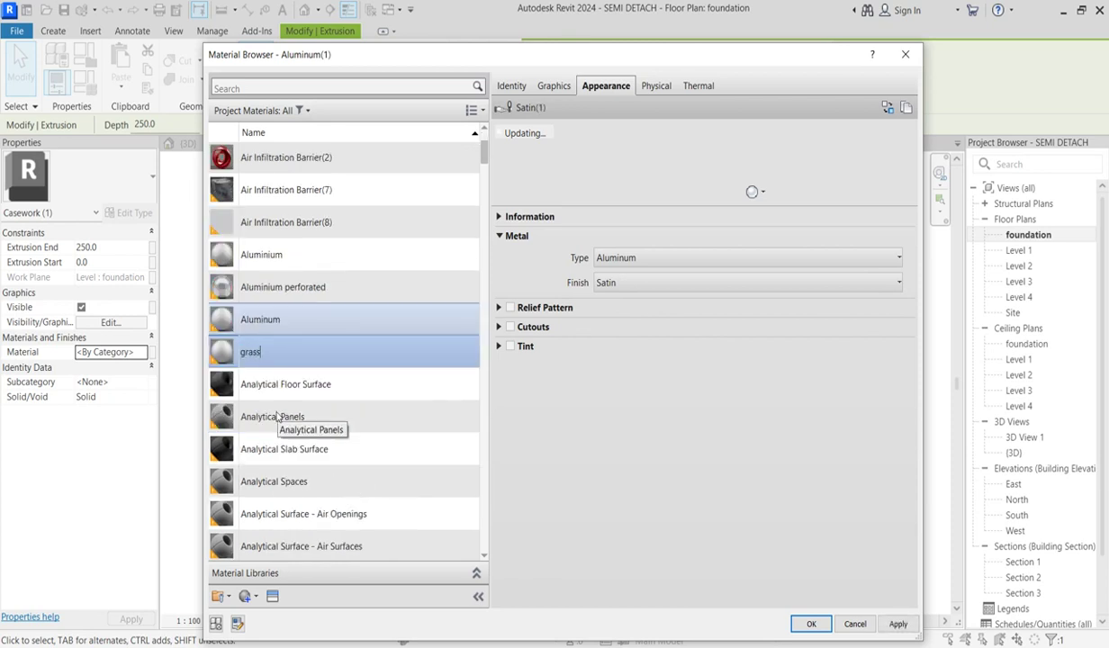
pyautogui.click(561, 87)
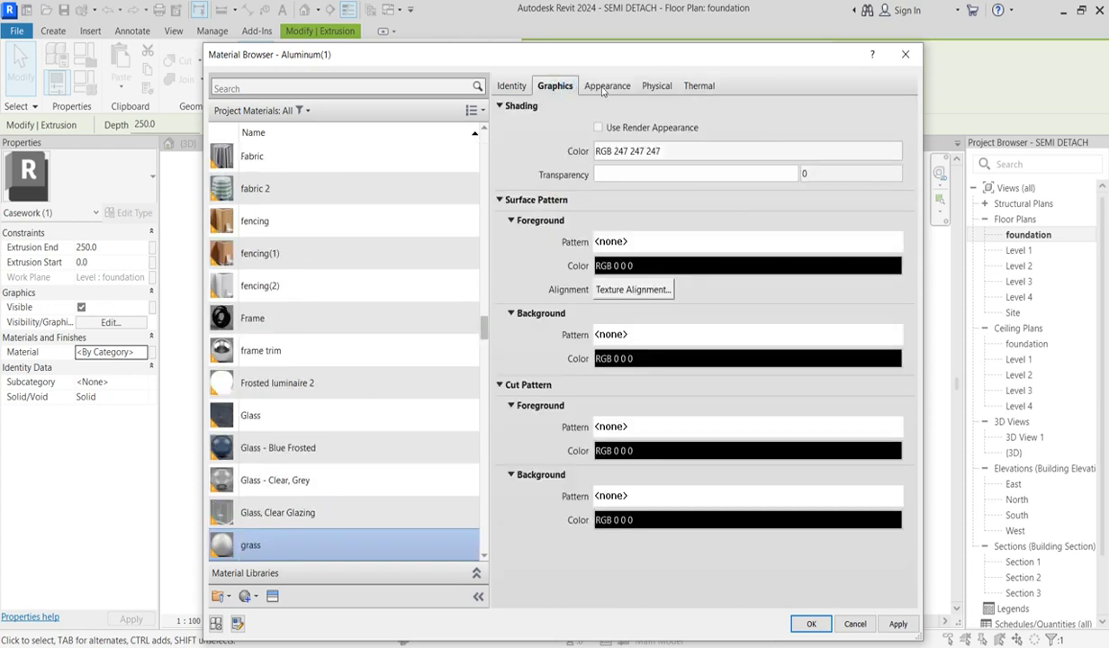
pyautogui.click(599, 128)
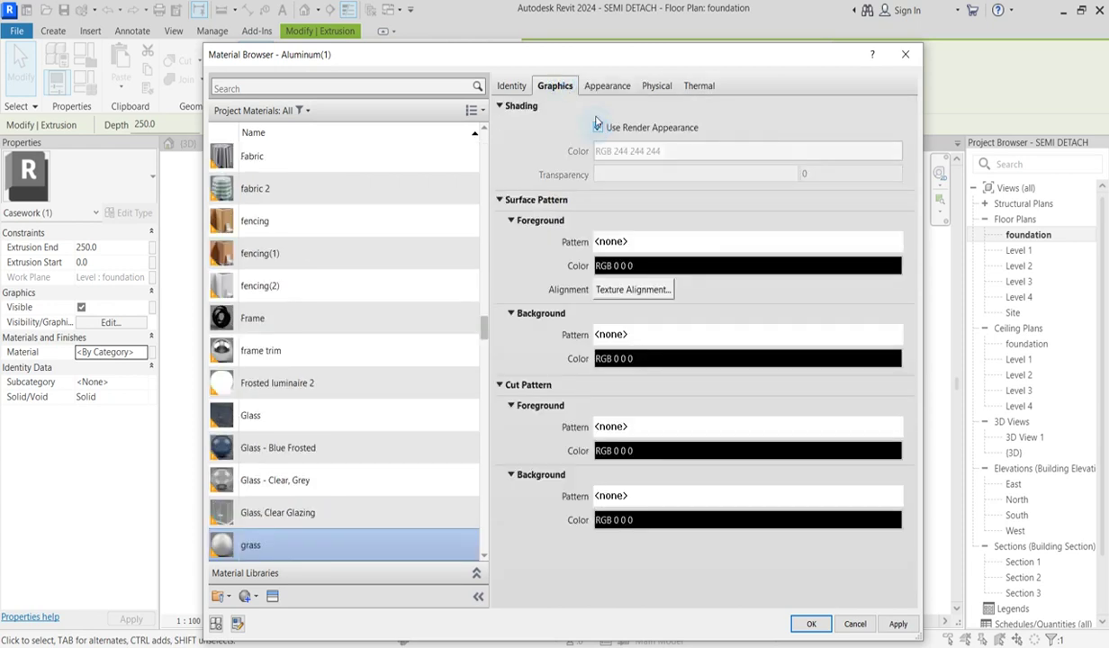
pyautogui.click(600, 84)
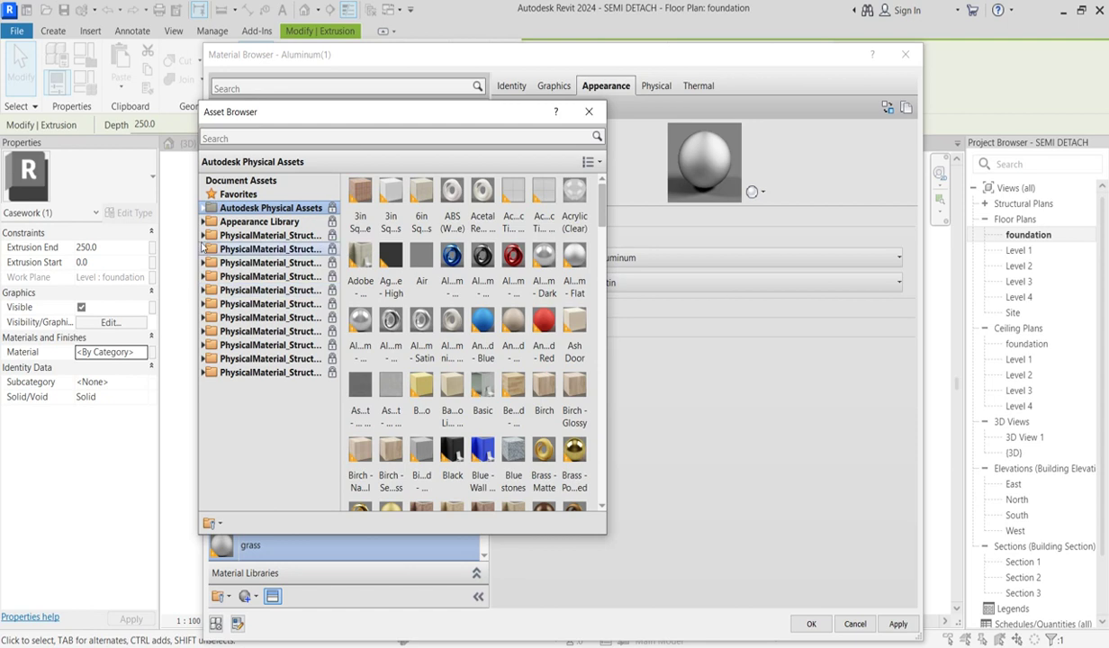
# Step: Give grass the Sitework Grass - Dark Rye appearance and confirm the material
pyautogui.click(204, 222)
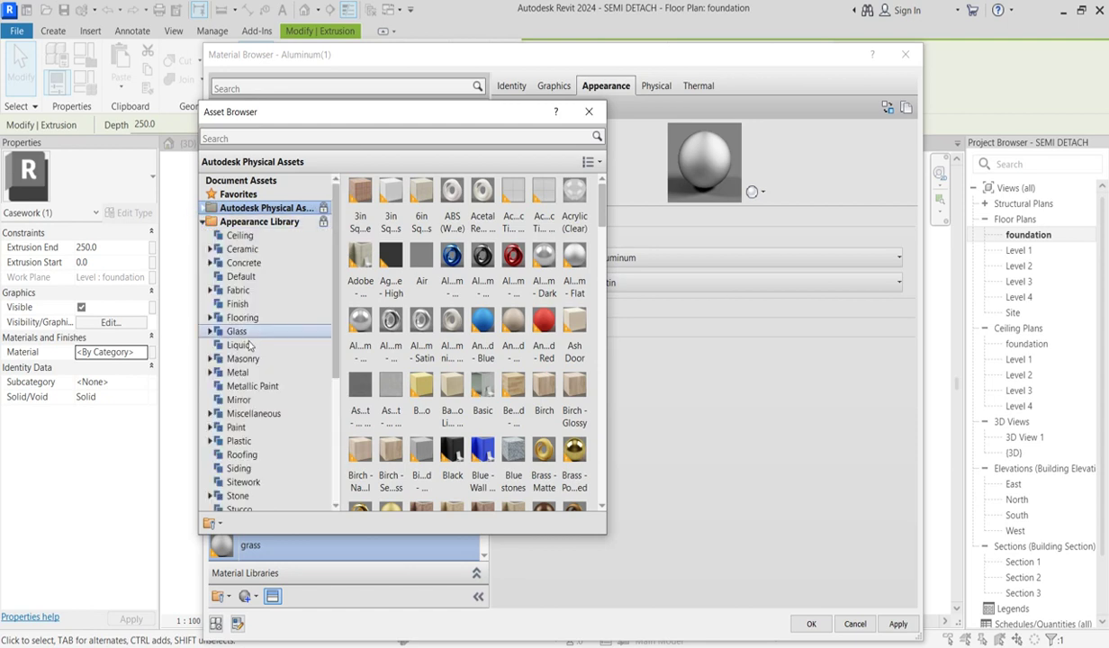
pyautogui.scroll(-3, 290, 460)
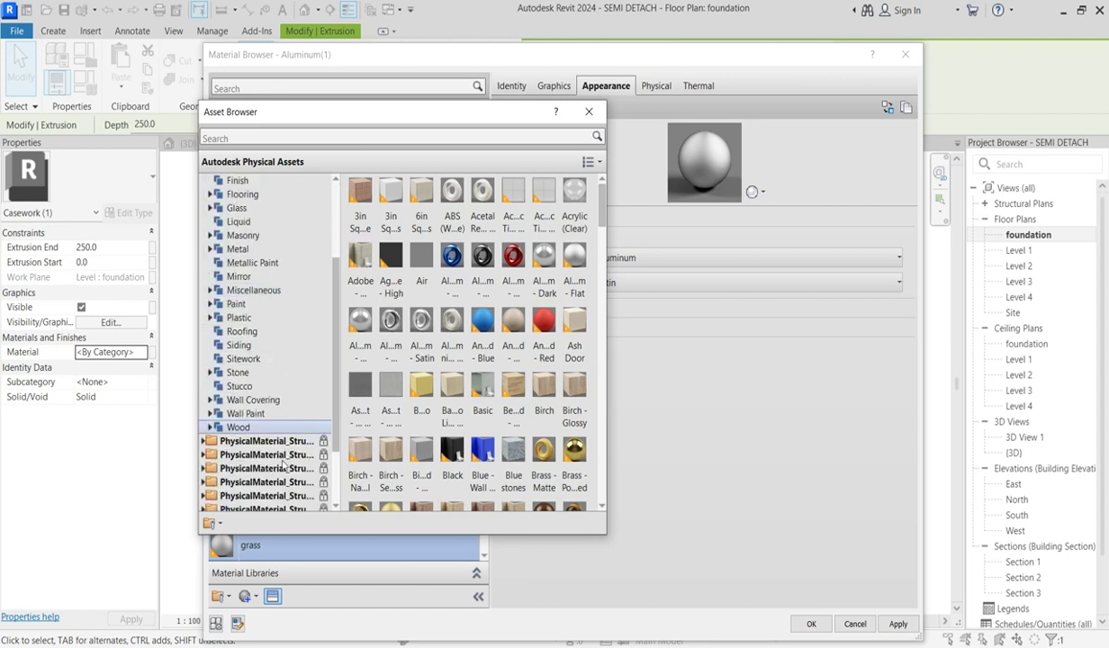
pyautogui.click(242, 362)
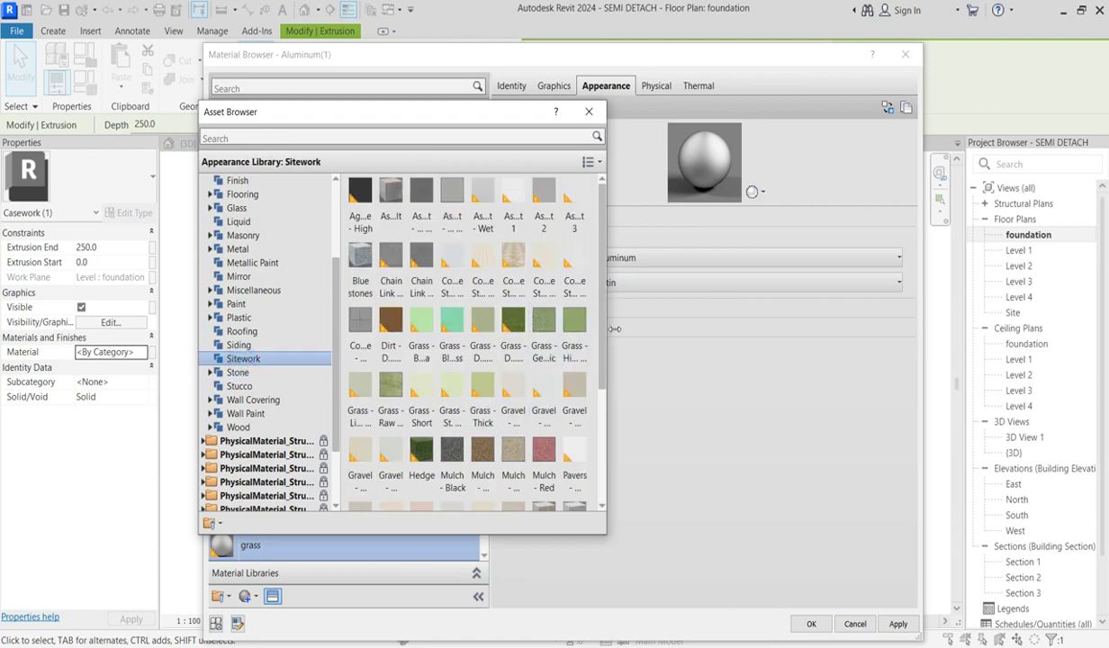
pyautogui.moveTo(609, 329); pyautogui.dragTo(812, 329)
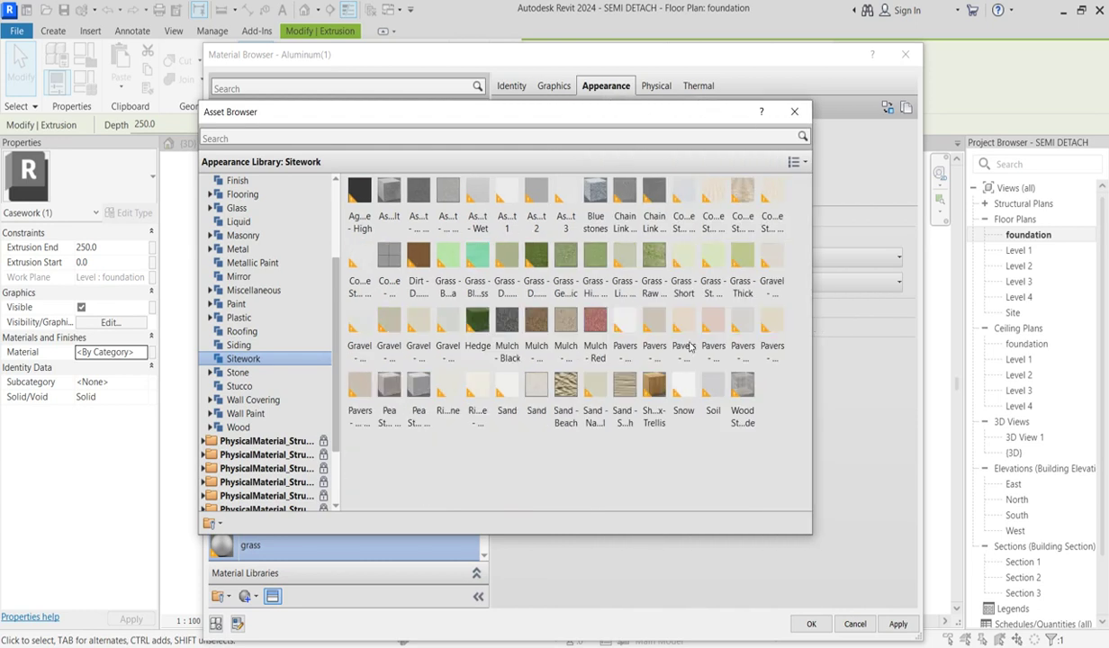
pyautogui.click(804, 163)
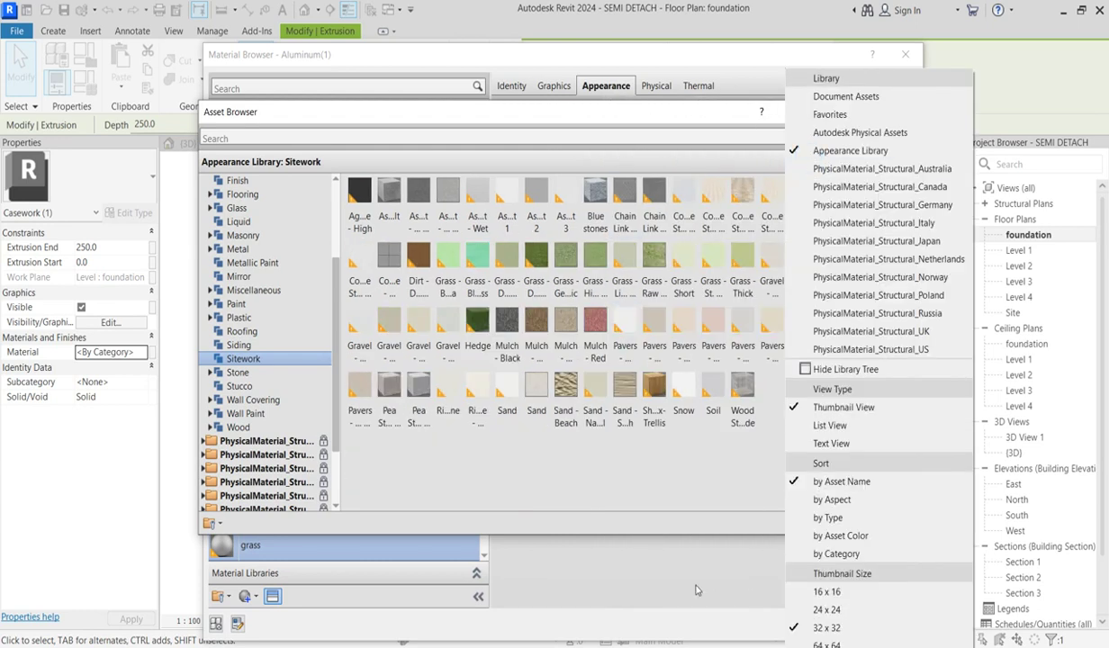
pyautogui.click(827, 645)
pyautogui.scroll(-1, 630, 432)
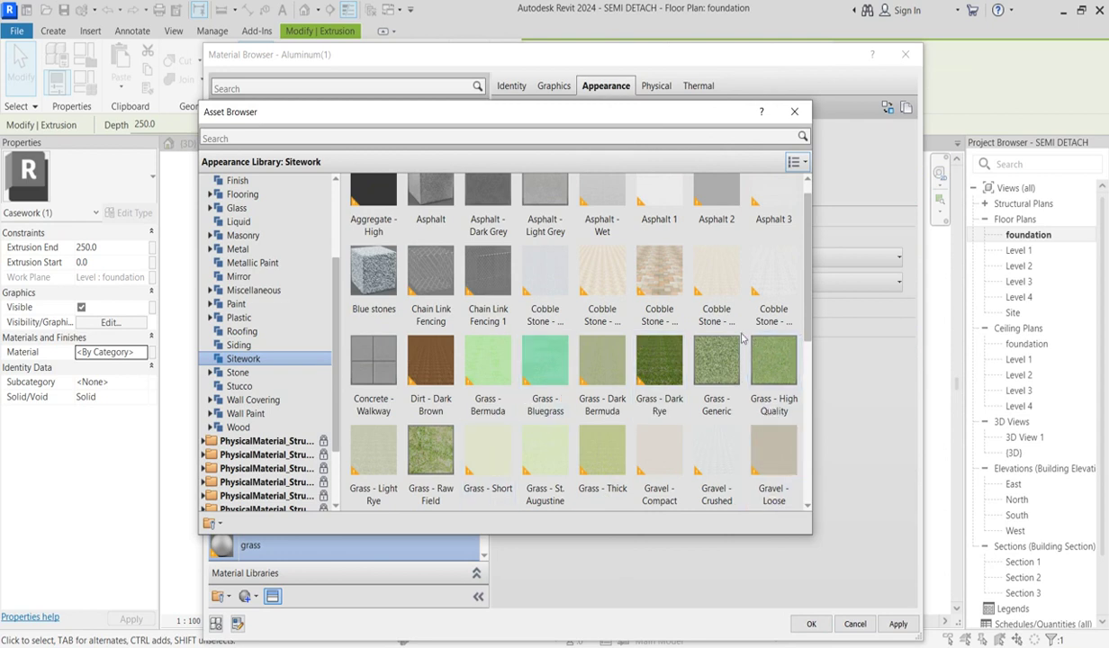
pyautogui.click(660, 410)
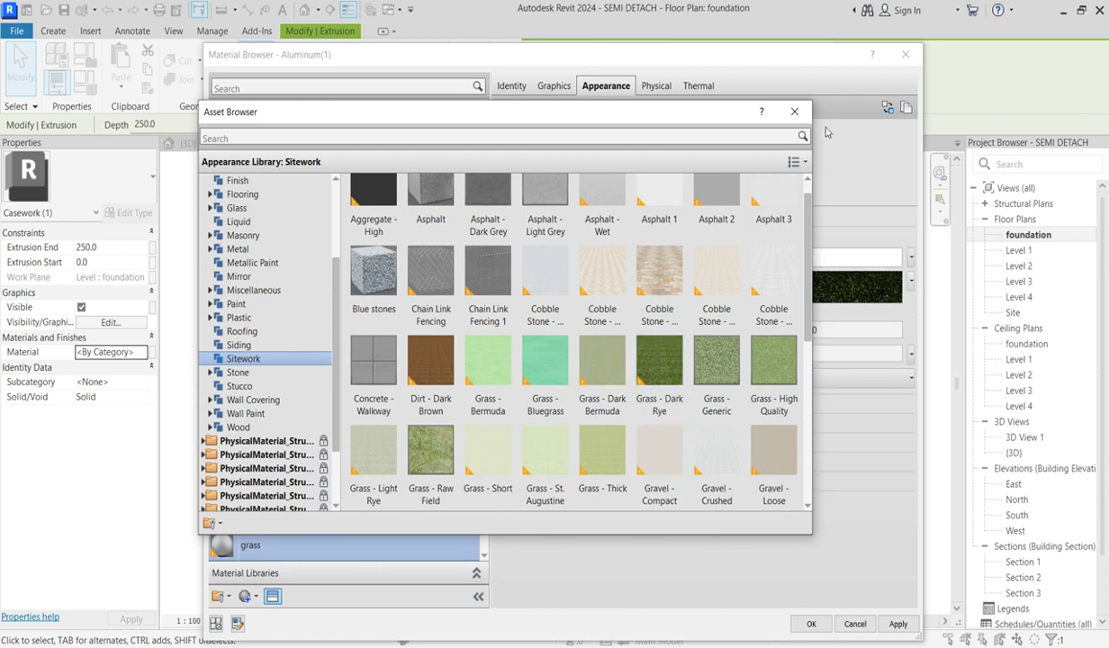
pyautogui.click(794, 111)
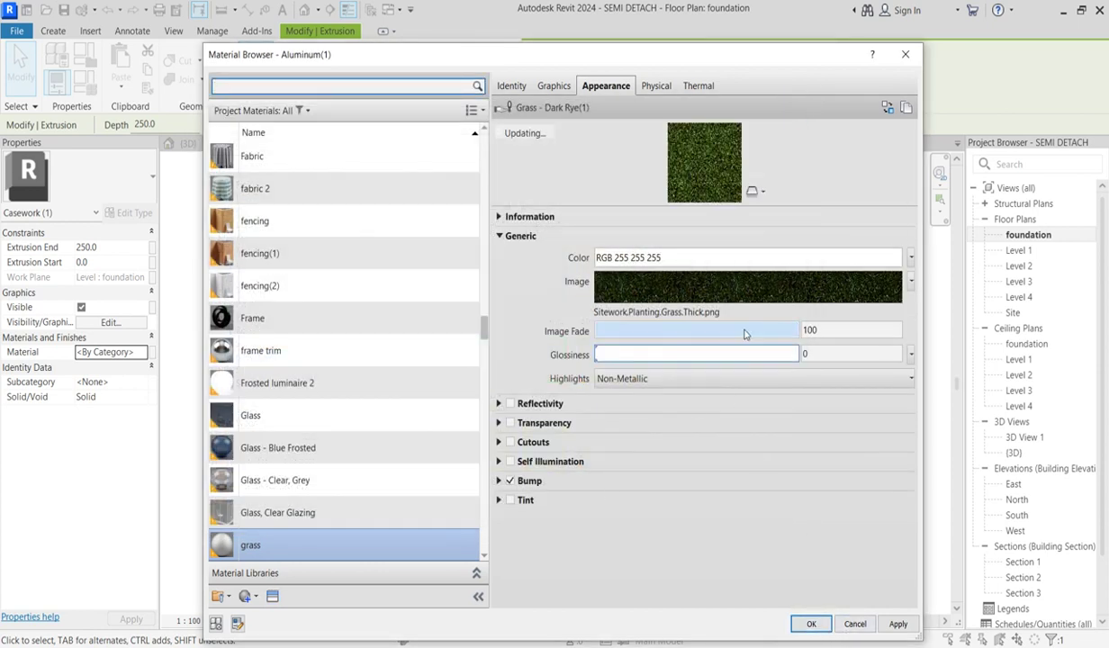
pyautogui.click(811, 625)
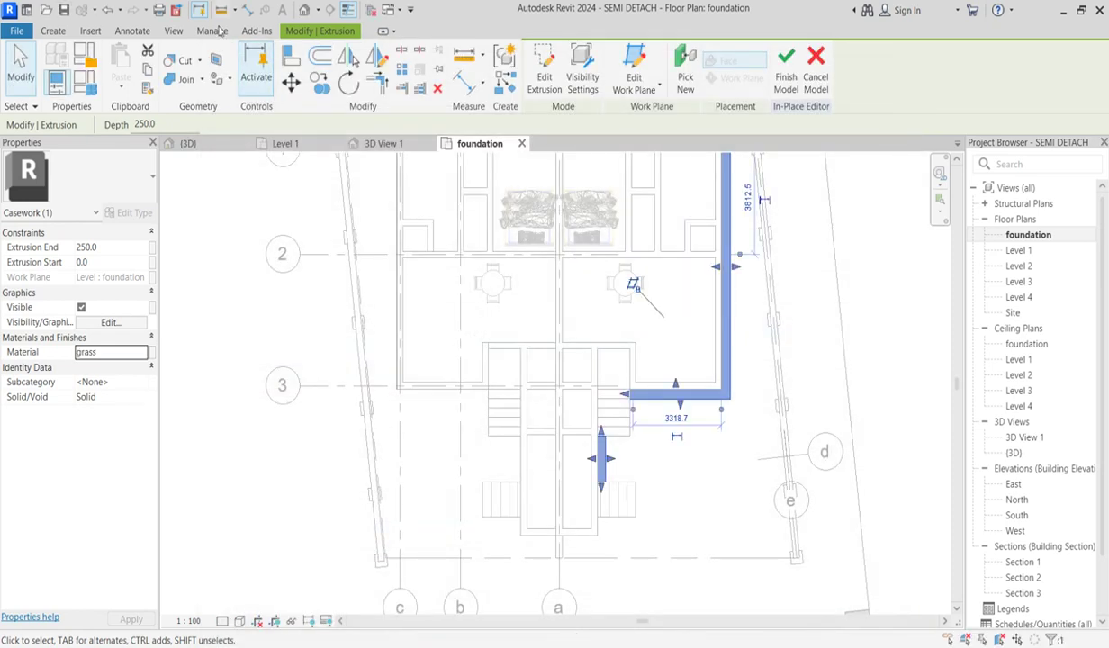
# Step: Start copying the extrusion from the wall corner, then cancel the copy
pyautogui.click(320, 83)
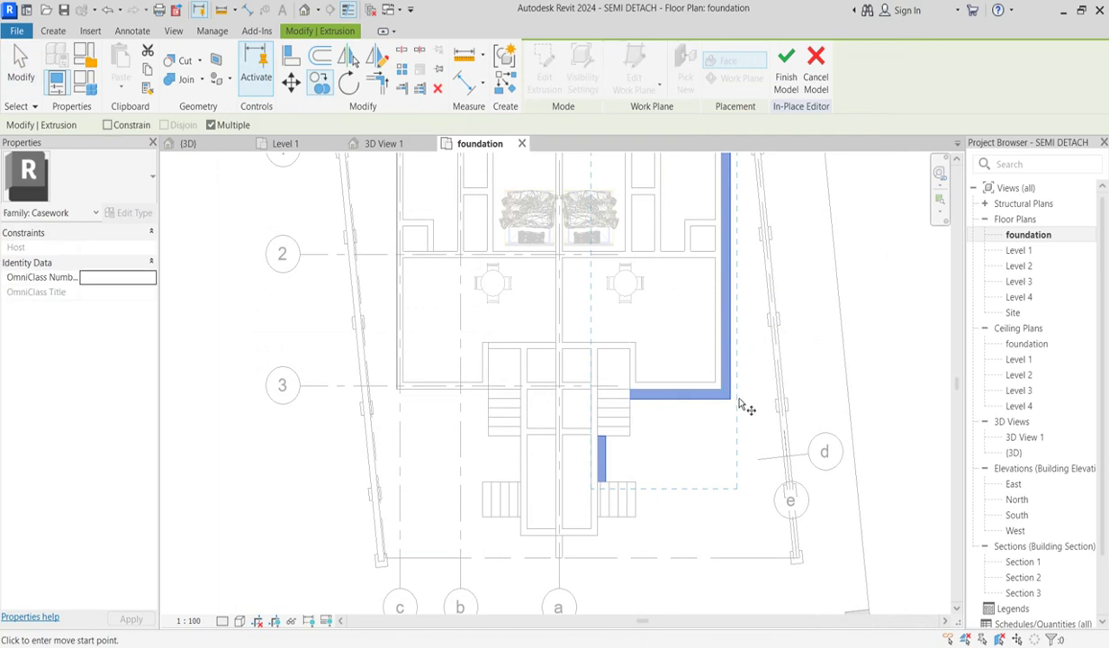
pyautogui.scroll(2, 723, 402)
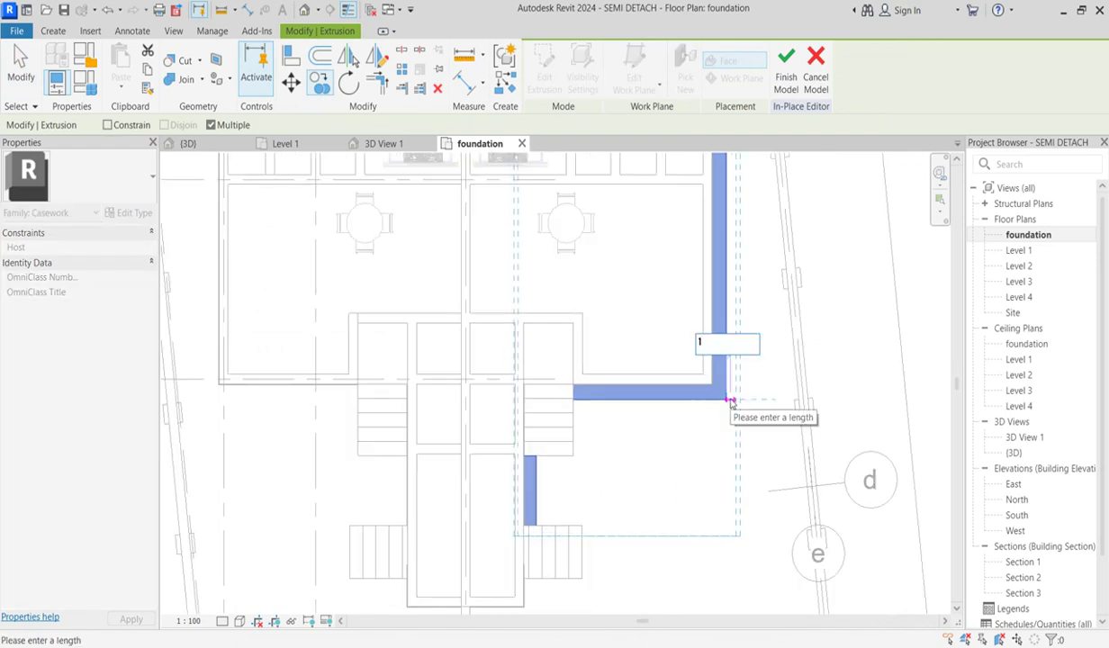
pyautogui.click(736, 411)
pyautogui.press('Escape')
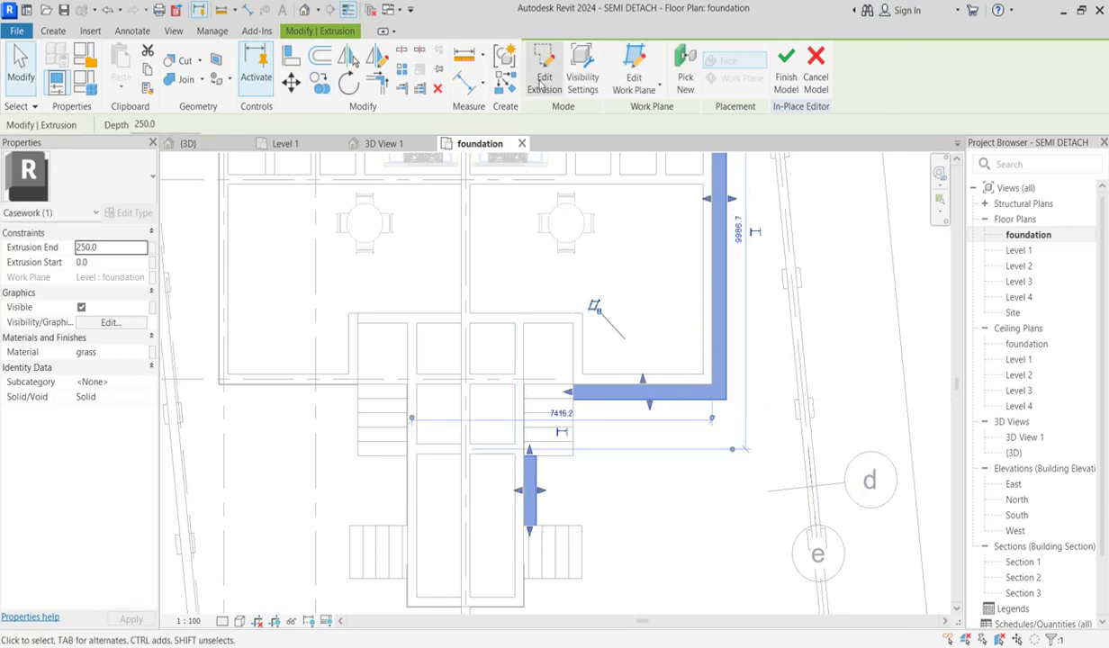
# Step: Offset the L-shaped outline's edges 75 outward, copying the right edge, and finish the sketch
pyautogui.click(543, 72)
pyautogui.scroll(-3, 661, 456)
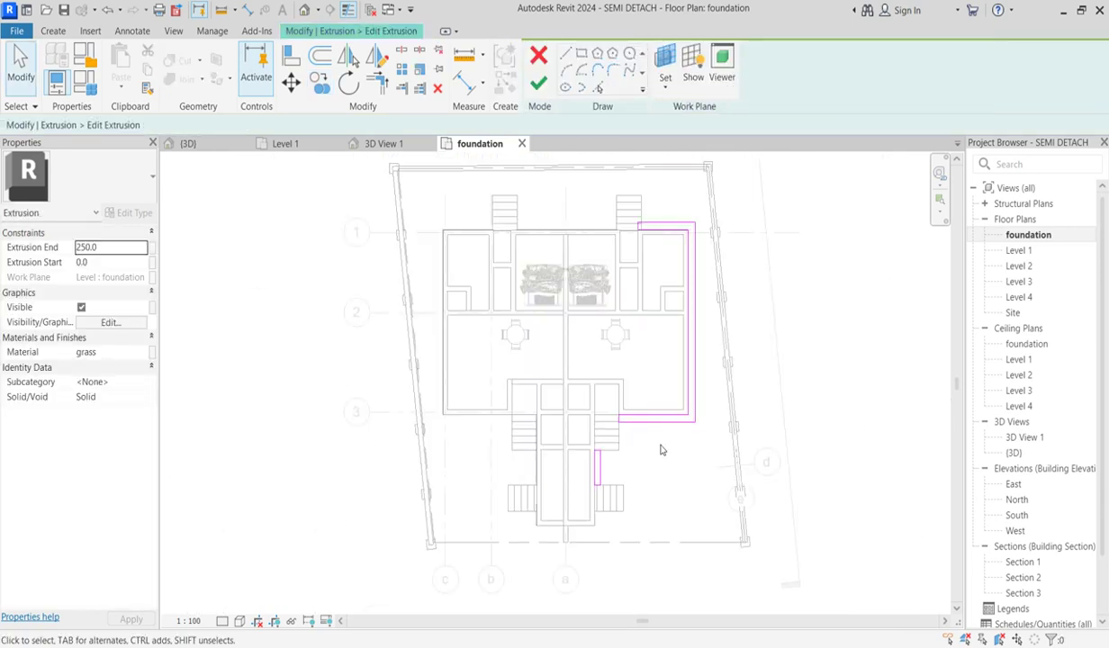
pyautogui.click(319, 57)
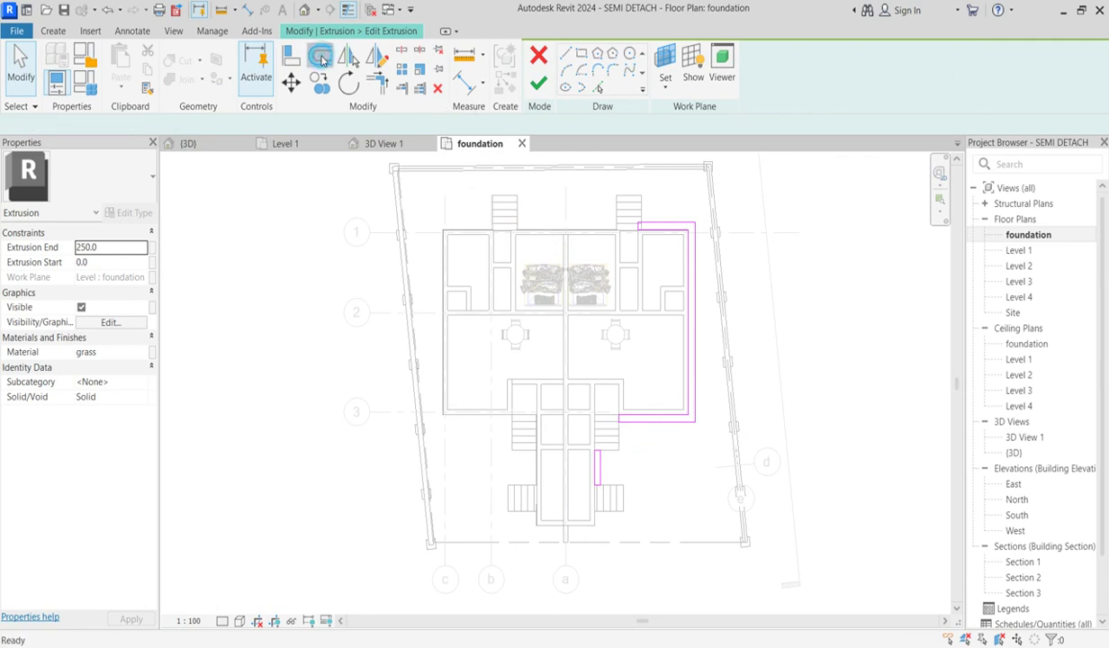
pyautogui.doubleClick(352, 125)
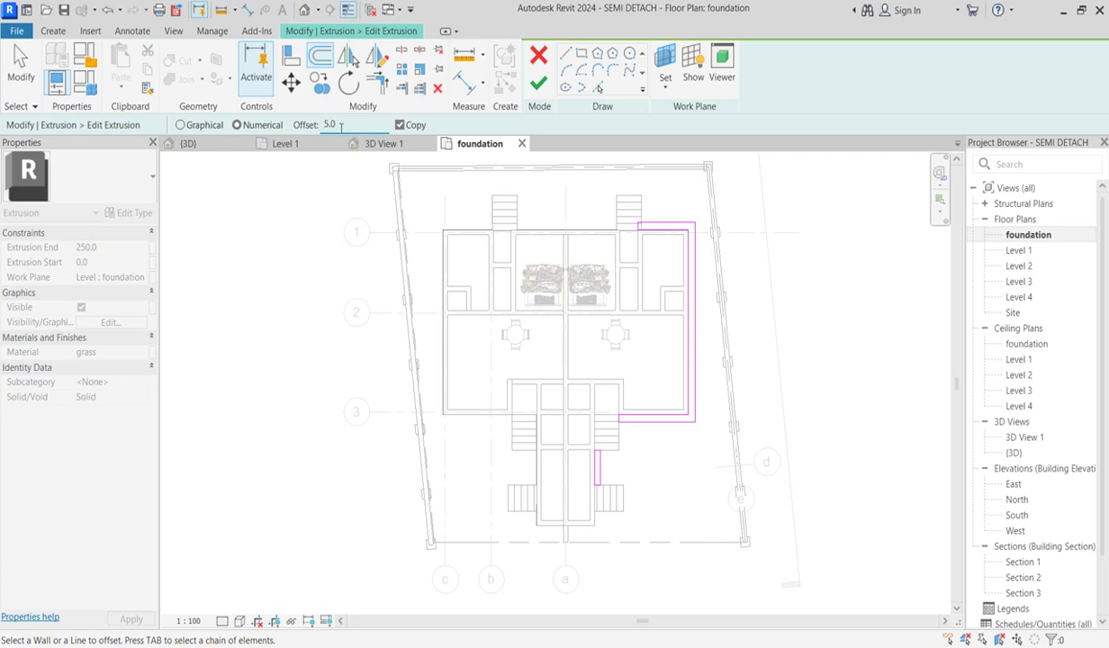
pyautogui.scroll(3, 700, 274)
pyautogui.click(701, 275)
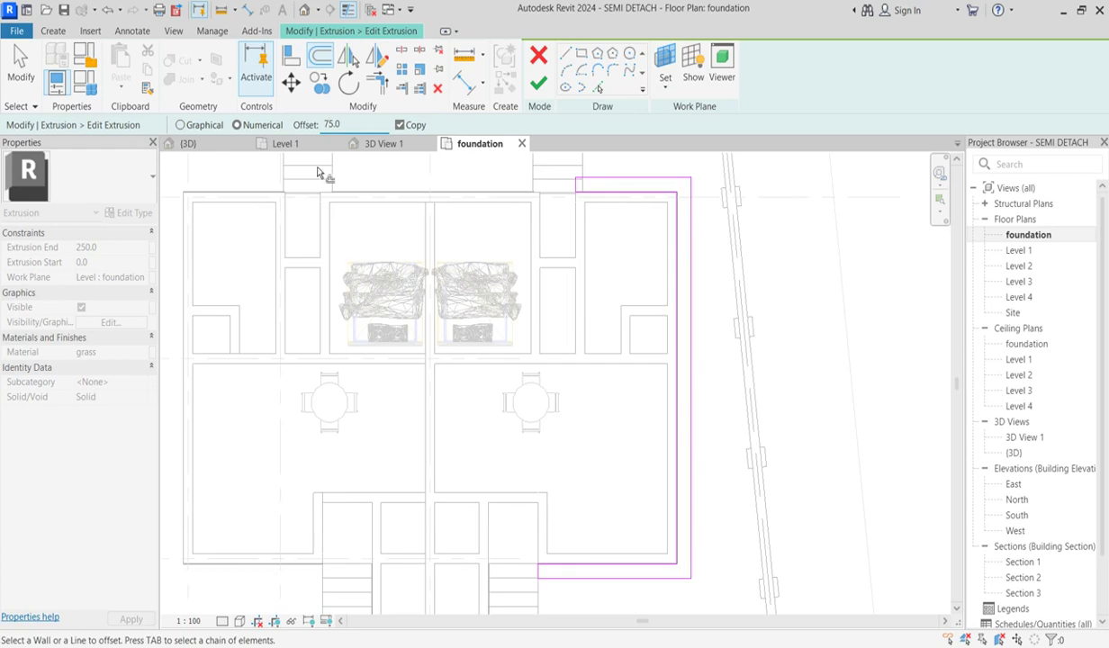
pyautogui.click(398, 125)
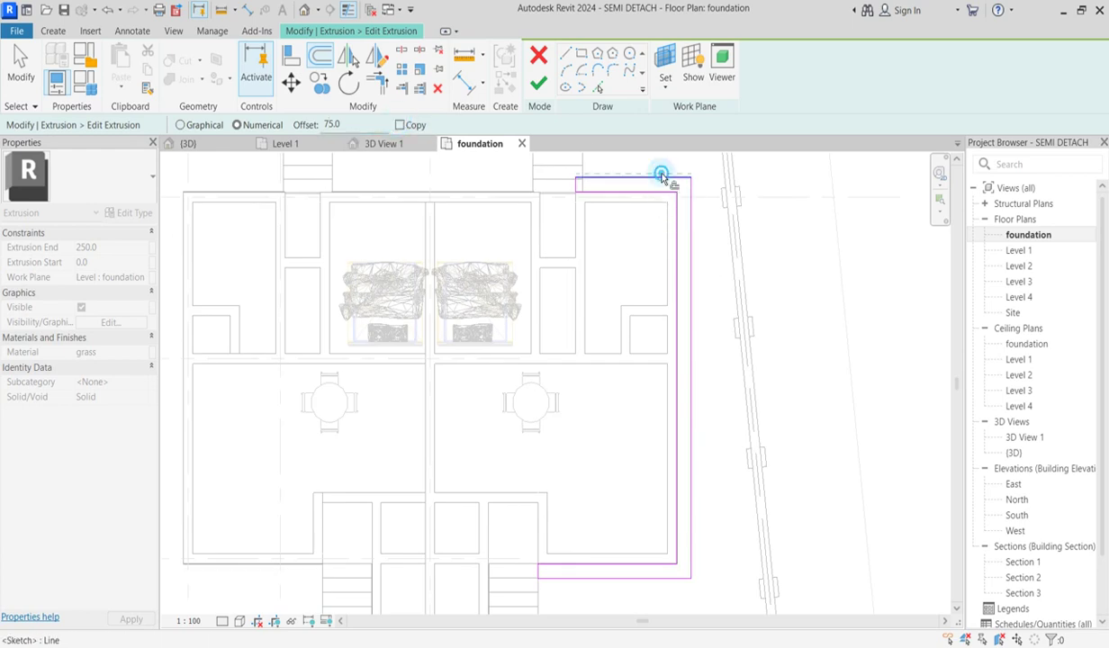
pyautogui.scroll(-2, 669, 169)
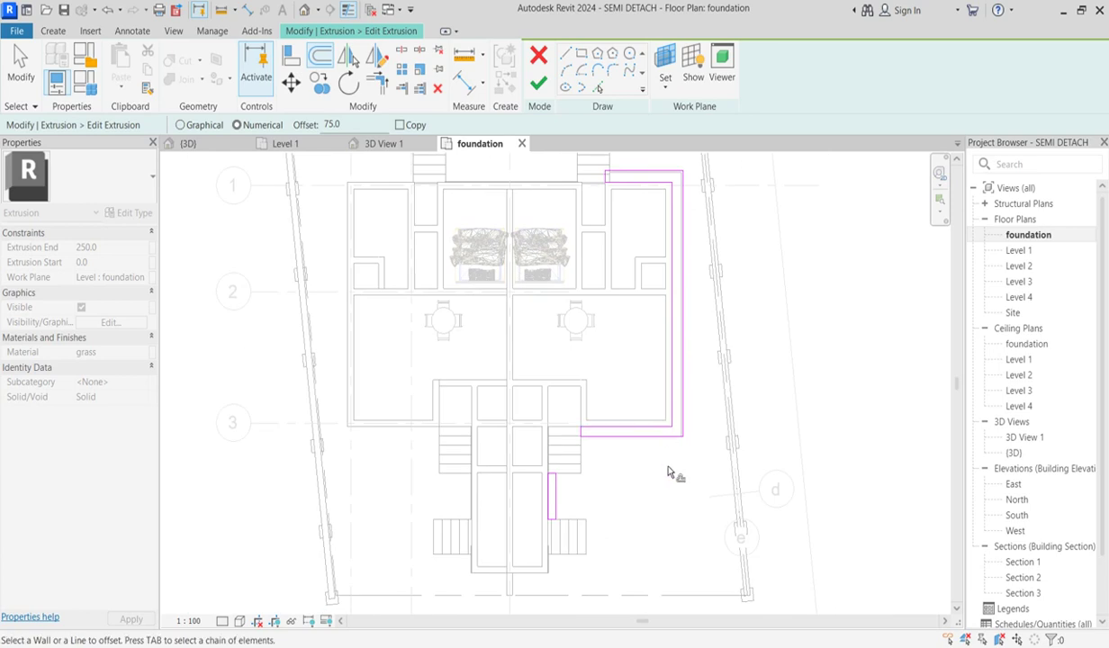
pyautogui.scroll(2, 668, 473)
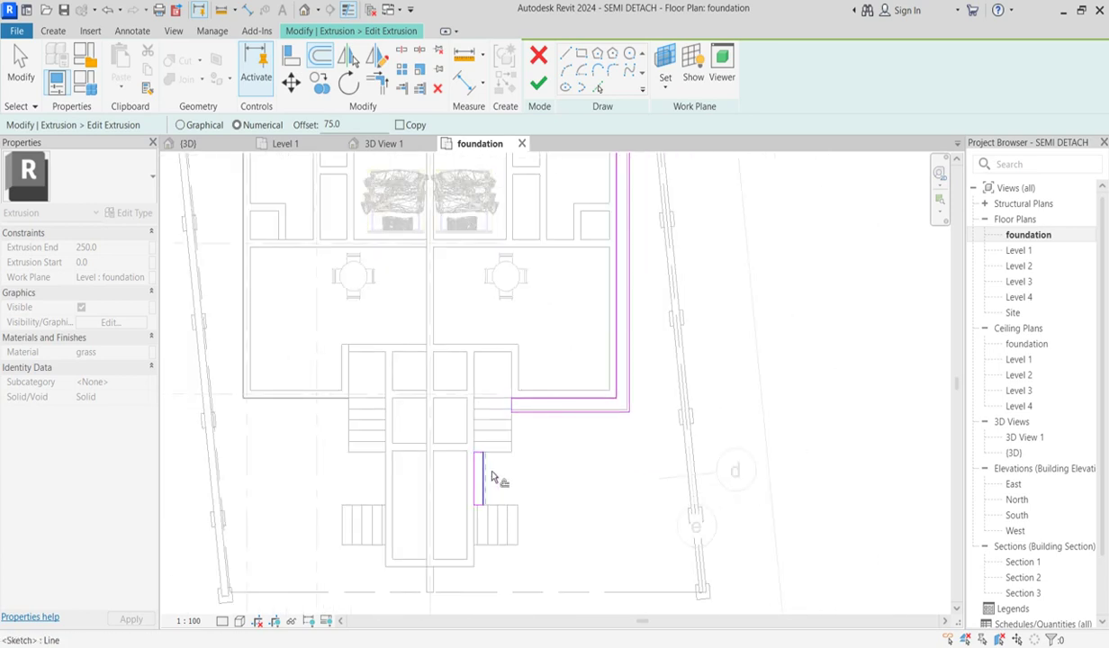
pyautogui.scroll(-3, 549, 464)
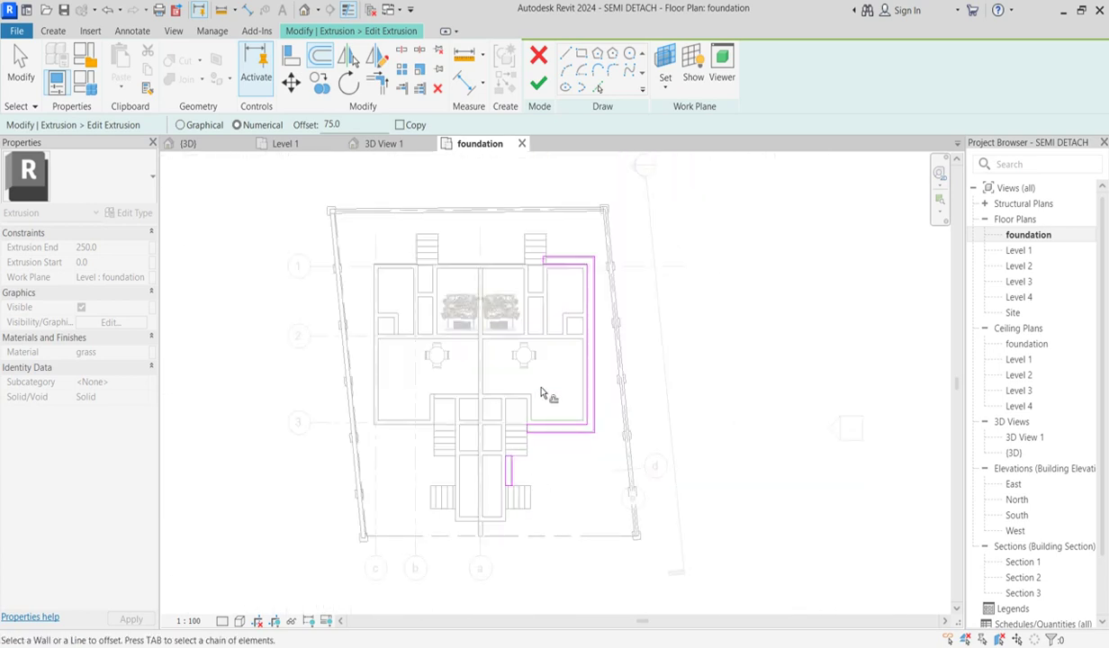
pyautogui.click(537, 85)
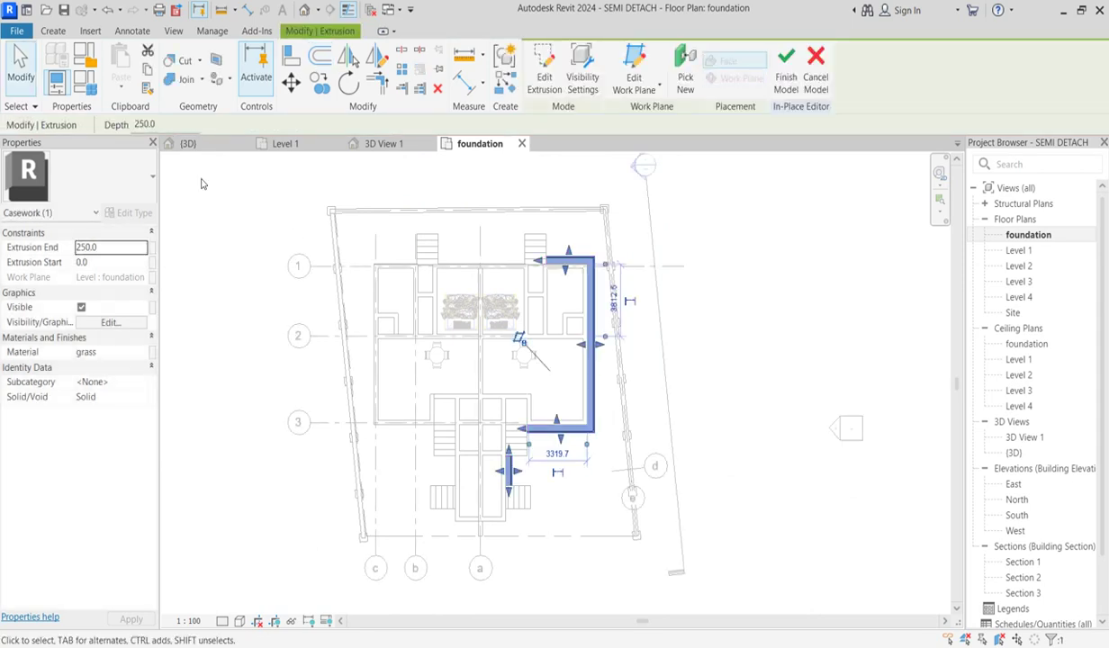
# Step: Set the extrusion End to 200
pyautogui.click(127, 249)
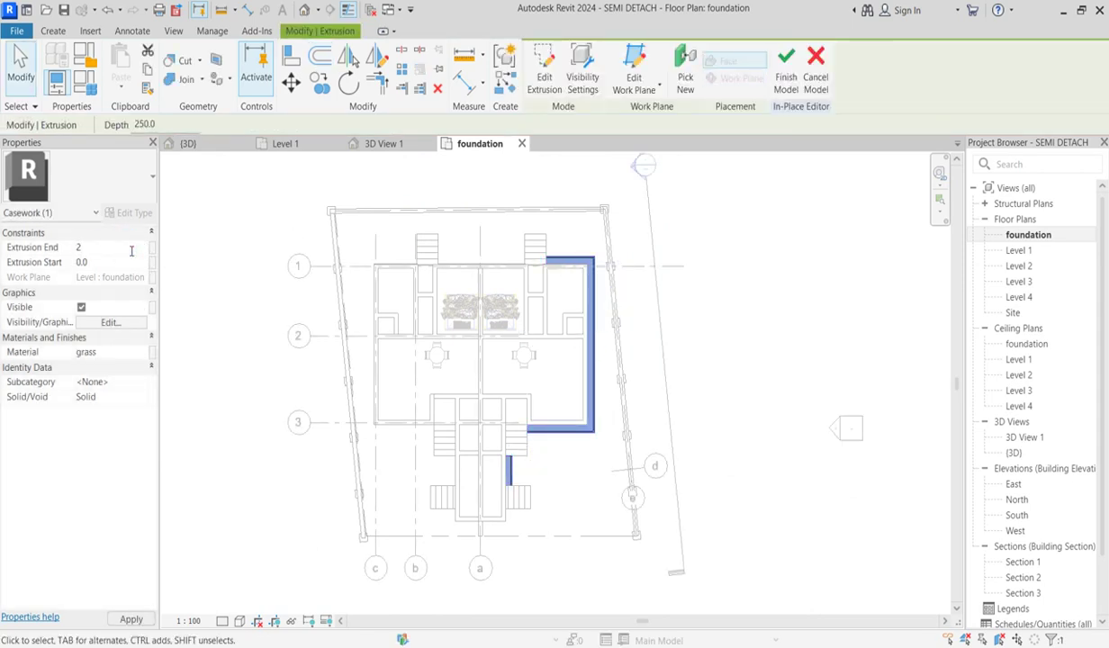
pyautogui.write('200')
pyautogui.press('Return')
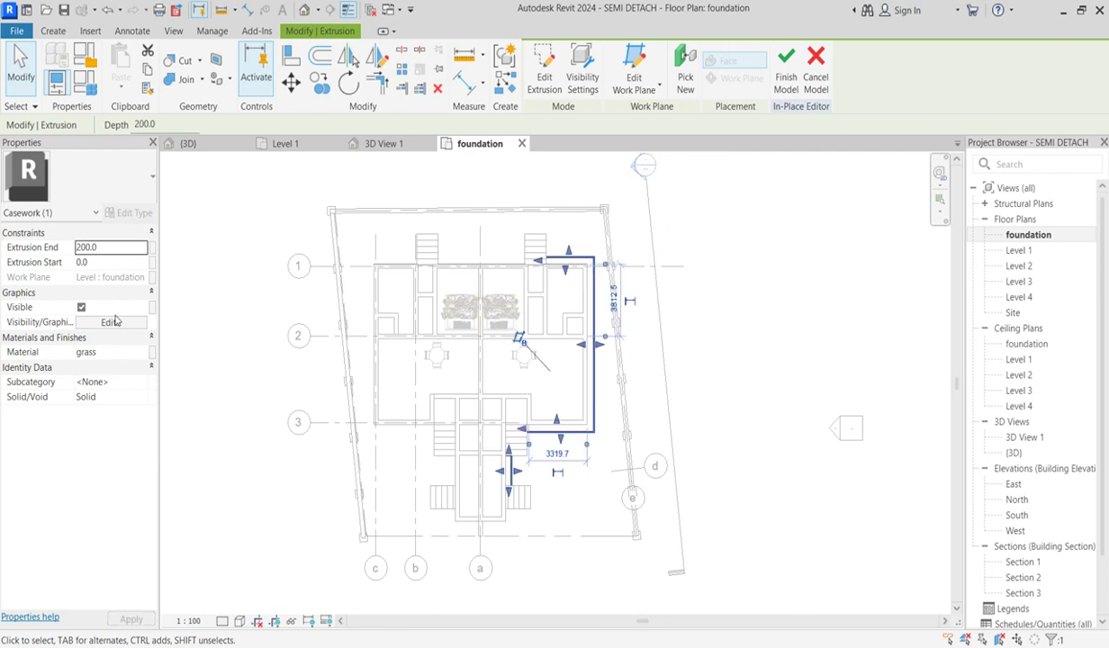
# Step: Duplicate the grass material as kerb and select it
pyautogui.click(140, 354)
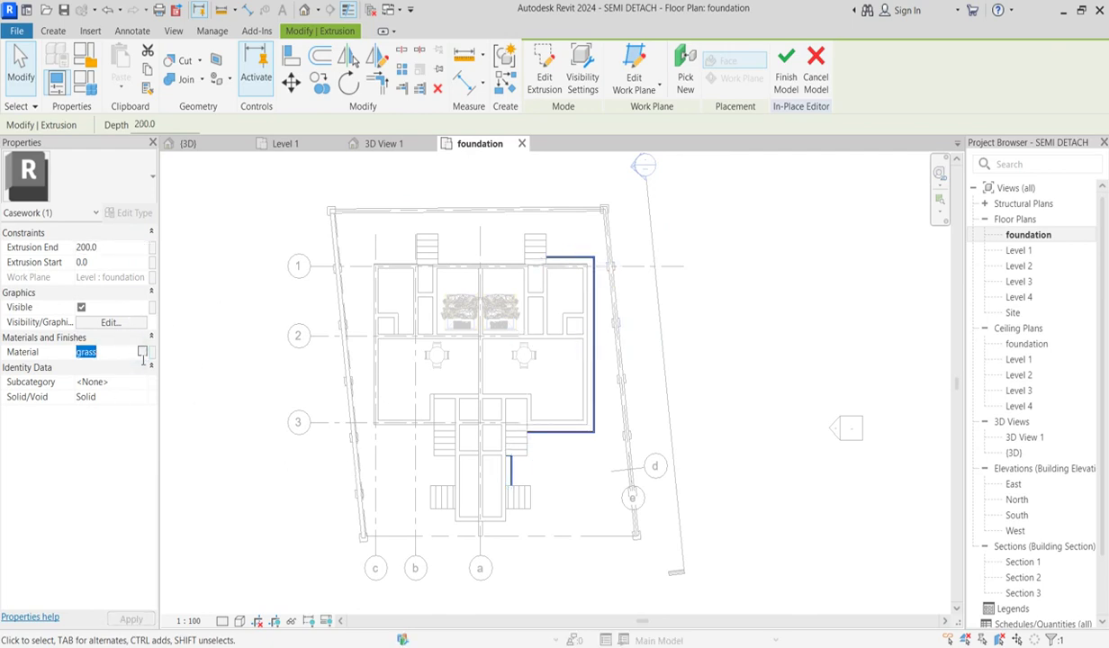
pyautogui.click(143, 352)
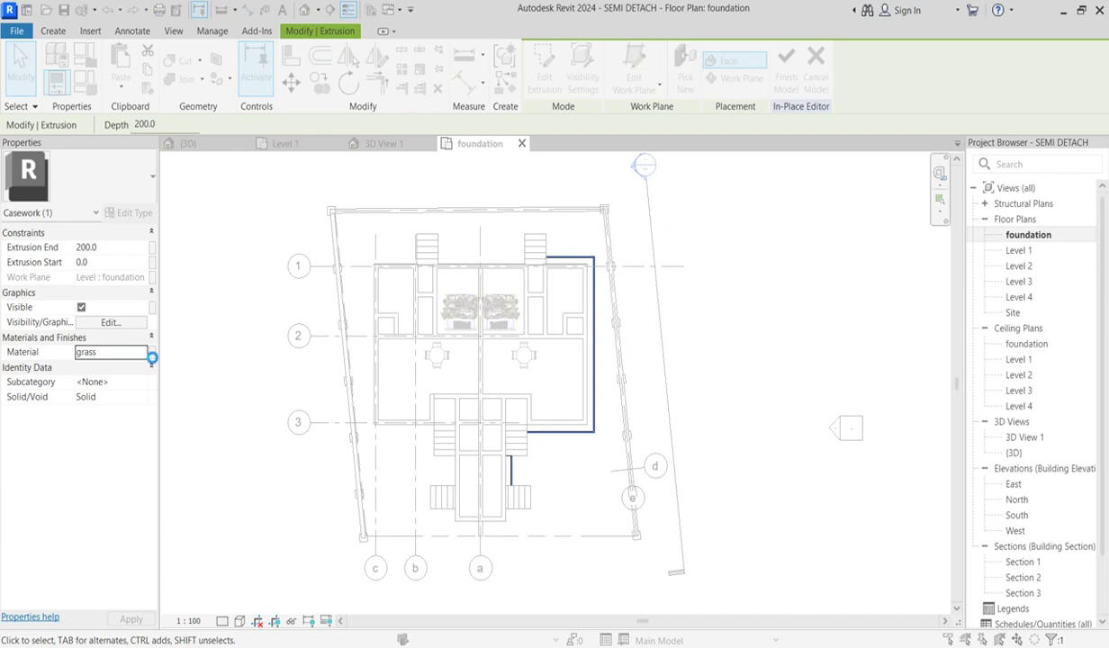
pyautogui.click(303, 355)
pyautogui.rightClick(303, 355)
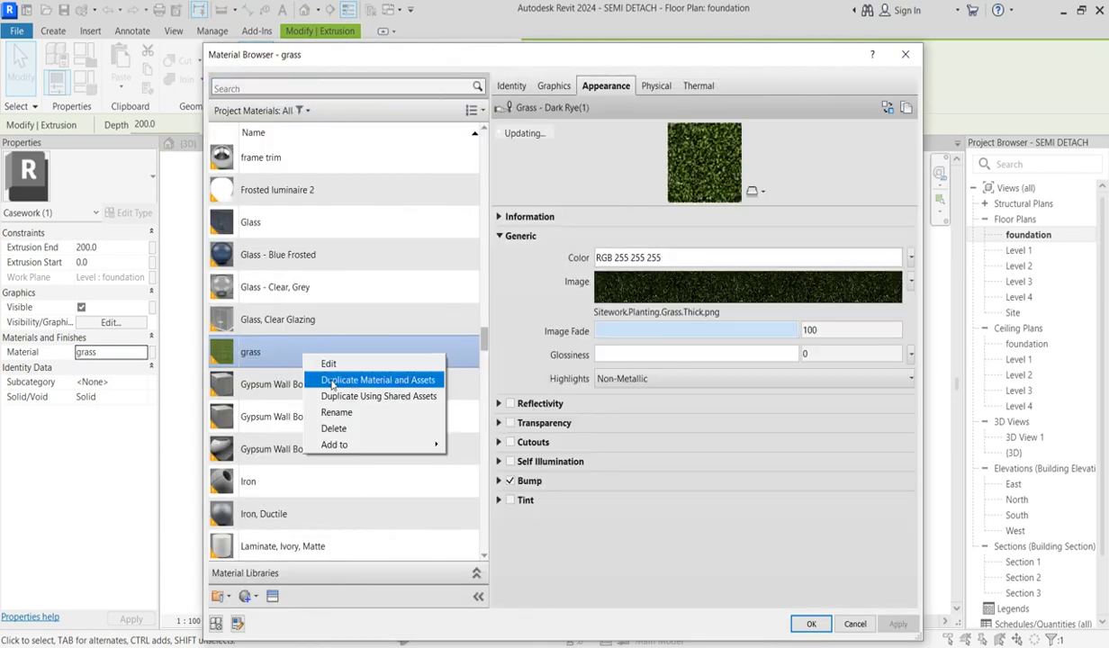
pyautogui.click(359, 384)
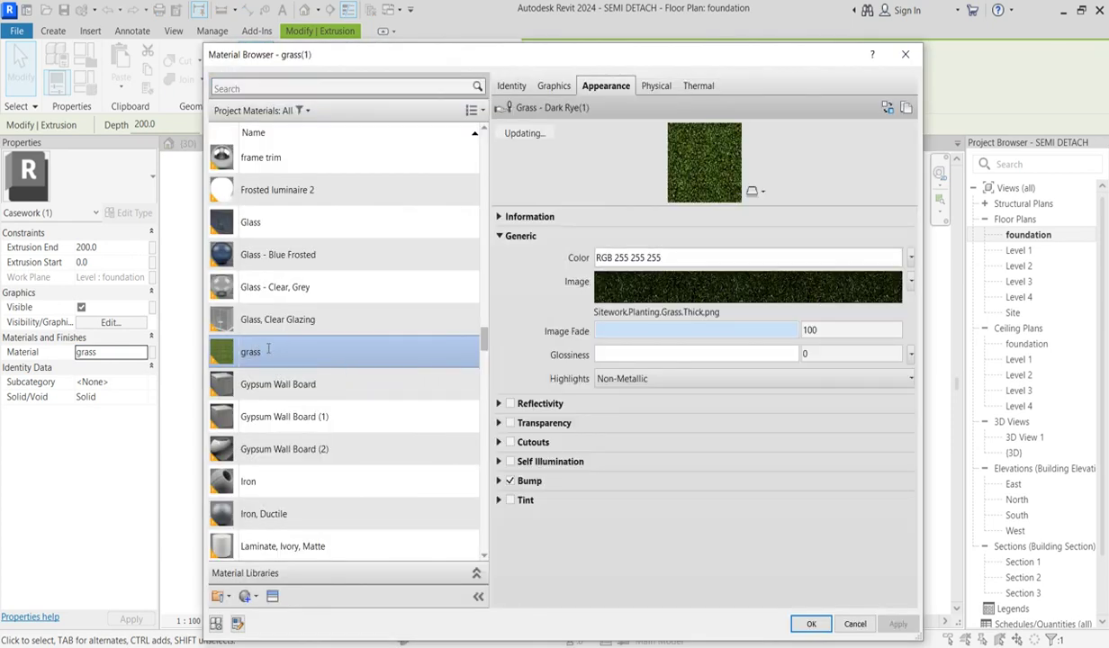
pyautogui.write('k')
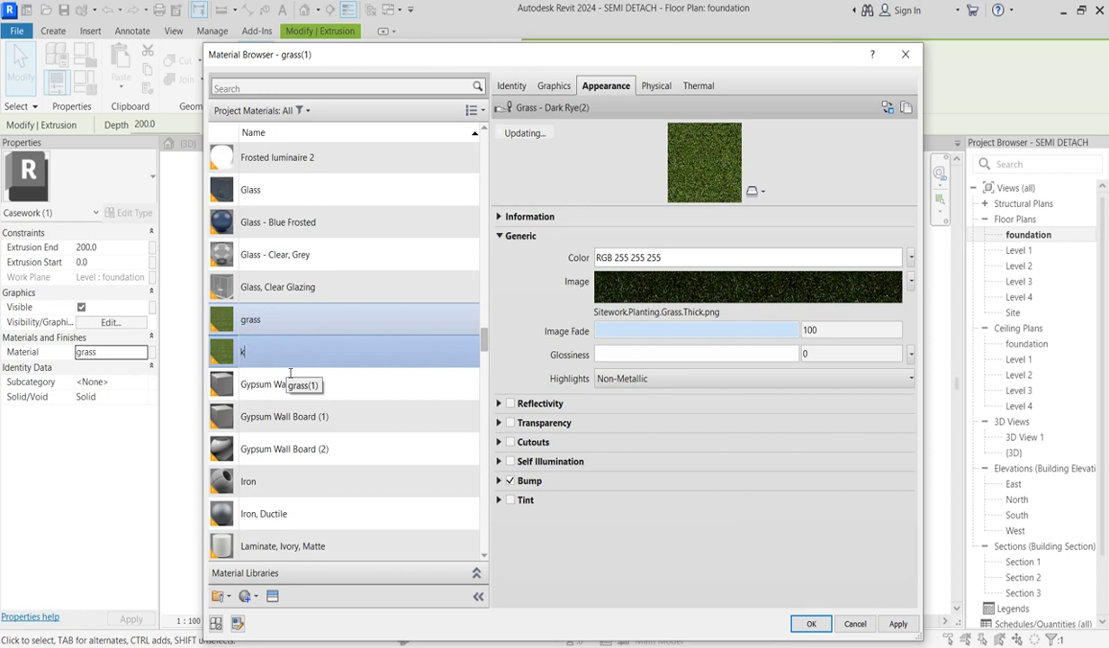
pyautogui.write('erb')
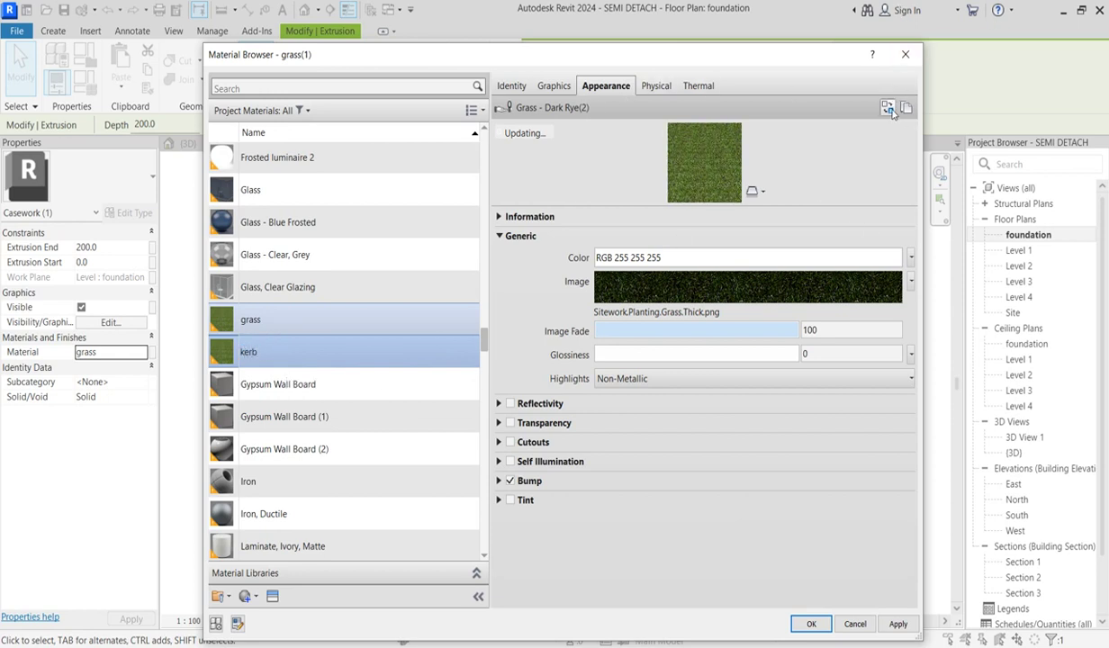
pyautogui.click(390, 323)
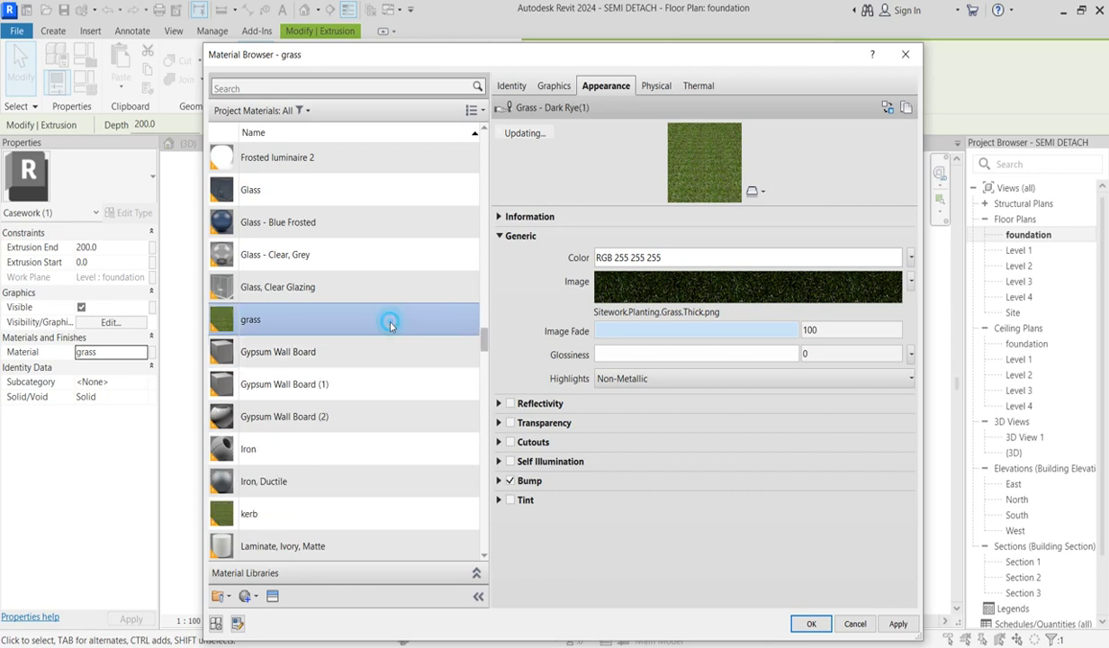
pyautogui.click(324, 512)
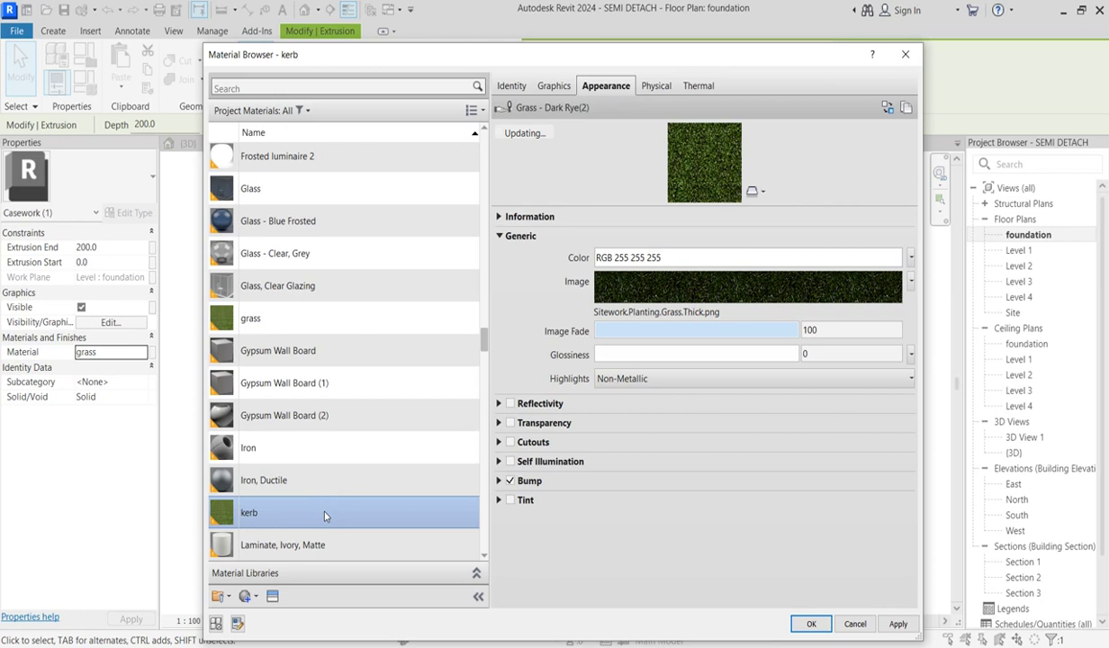
pyautogui.click(890, 107)
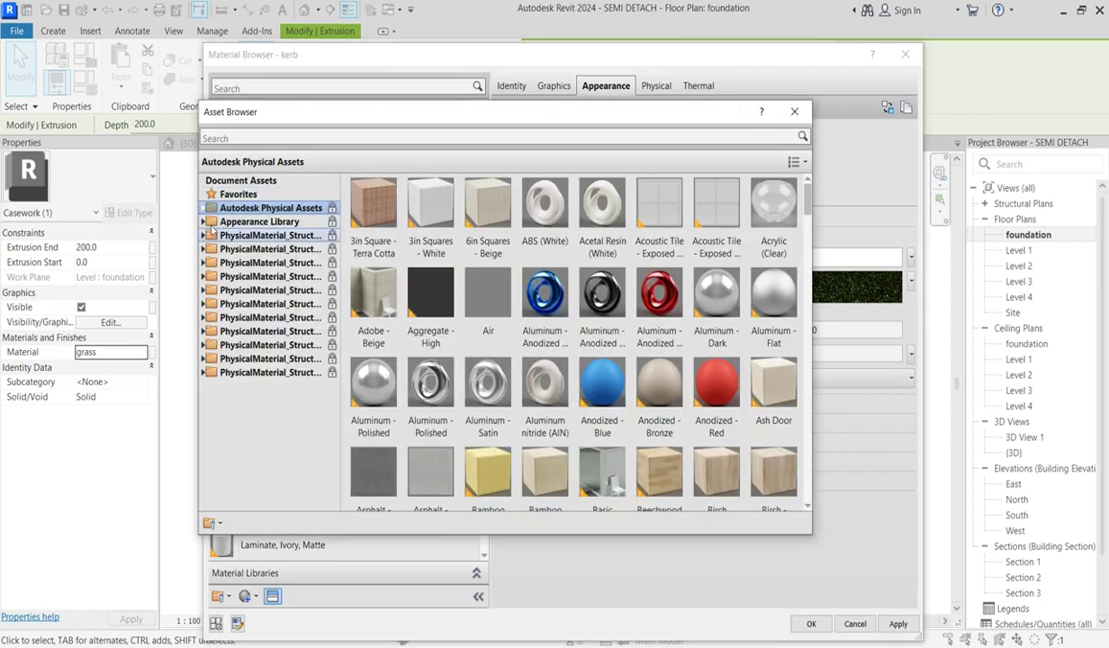
# Step: Browse the Miscellaneous and Masonry appearance categories for a kerb finish
pyautogui.click(206, 222)
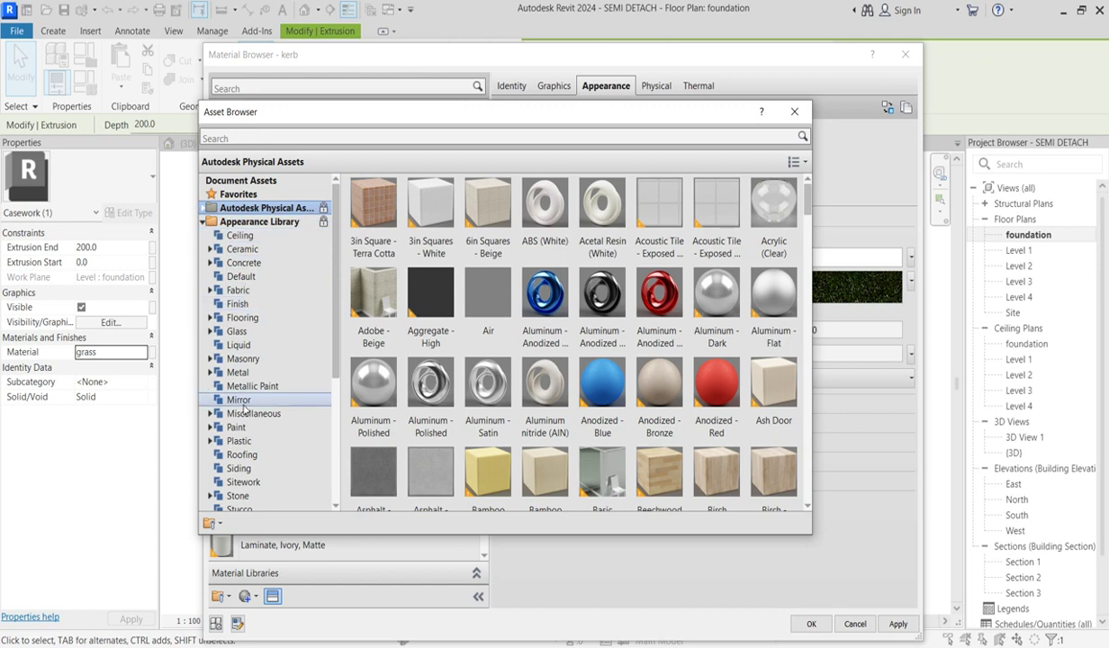
pyautogui.scroll(-3, 243, 410)
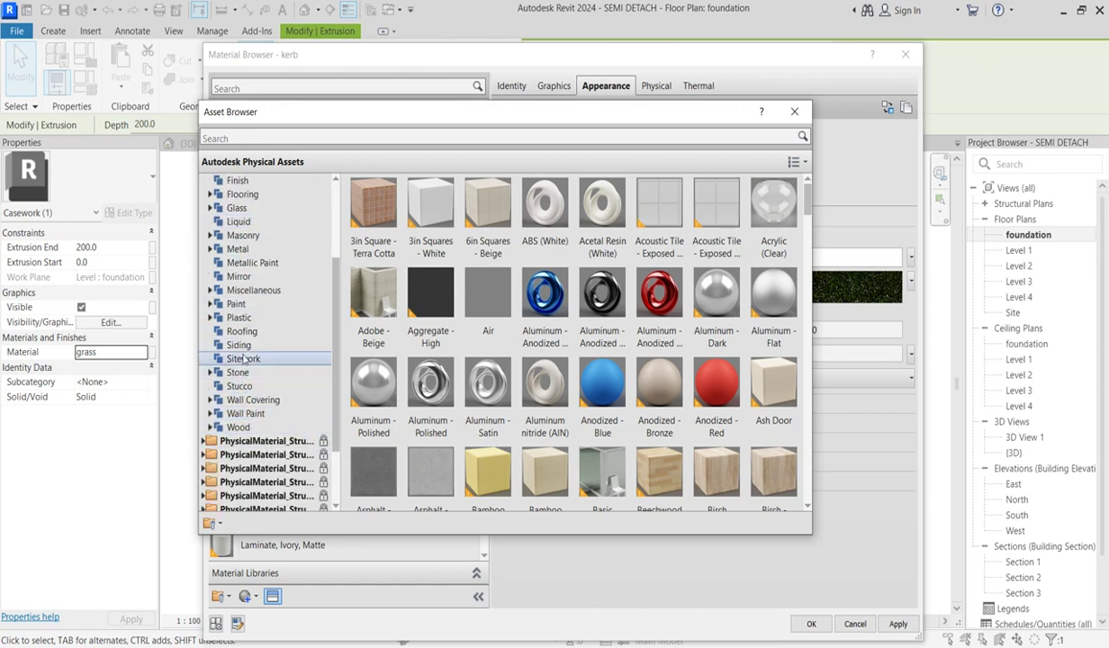
pyautogui.click(253, 293)
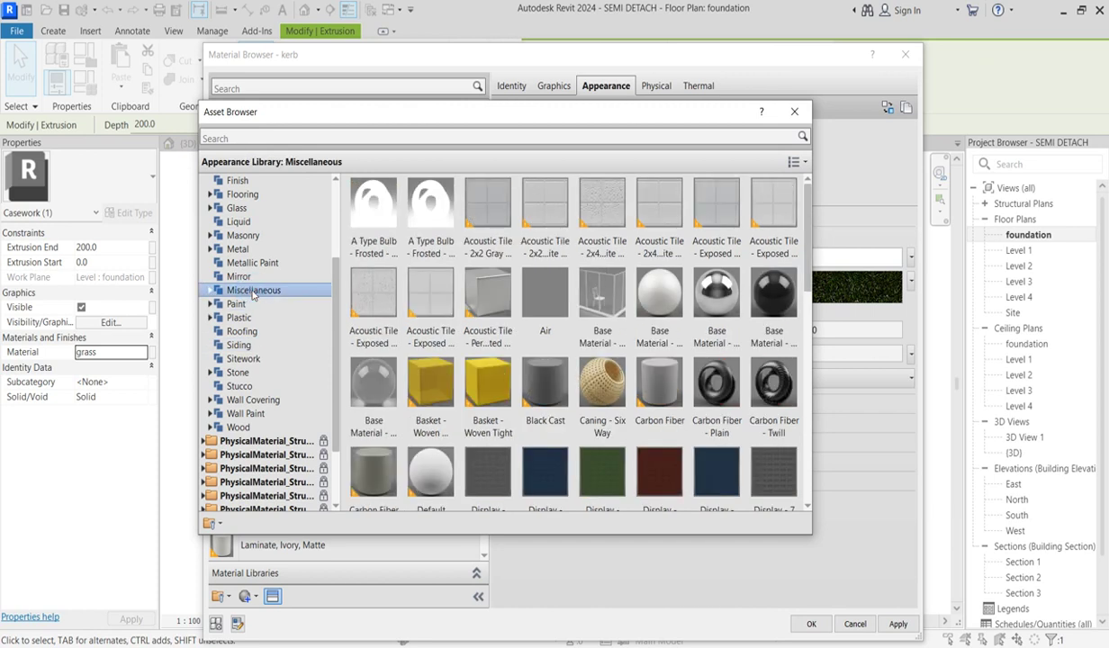
pyautogui.scroll(-5, 662, 351)
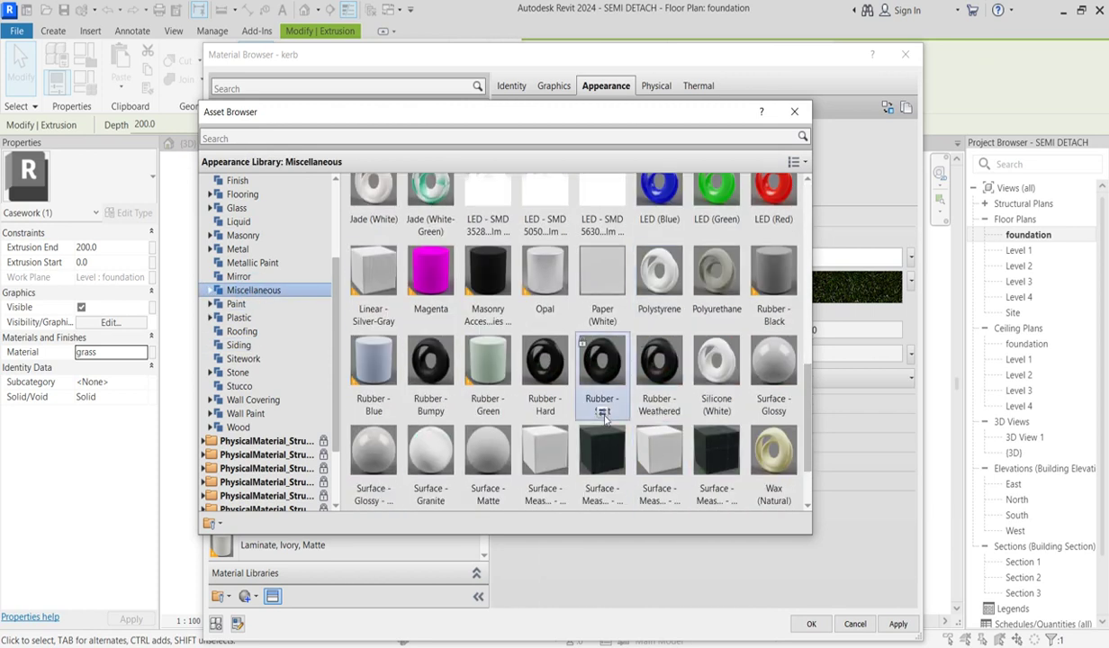
pyautogui.scroll(5, 657, 255)
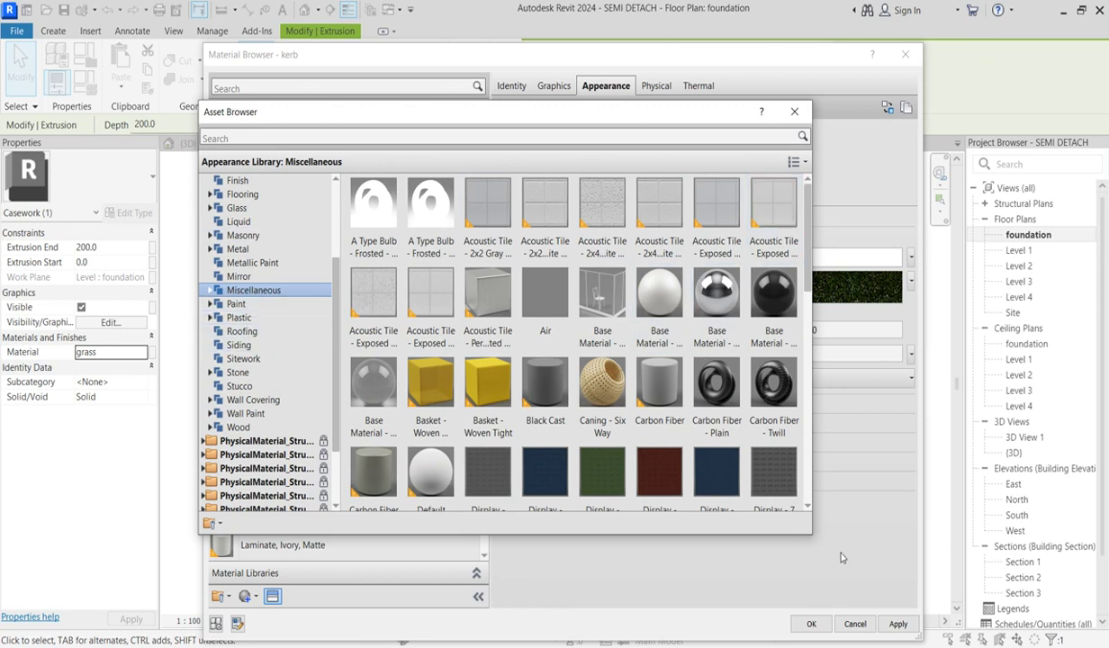
pyautogui.scroll(-1, 594, 432)
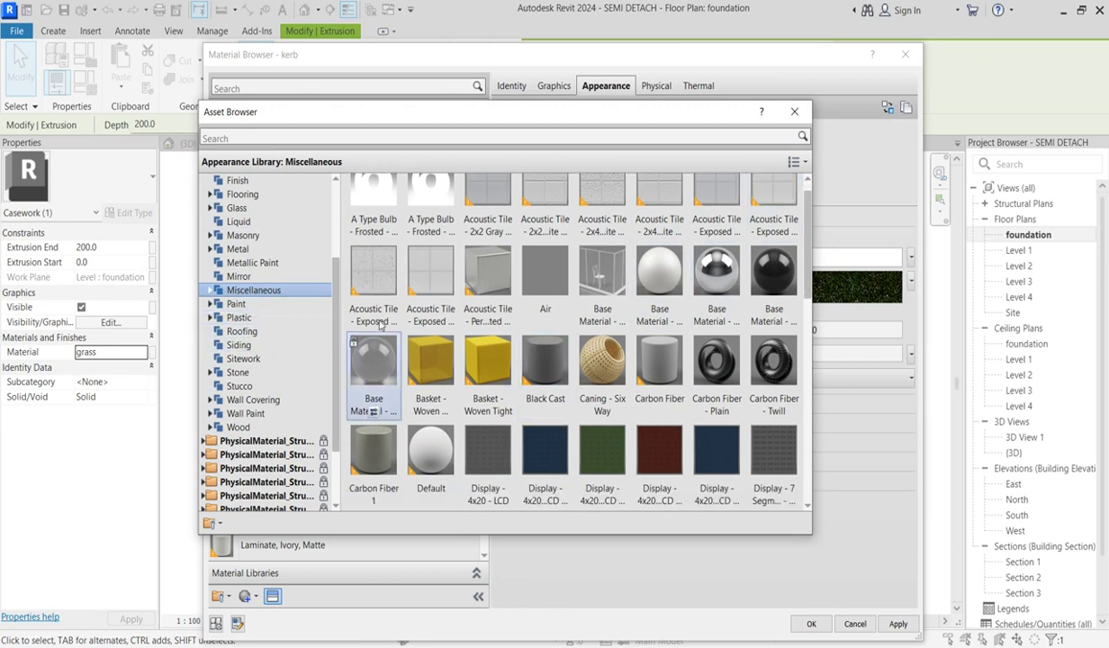
pyautogui.click(243, 236)
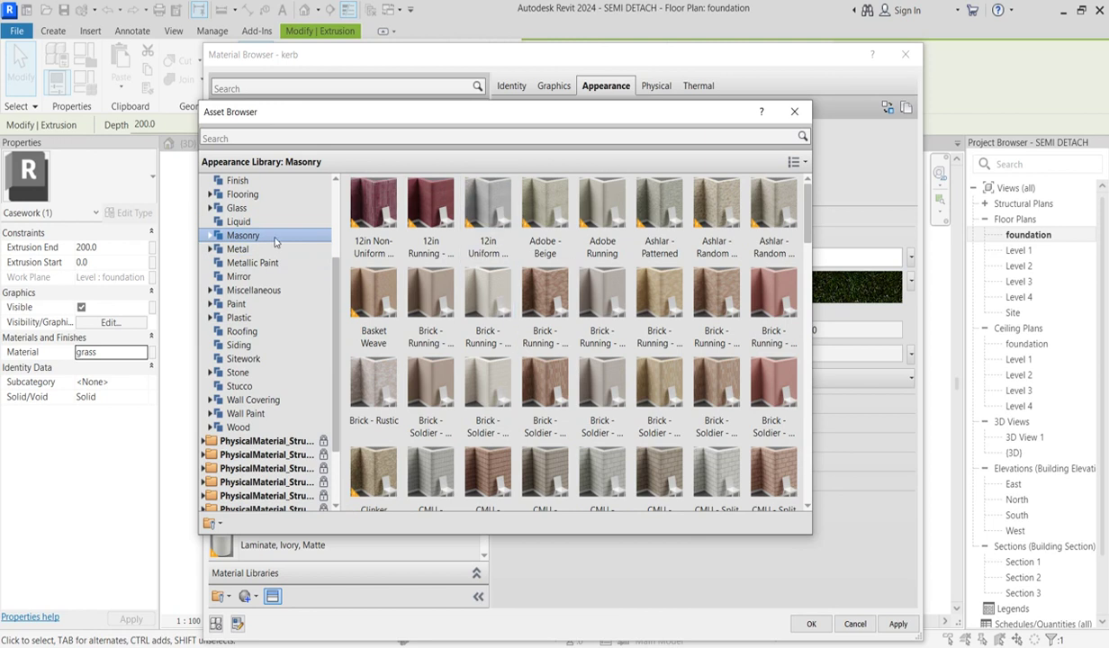
pyautogui.scroll(-1, 556, 455)
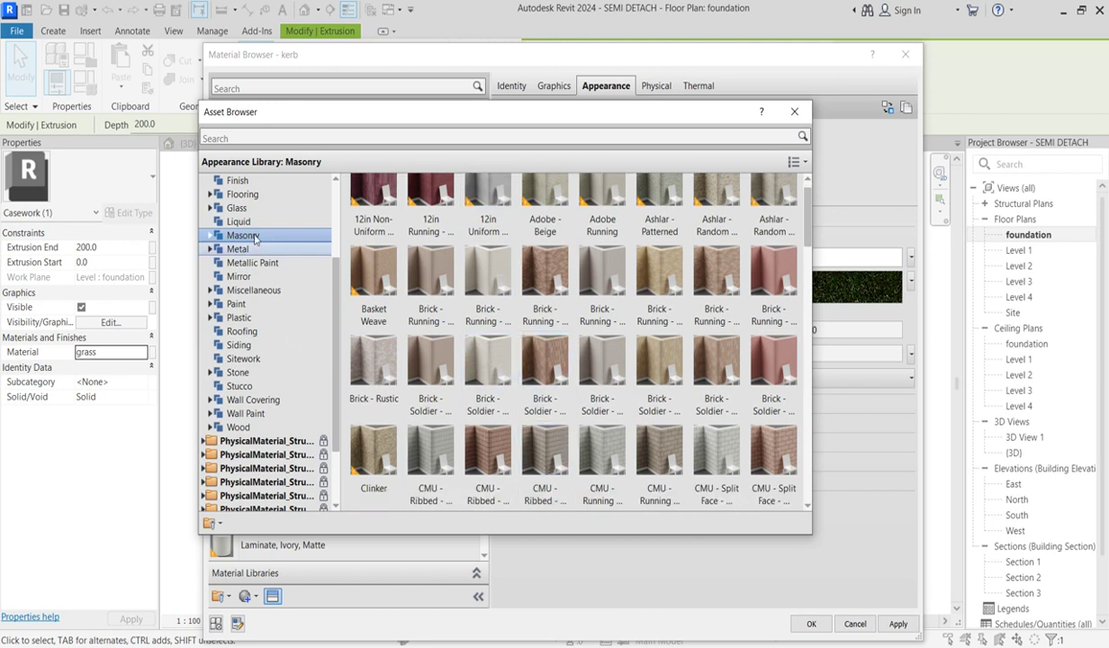
pyautogui.scroll(1, 603, 371)
pyautogui.scroll(-5, 613, 387)
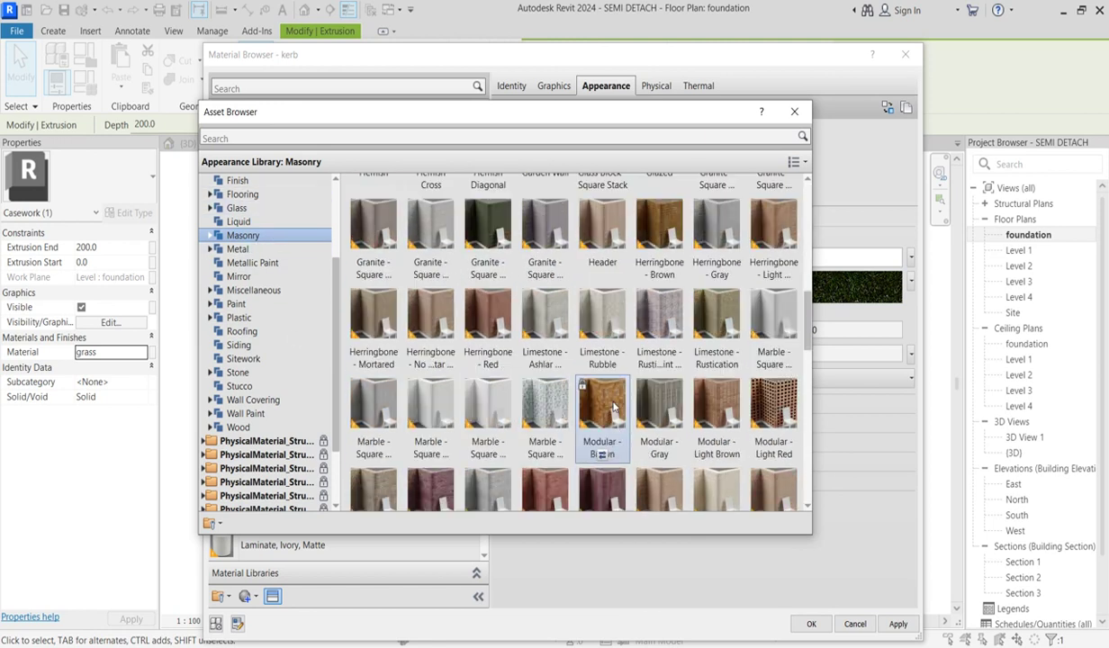
pyautogui.scroll(3, 261, 226)
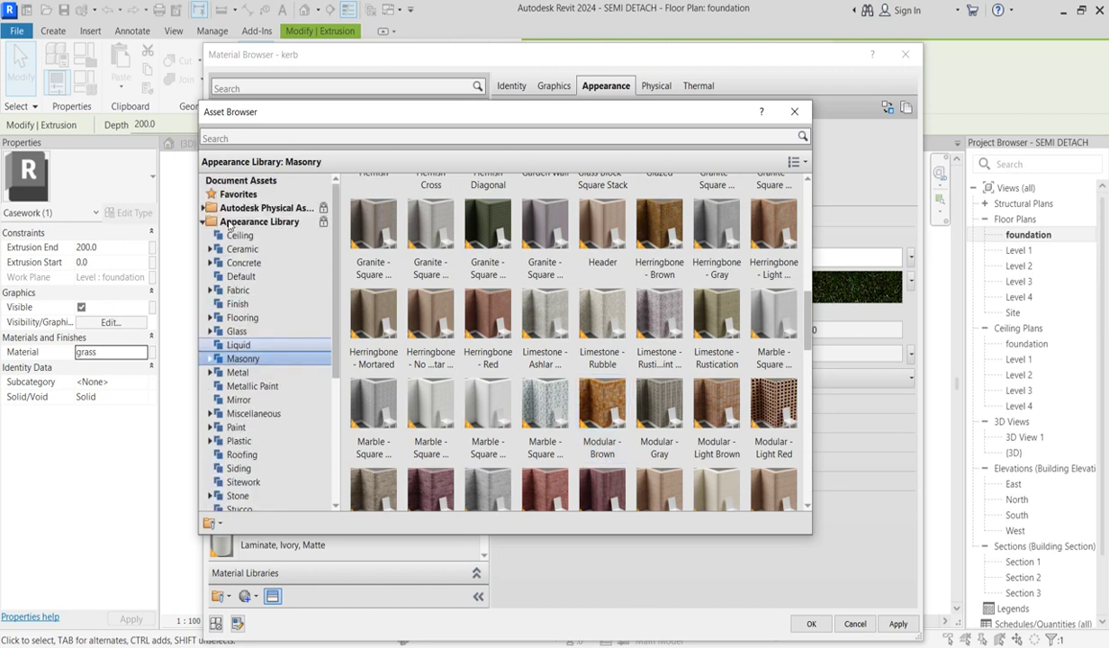
# Step: Apply Ceramic 3in Octagons - White to kerb and confirm the material
pyautogui.click(241, 250)
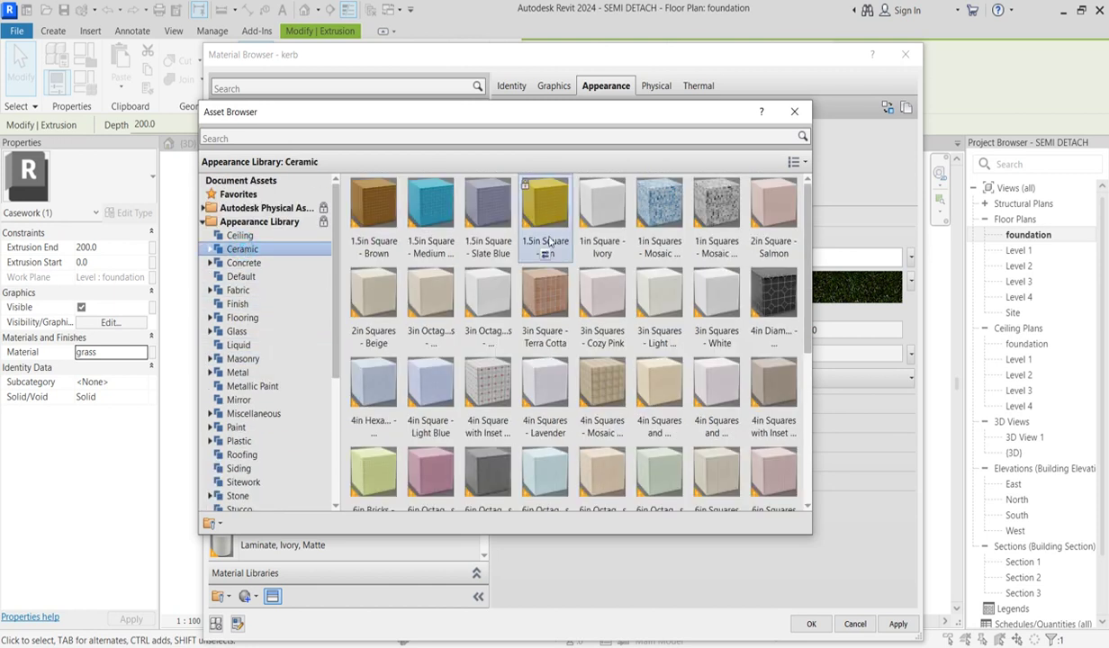
pyautogui.doubleClick(485, 295)
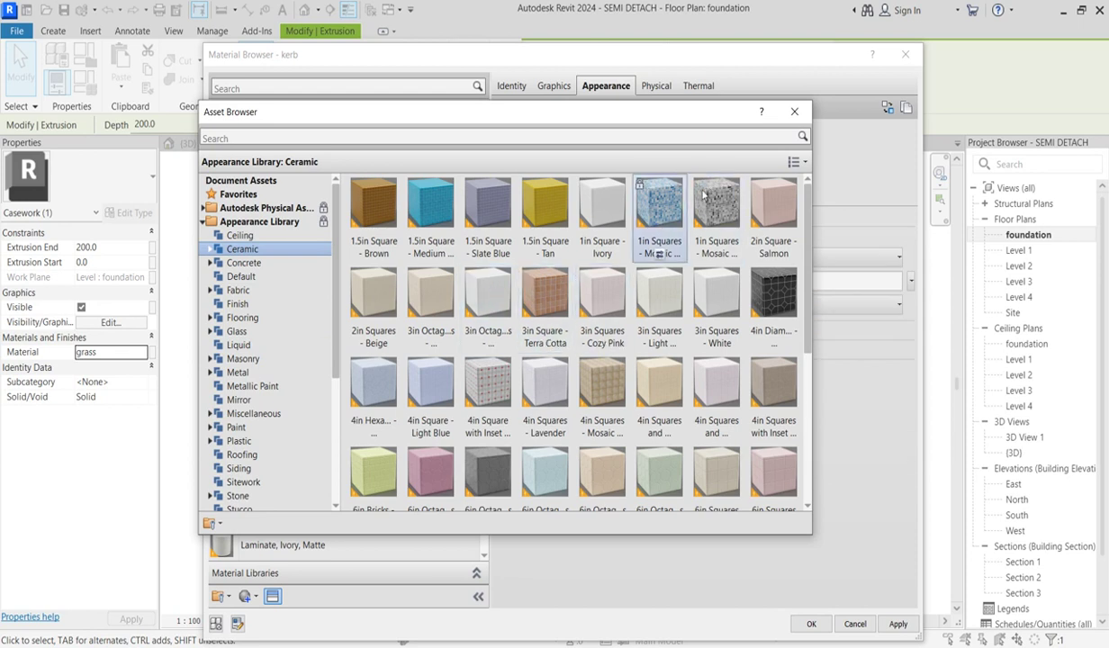
pyautogui.click(795, 111)
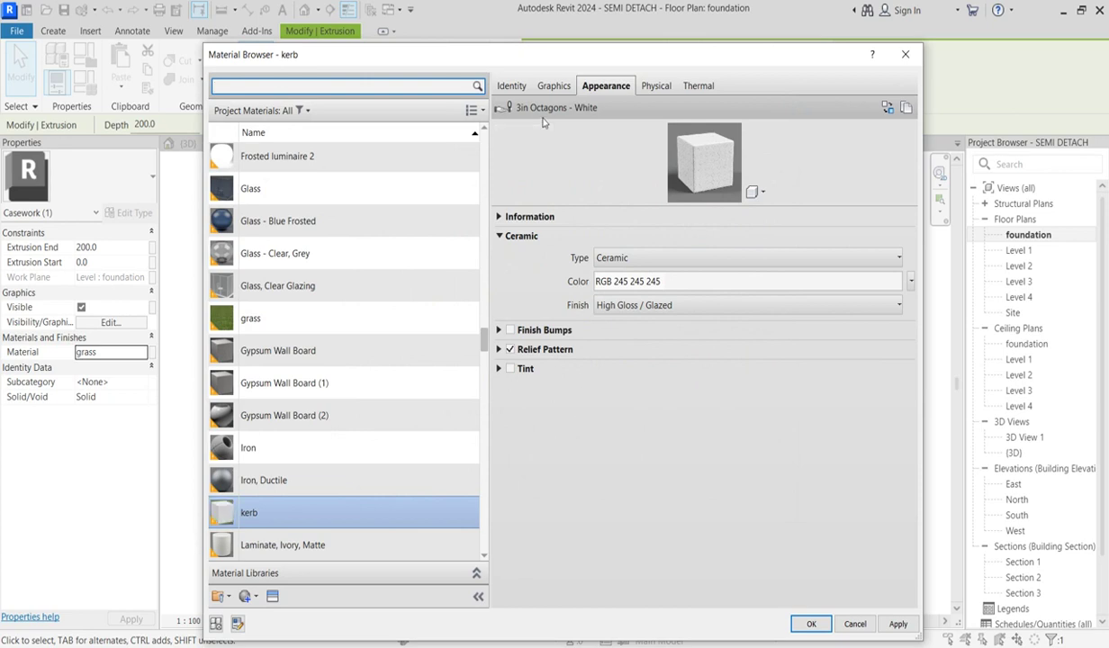
pyautogui.click(811, 624)
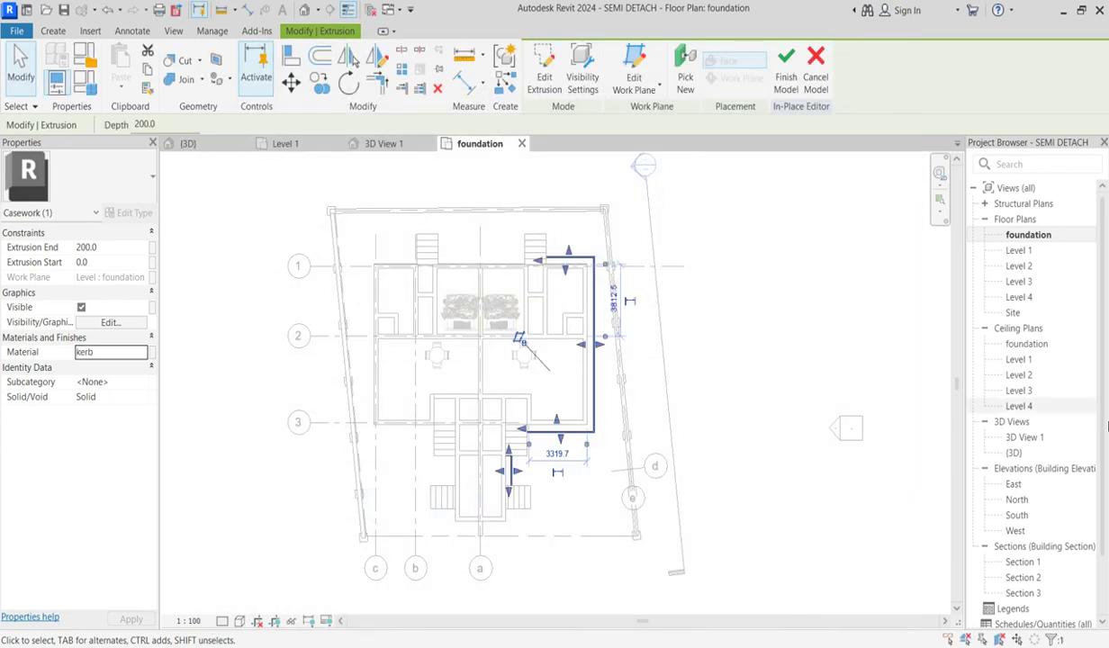
# Step: Inspect the 200-high kerb around the grass bed in {3D}, then open Level 1
pyautogui.doubleClick(1014, 453)
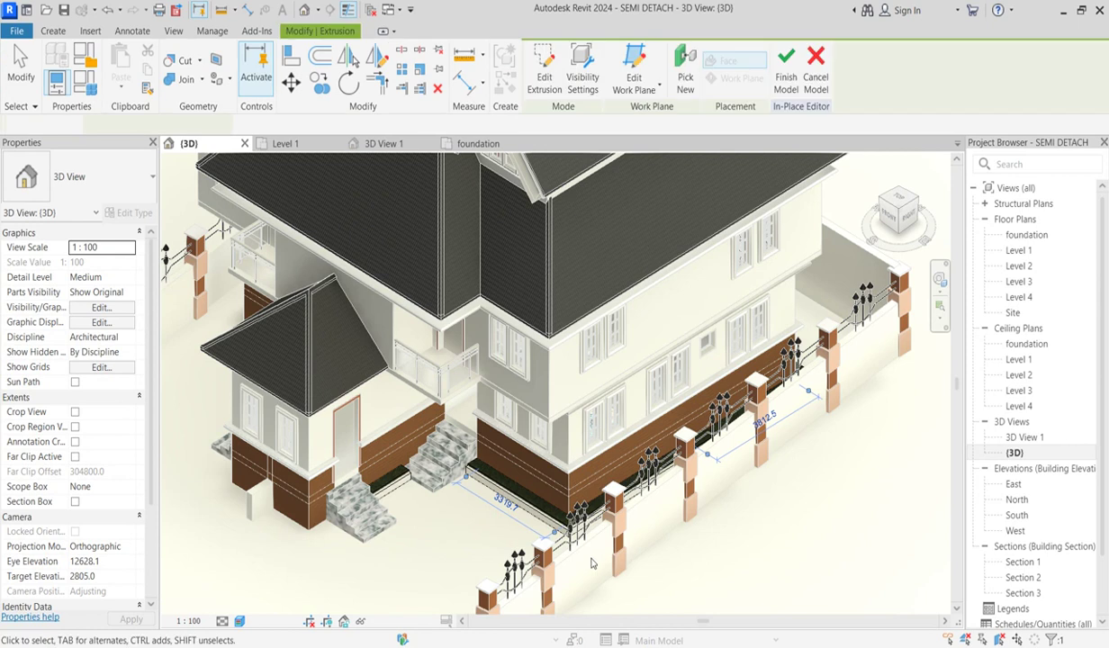
pyautogui.scroll(5, 513, 525)
pyautogui.click(507, 519)
pyautogui.scroll(-5, 531, 513)
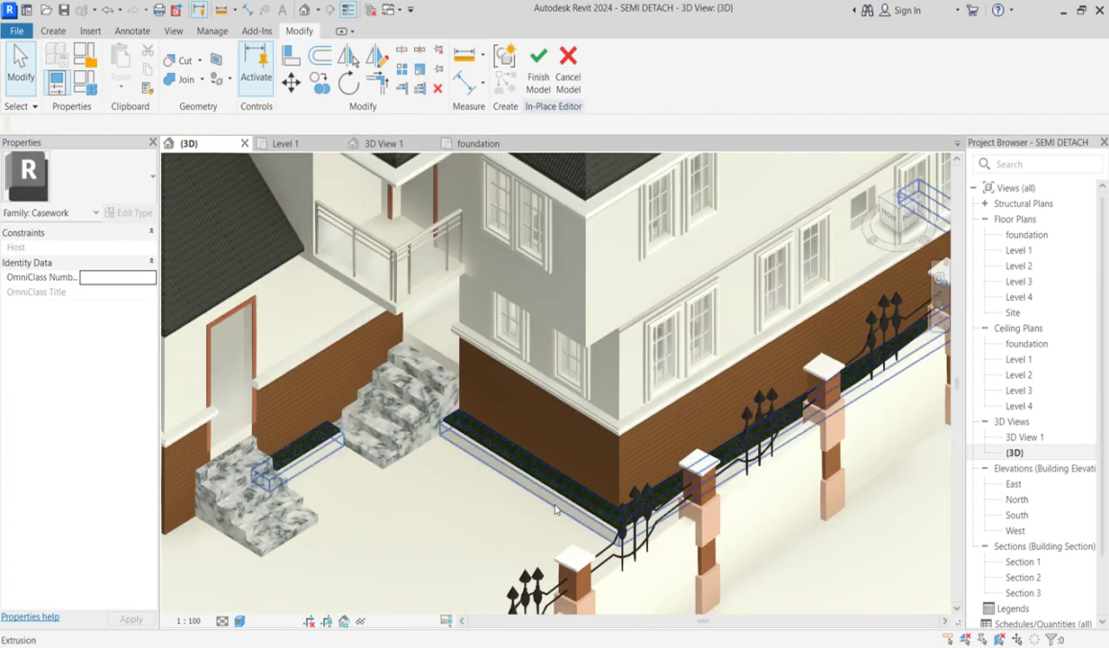
pyautogui.scroll(-5, 556, 509)
pyautogui.keyDown('shift'); pyautogui.moveTo(555, 509); pyautogui.dragTo(534, 498, button='middle'); pyautogui.keyUp('shift')
pyautogui.click(534, 498)
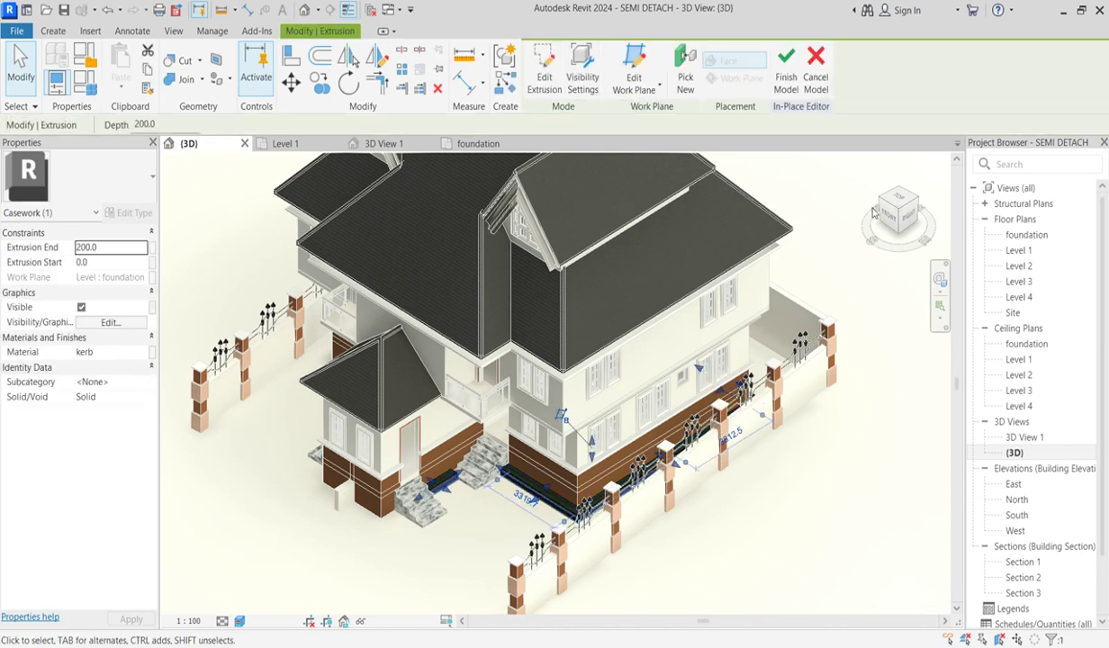
pyautogui.doubleClick(1018, 251)
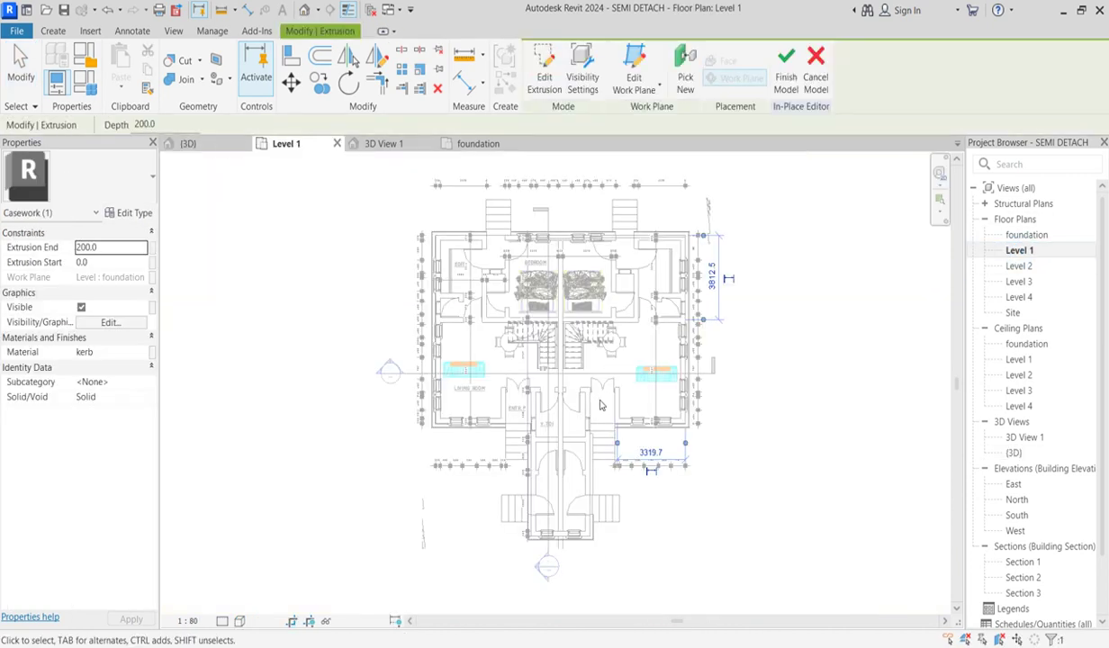
# Step: In the foundation plan, window-select both the kerb and grass extrusions
pyautogui.doubleClick(1026, 234)
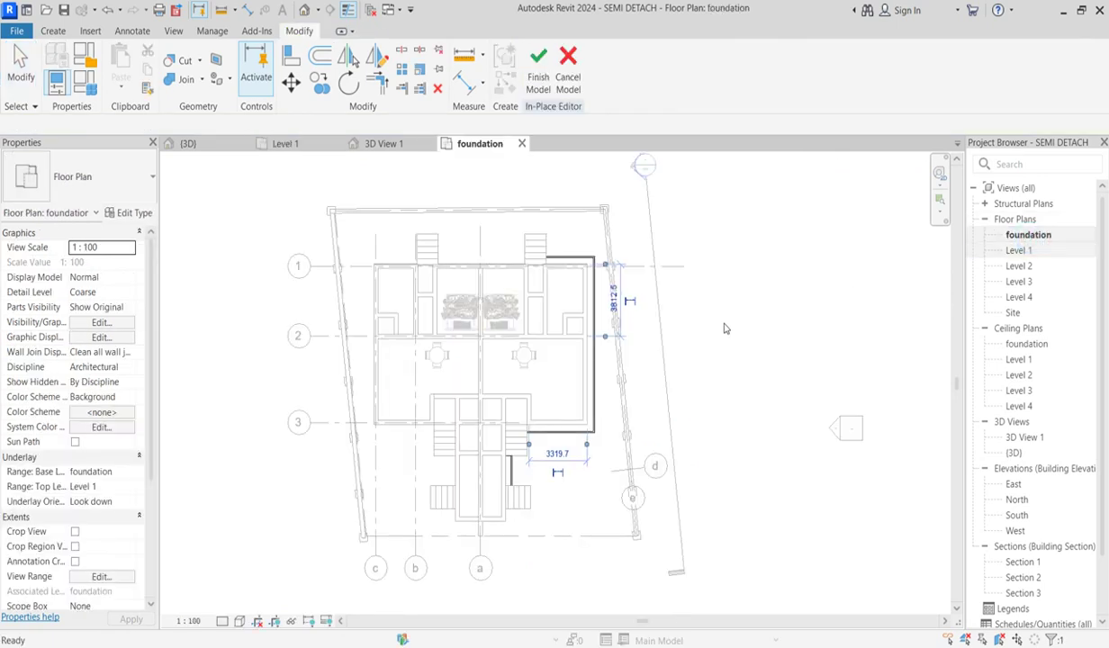
pyautogui.click(594, 307)
pyautogui.moveTo(508, 231); pyautogui.dragTo(630, 538)
pyautogui.moveTo(457, 236); pyautogui.dragTo(644, 590)
# Step: Mirror them across grid a onto the left unit and finish the in-place model
pyautogui.click(376, 57)
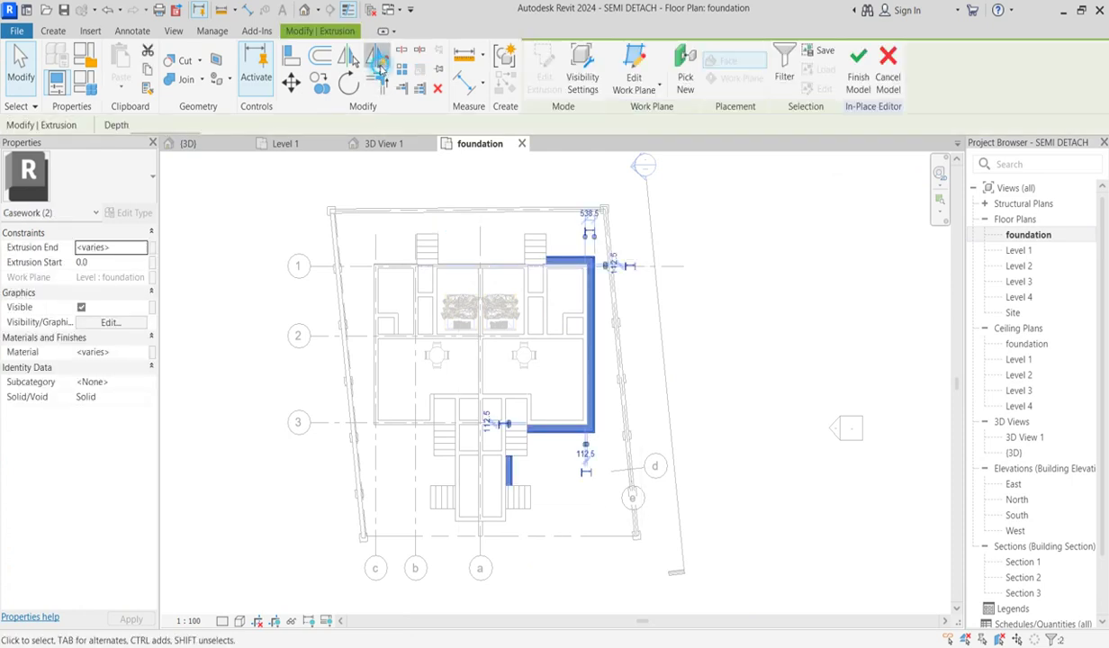
pyautogui.click(480, 227)
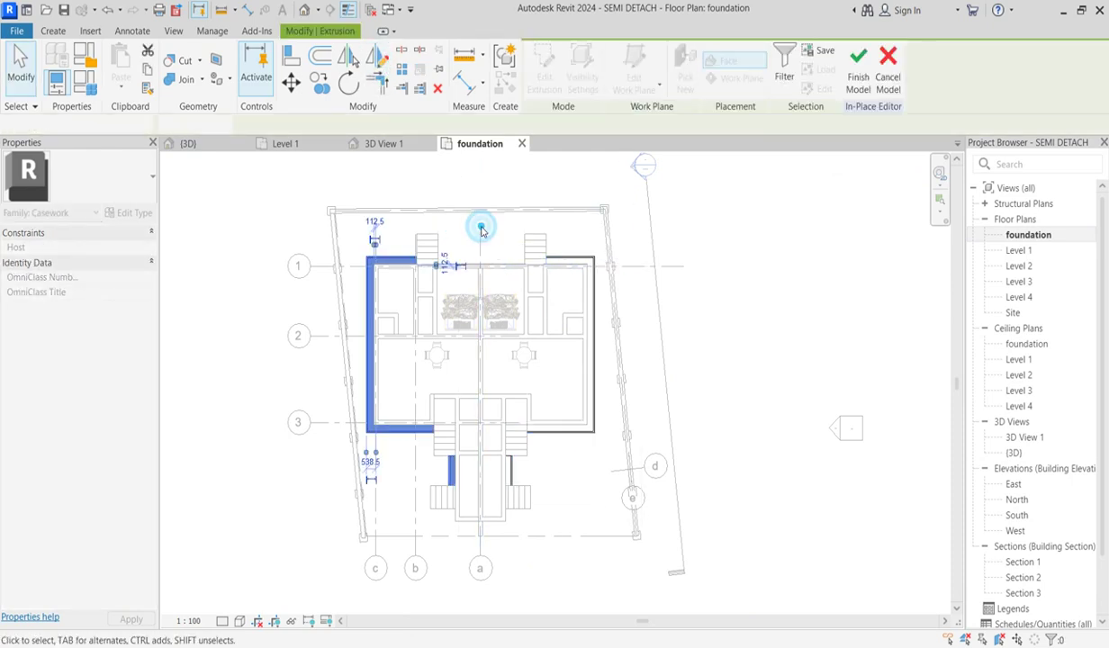
pyautogui.click(575, 500)
pyautogui.scroll(-2, 551, 448)
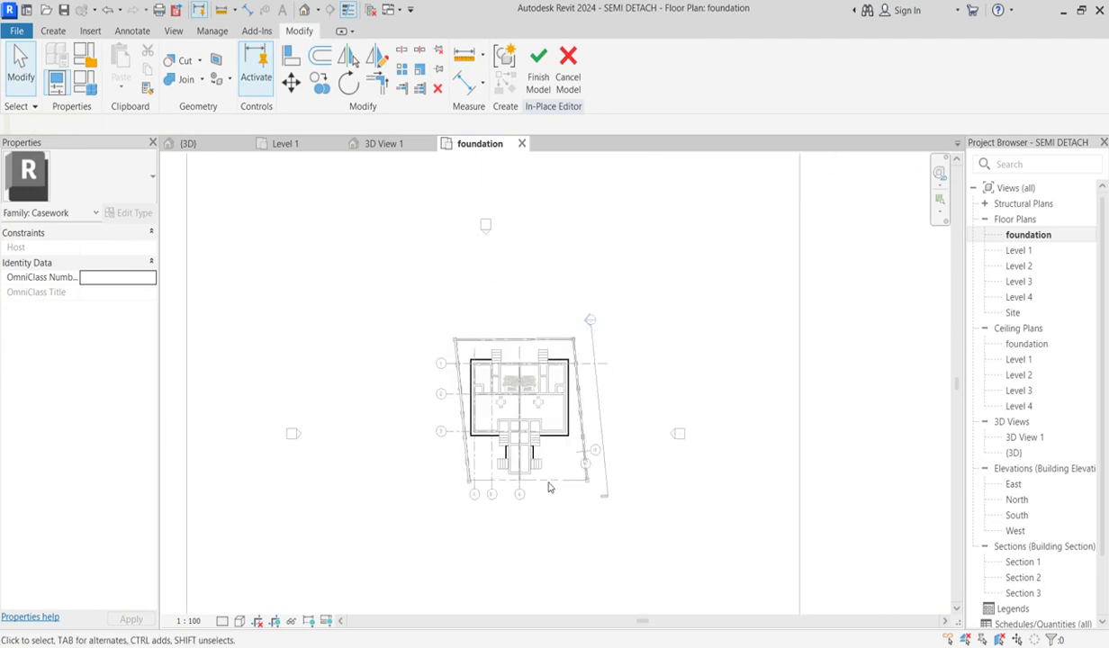
pyautogui.scroll(3, 548, 523)
pyautogui.click(538, 68)
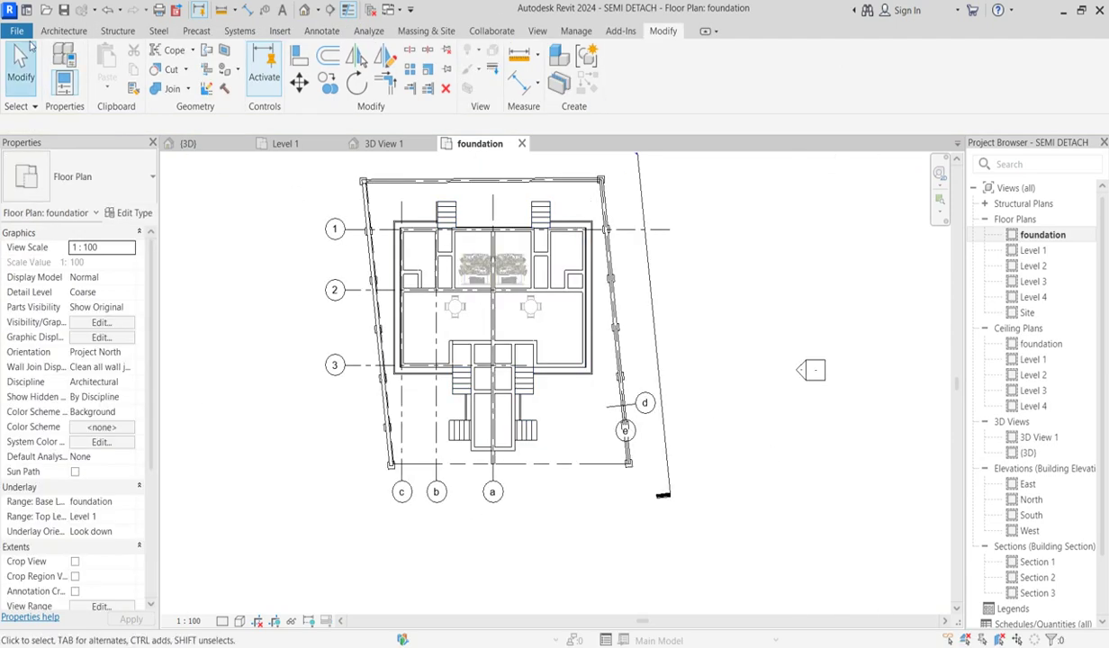
# Step: Start the Massing & Site Site Component tool and cancel the default date palm placement
pyautogui.click(69, 33)
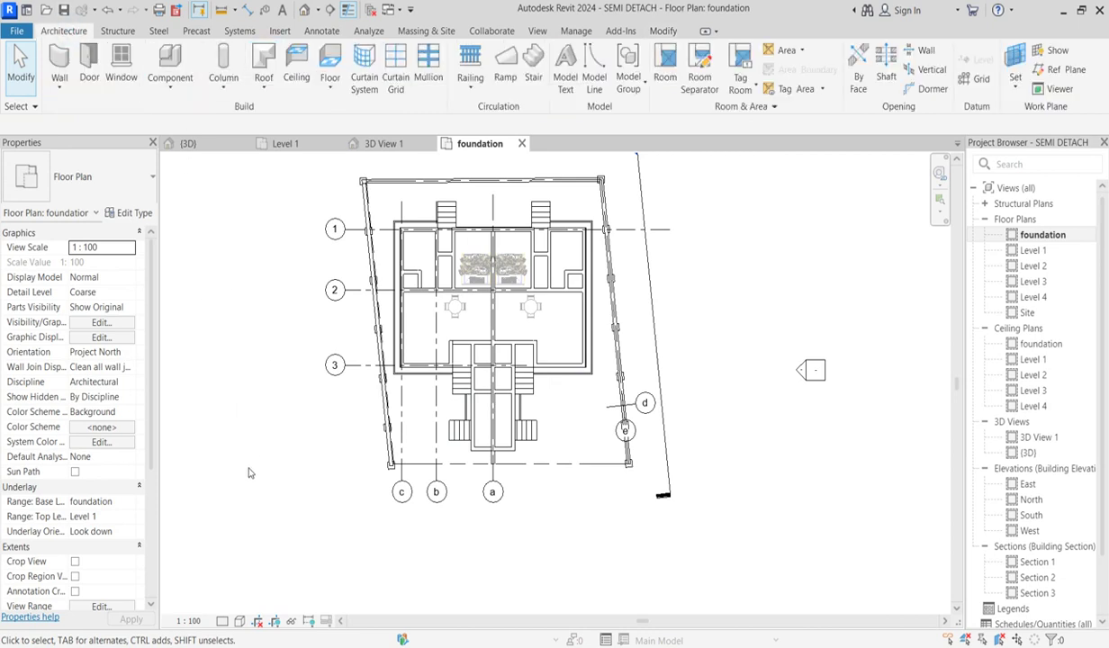
pyautogui.click(176, 56)
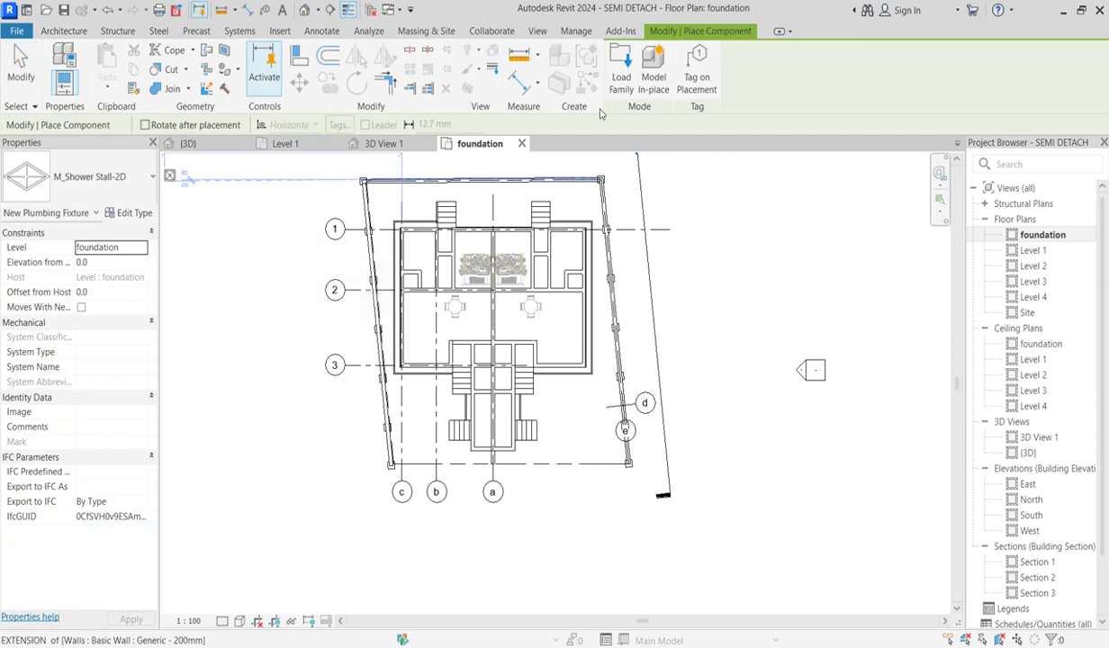
pyautogui.click(438, 31)
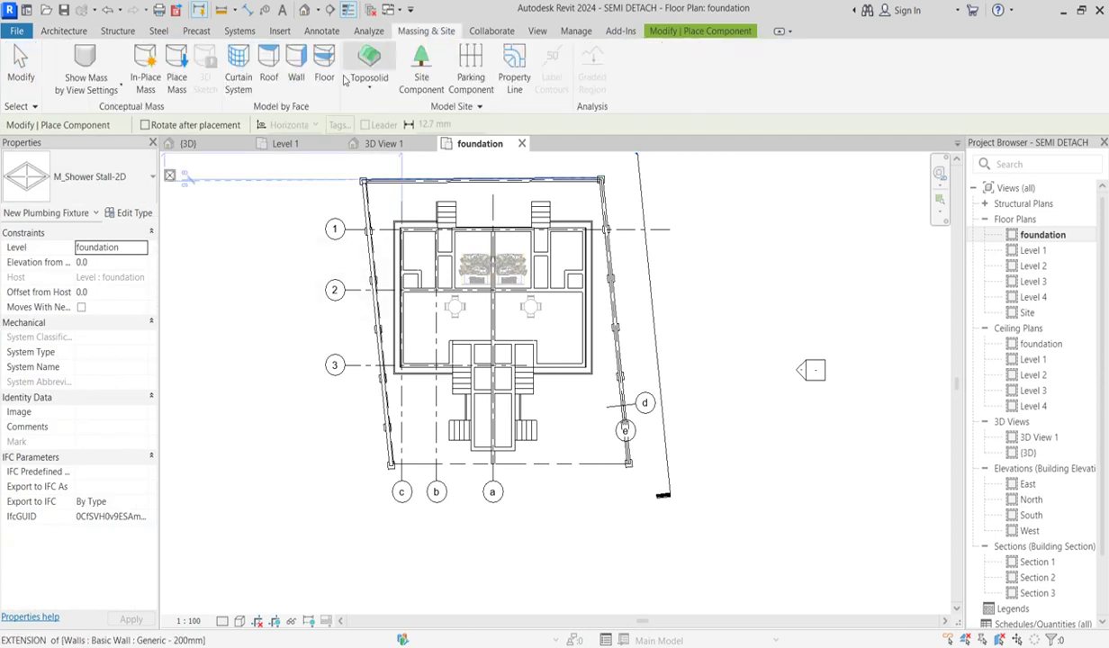
pyautogui.click(421, 81)
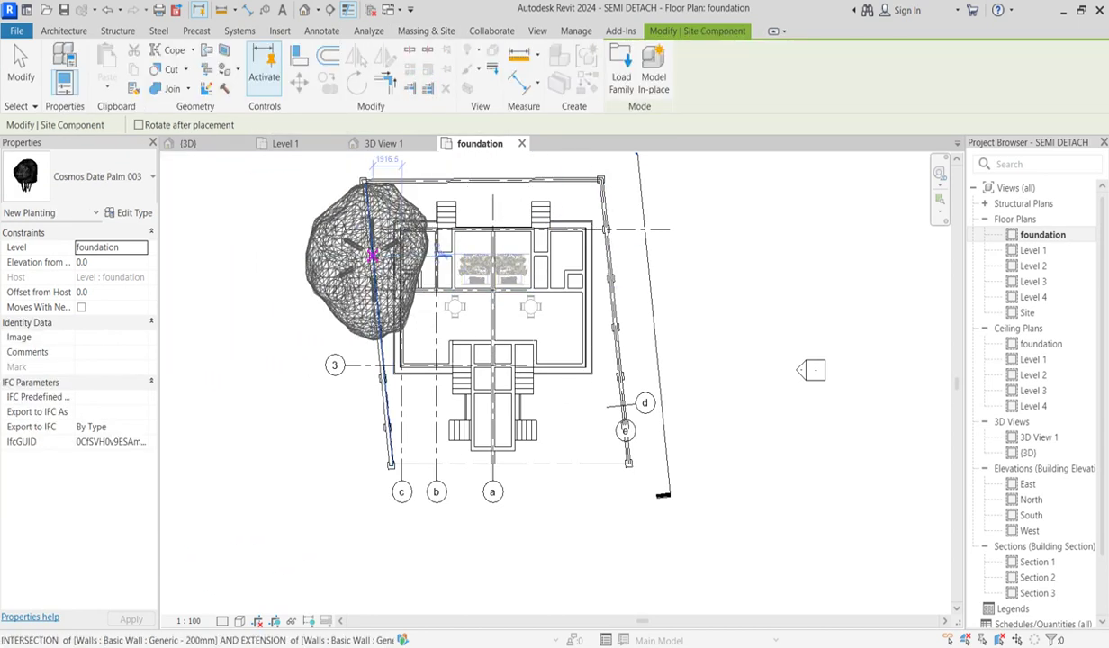
pyautogui.press('Escape')
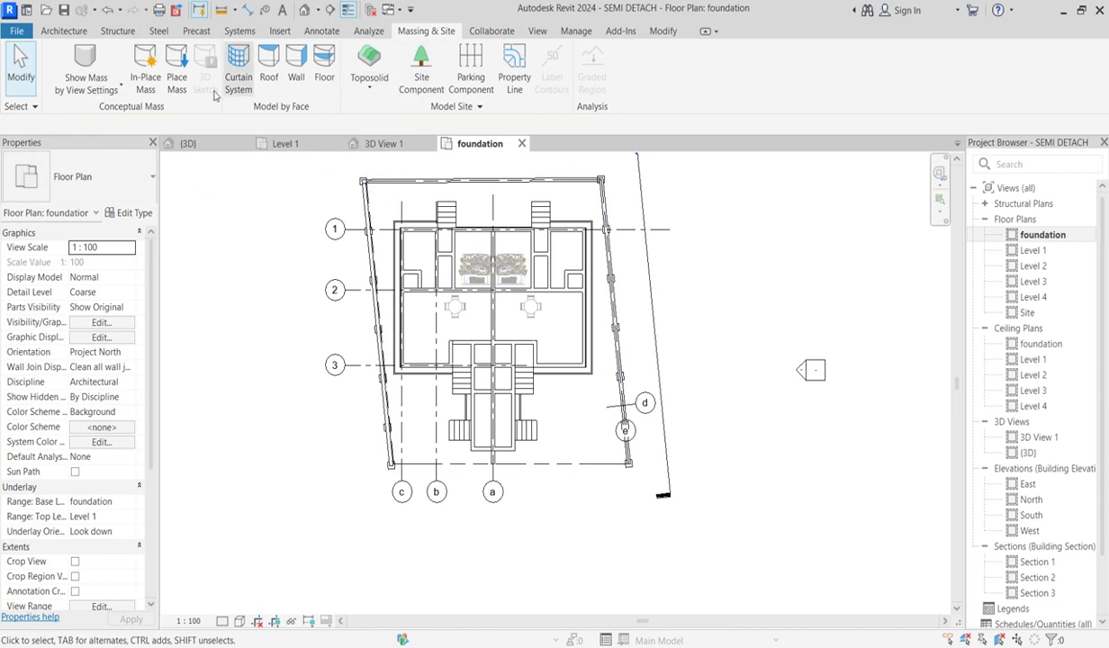
# Step: Restart Site Component and choose M_RPC Tree - Deciduous: American Beech - 6.0 Meters
pyautogui.click(421, 79)
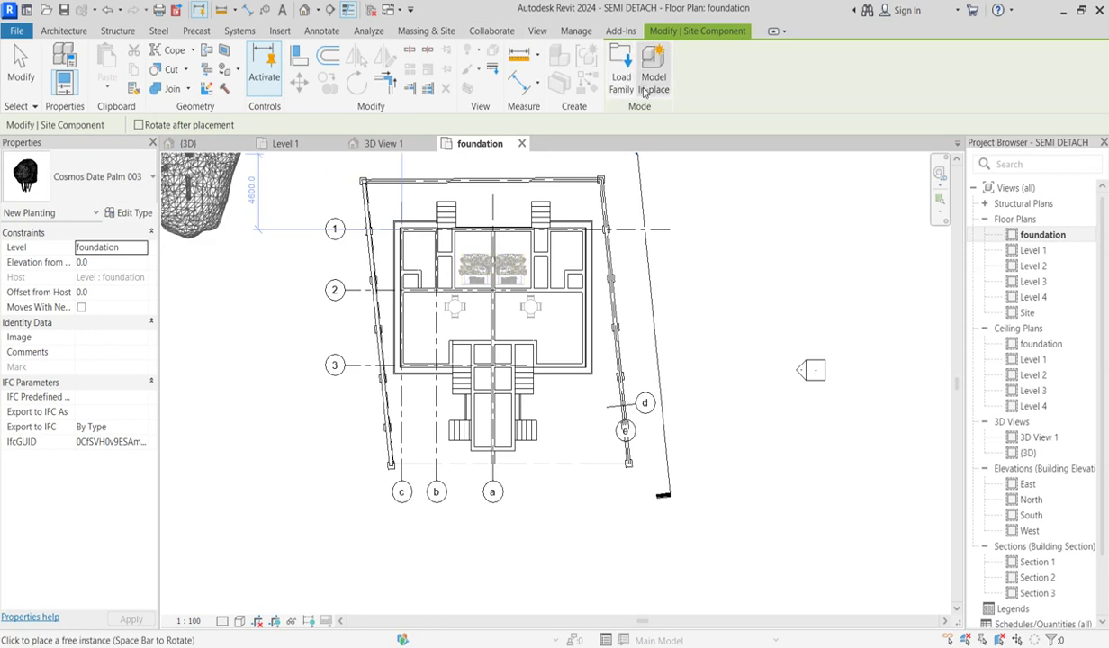
pyautogui.click(133, 175)
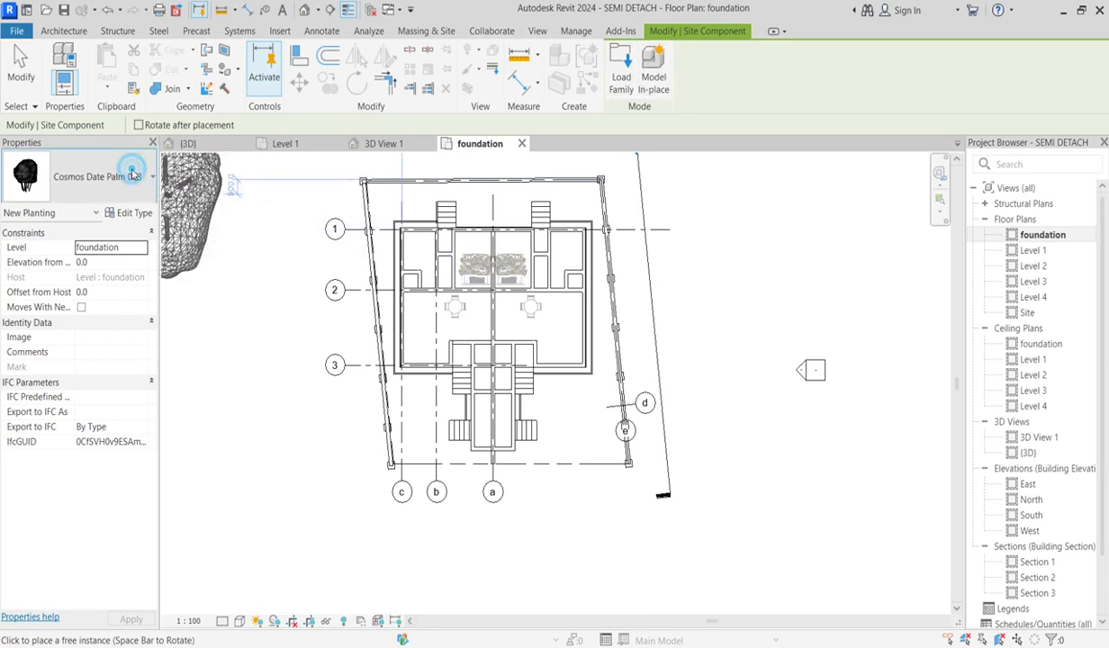
pyautogui.moveTo(212, 334); pyautogui.dragTo(212, 450)
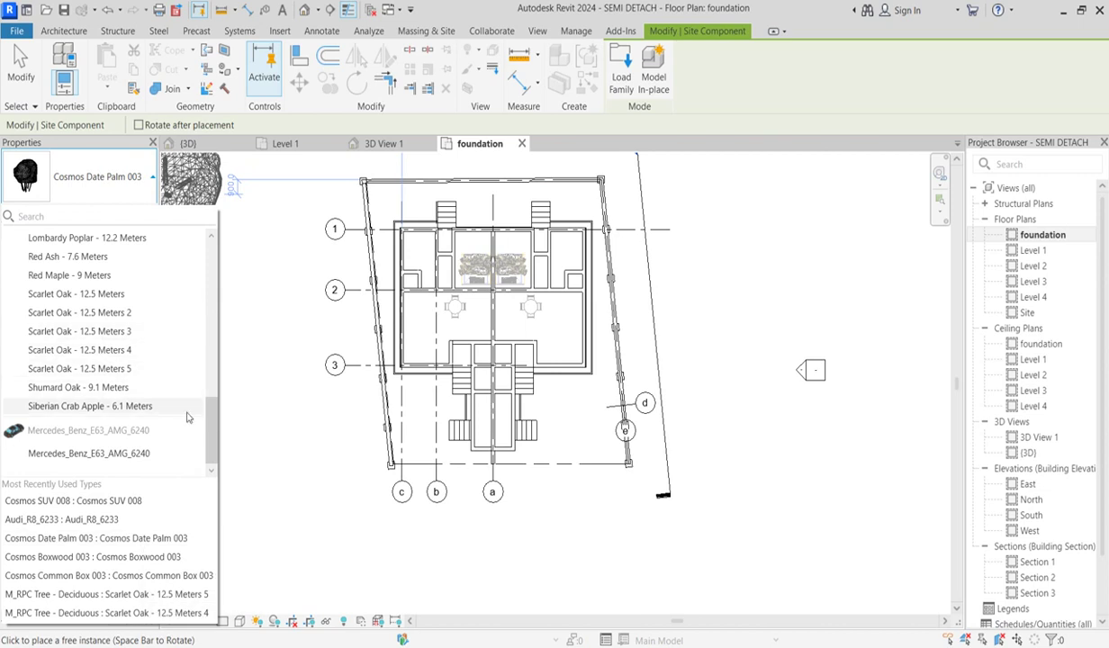
pyautogui.moveTo(215, 420); pyautogui.dragTo(215, 327)
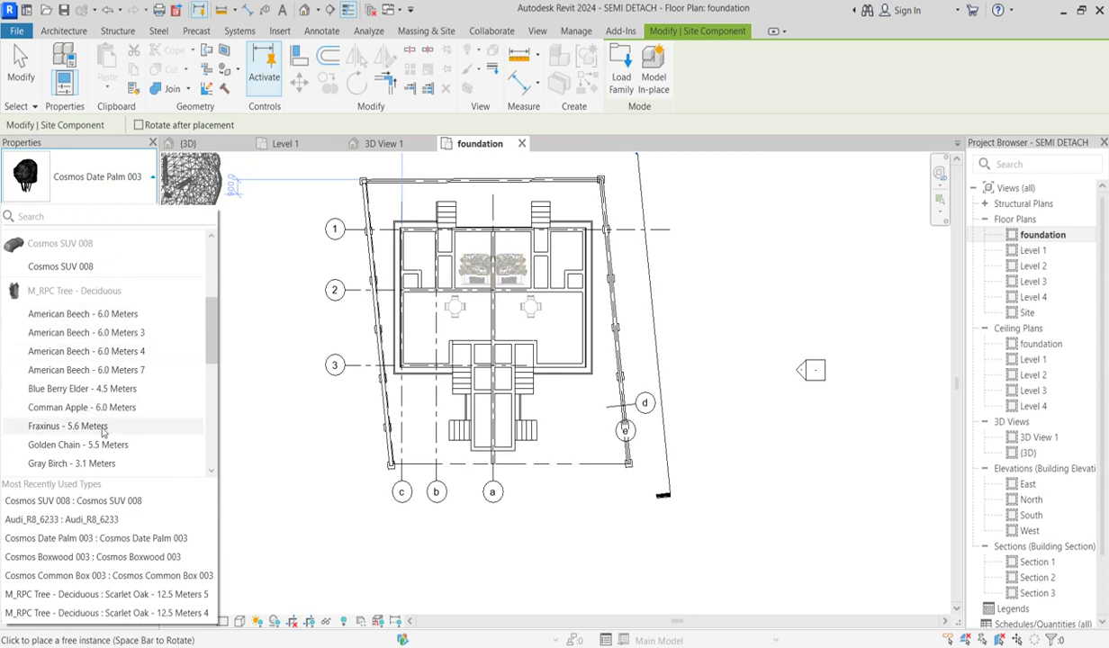
pyautogui.click(99, 314)
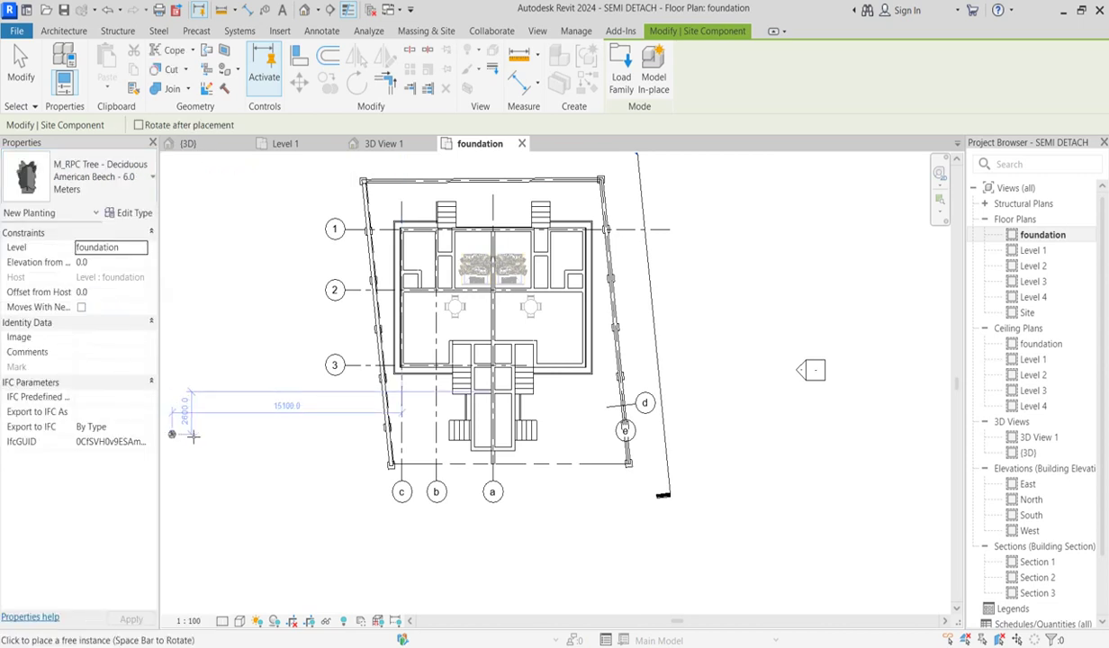
# Step: Set the American Beech type's render appearance to Jungle Flame from Shrubs [General]
pyautogui.click(133, 213)
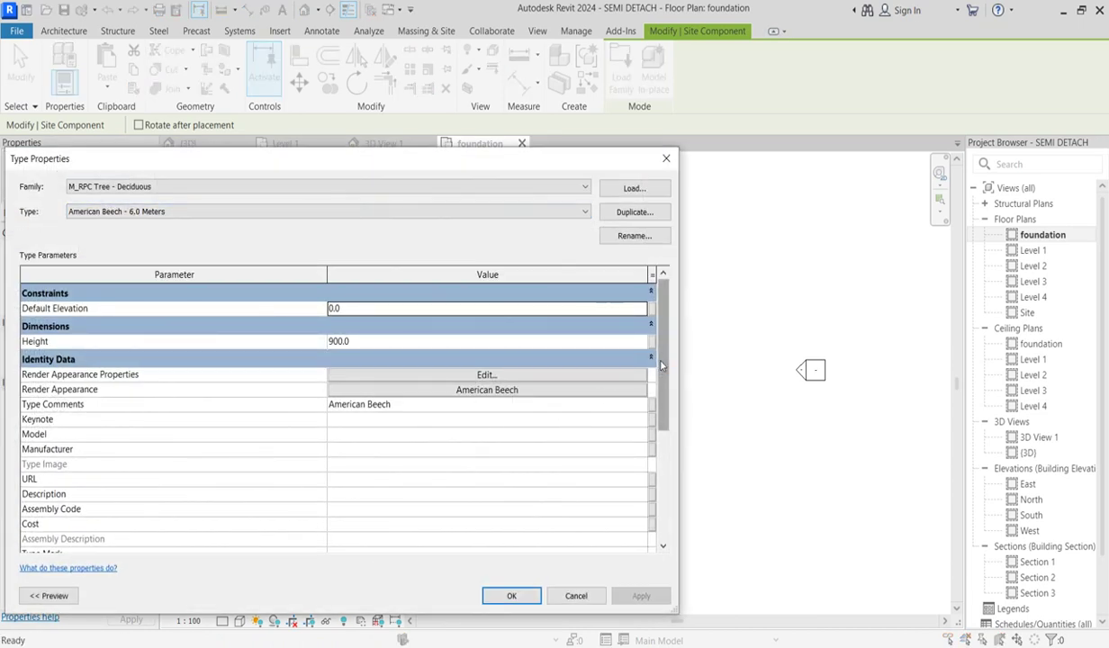
pyautogui.scroll(-2, 660, 363)
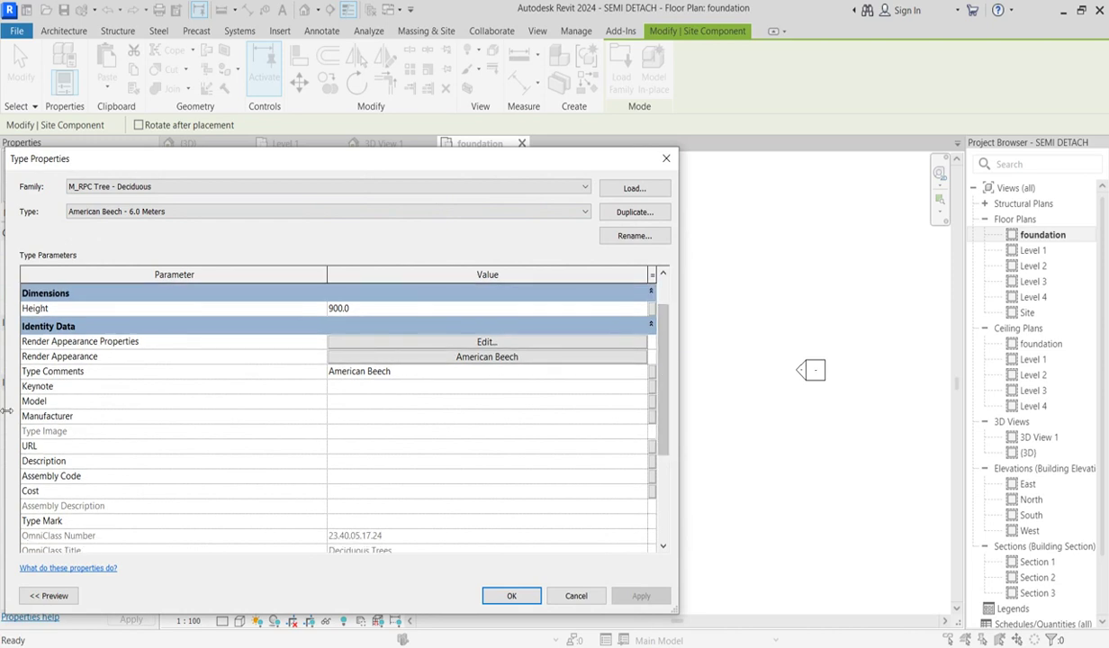
pyautogui.click(489, 344)
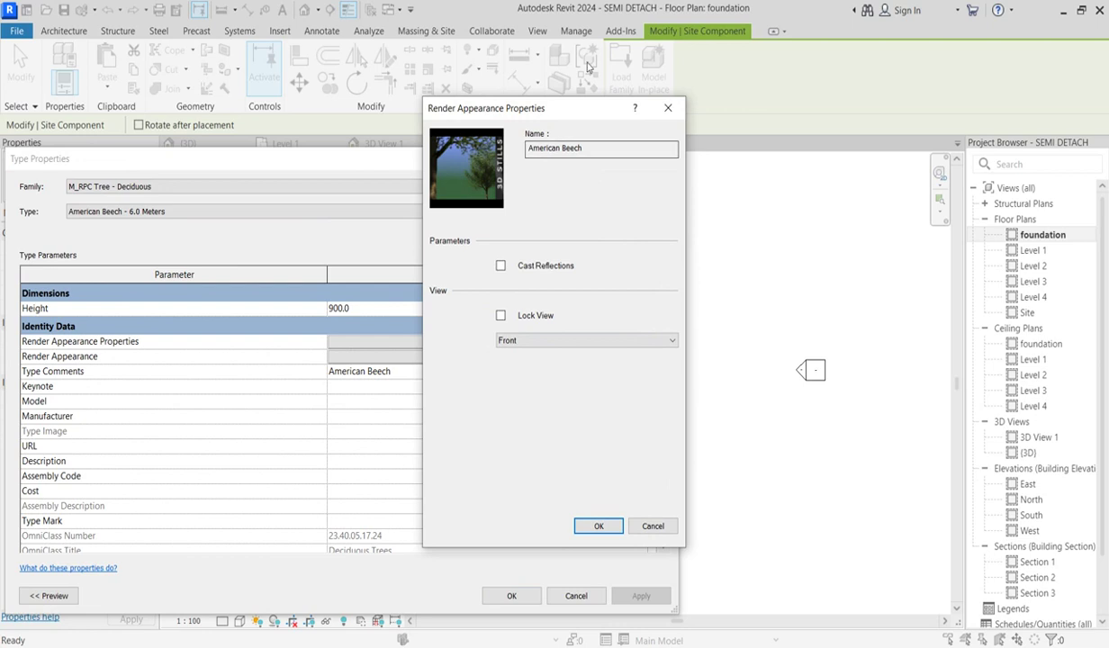
pyautogui.click(668, 107)
pyautogui.click(487, 359)
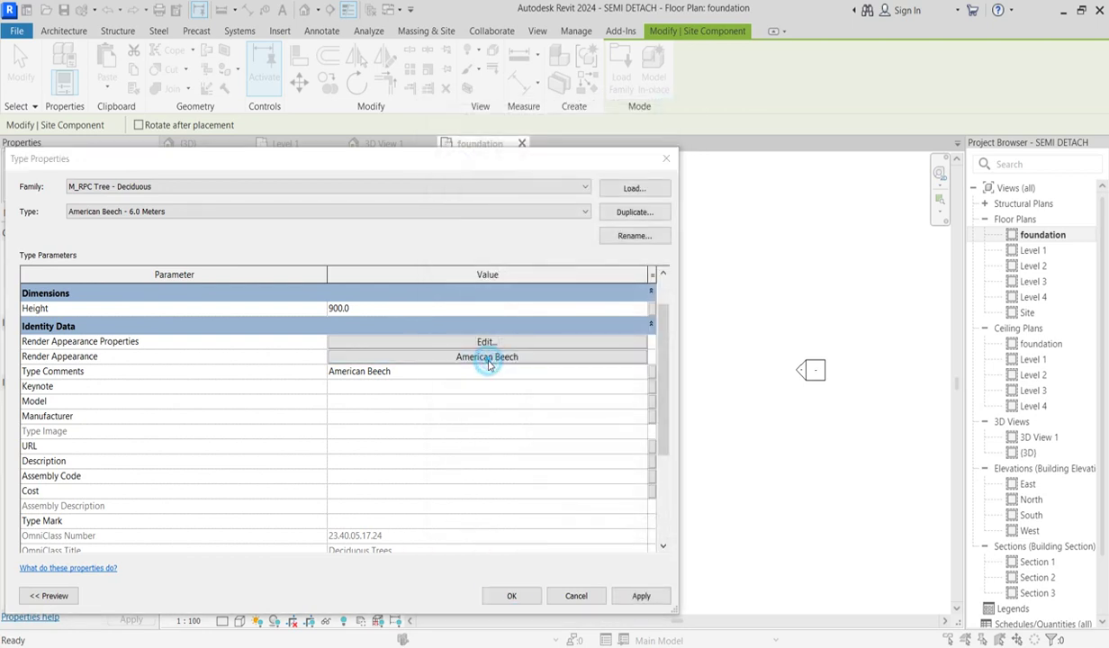
pyautogui.click(559, 167)
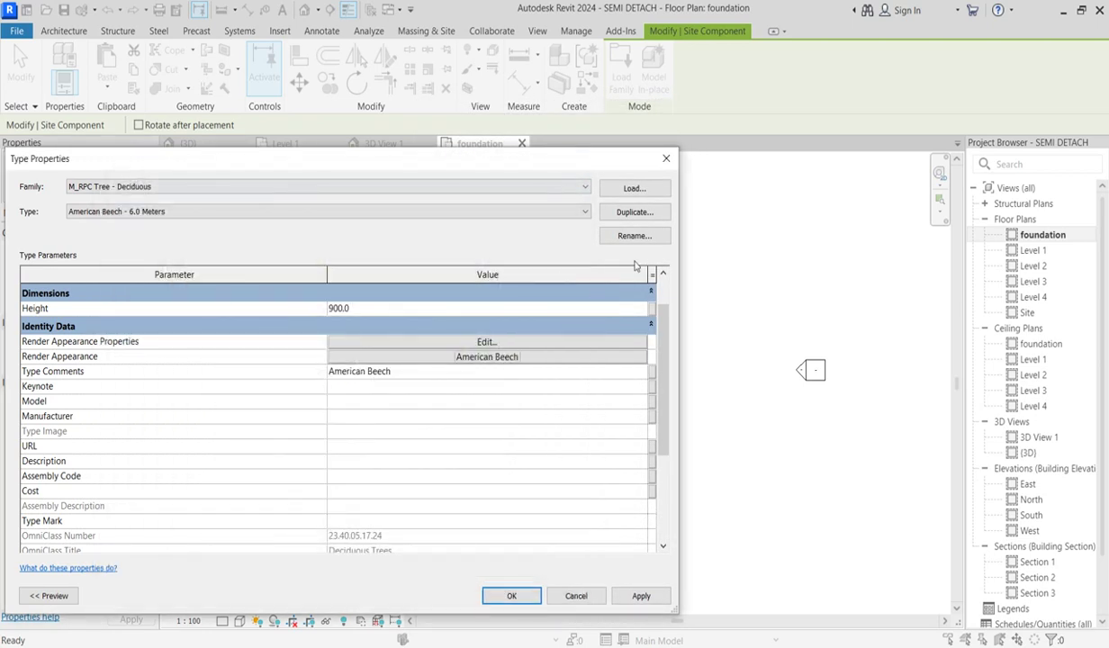
pyautogui.click(620, 359)
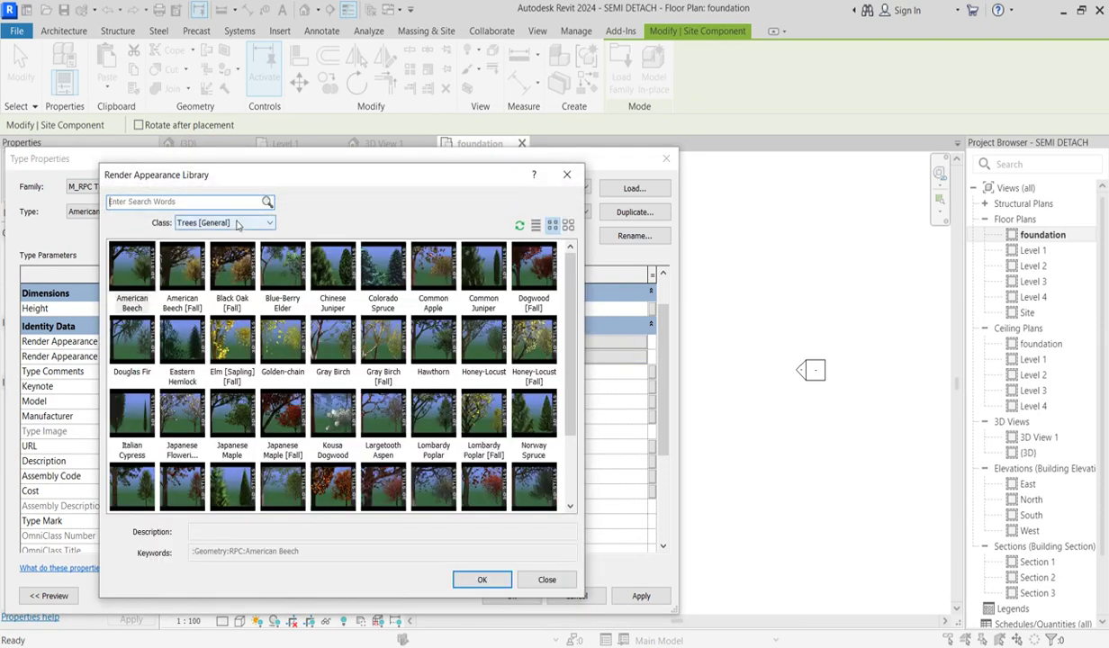
pyautogui.click(267, 223)
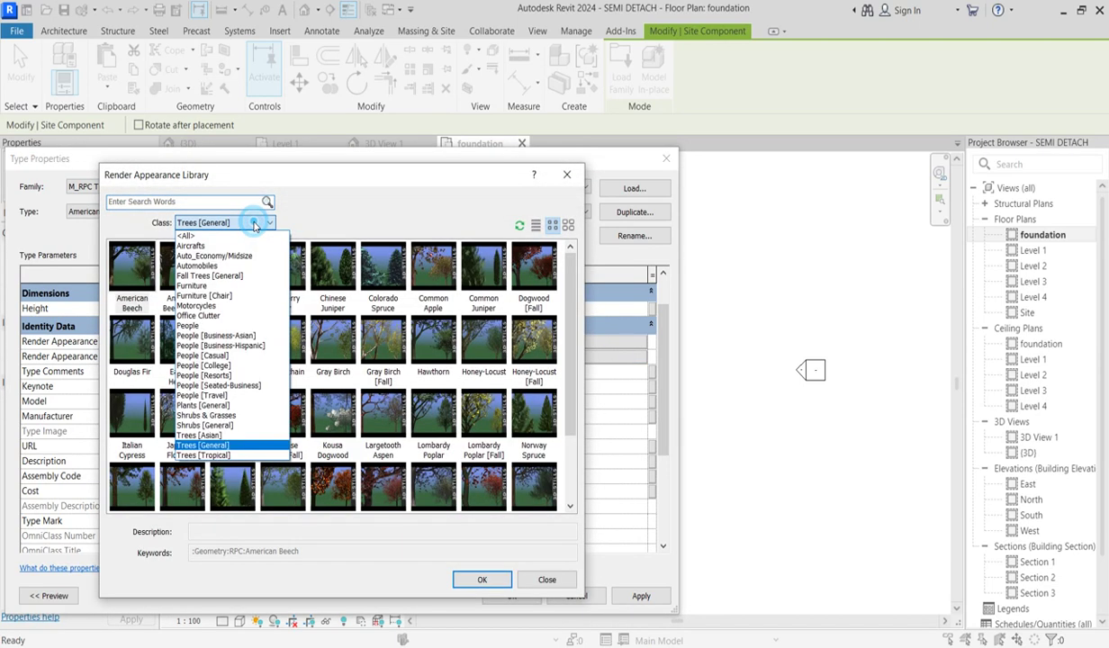
pyautogui.click(230, 426)
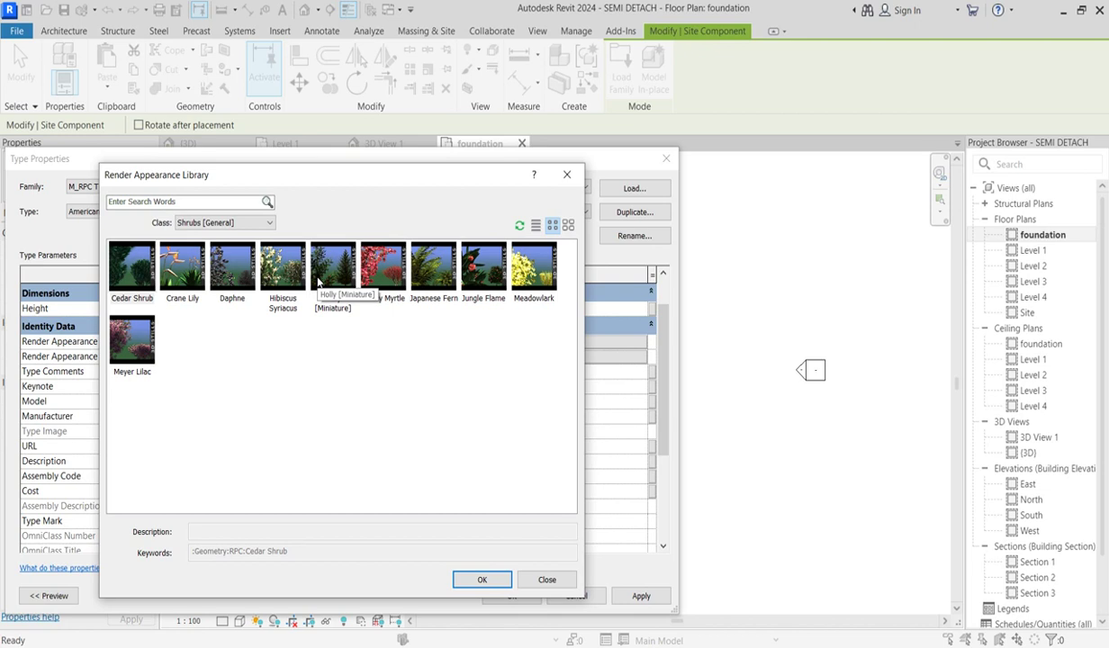
pyautogui.doubleClick(476, 267)
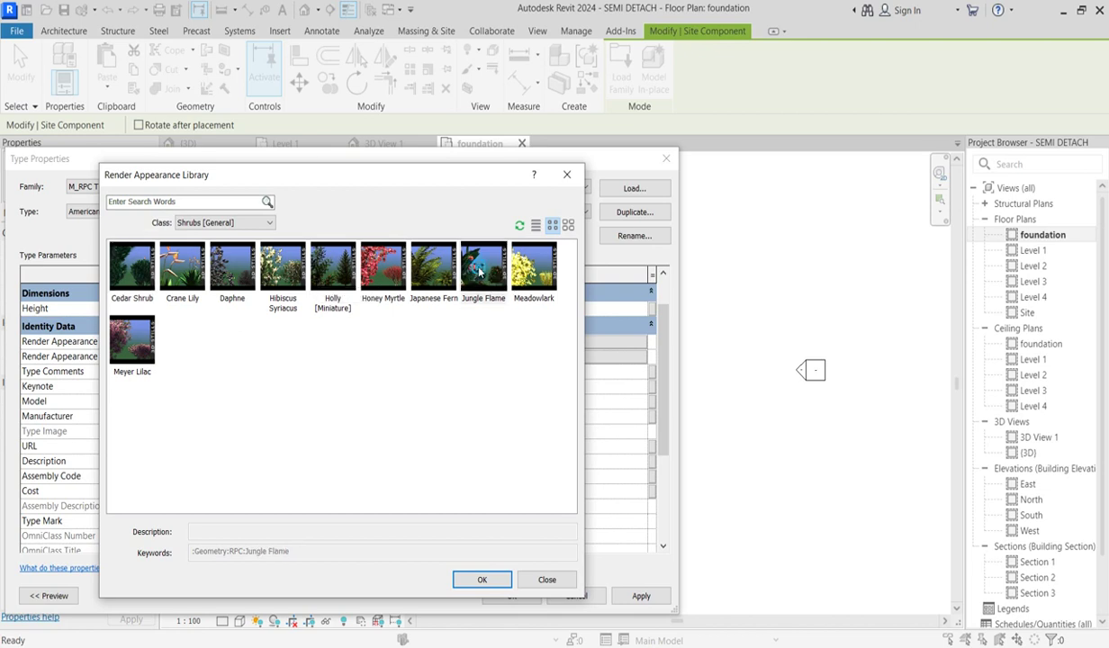
pyautogui.click(512, 596)
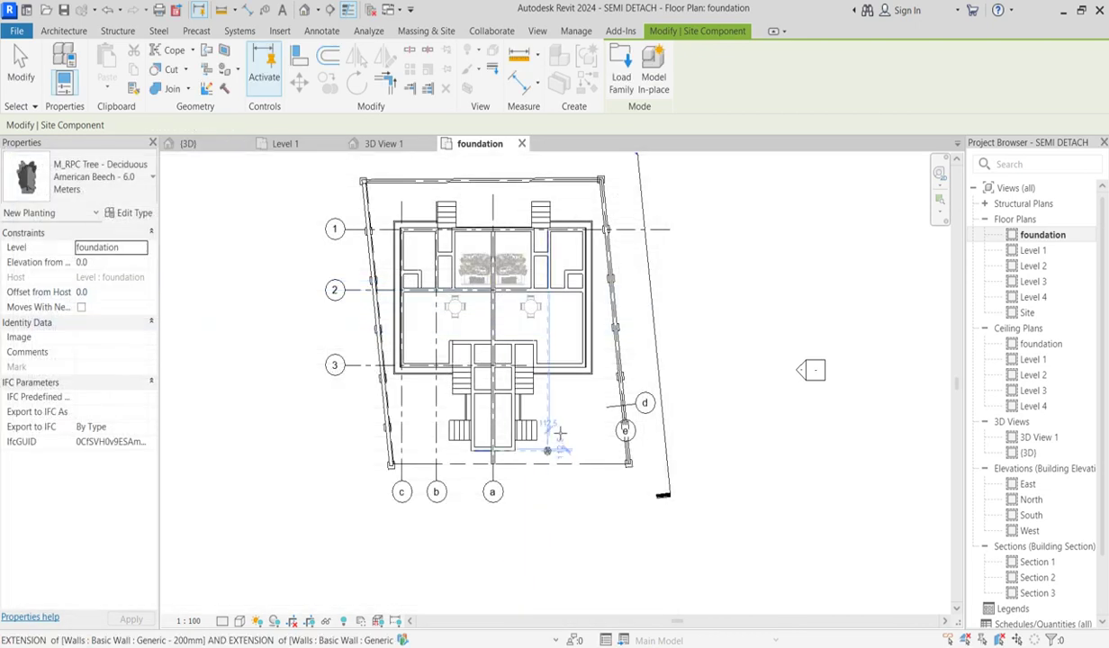
# Step: Change the American Beech planting type's height to 1200
pyautogui.click(134, 212)
pyautogui.click(371, 341)
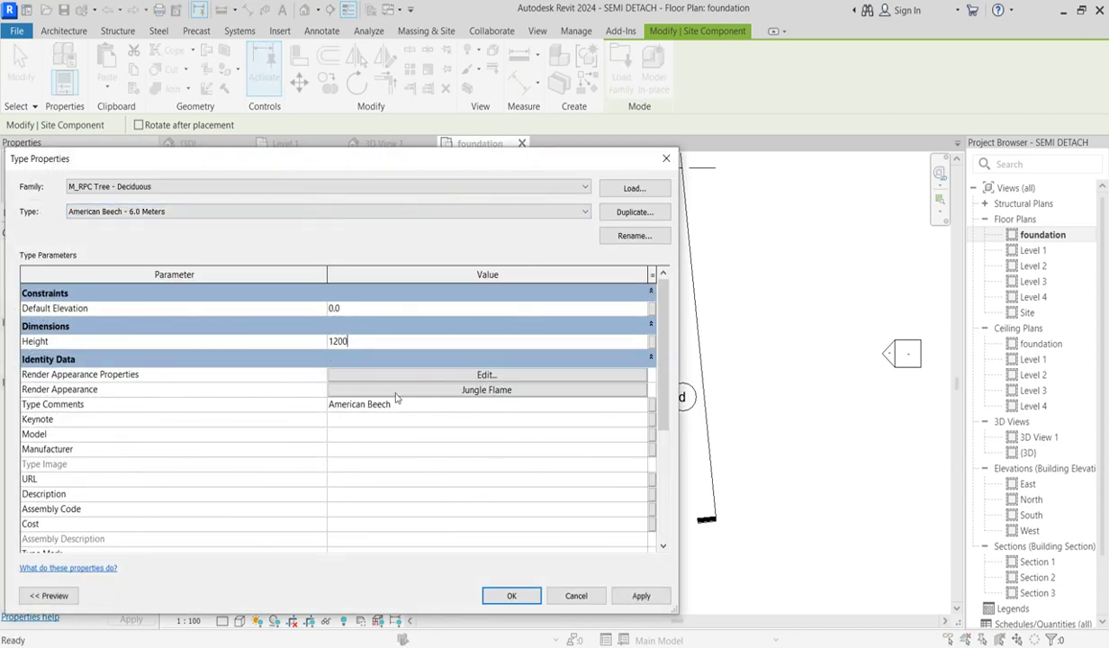
pyautogui.click(511, 596)
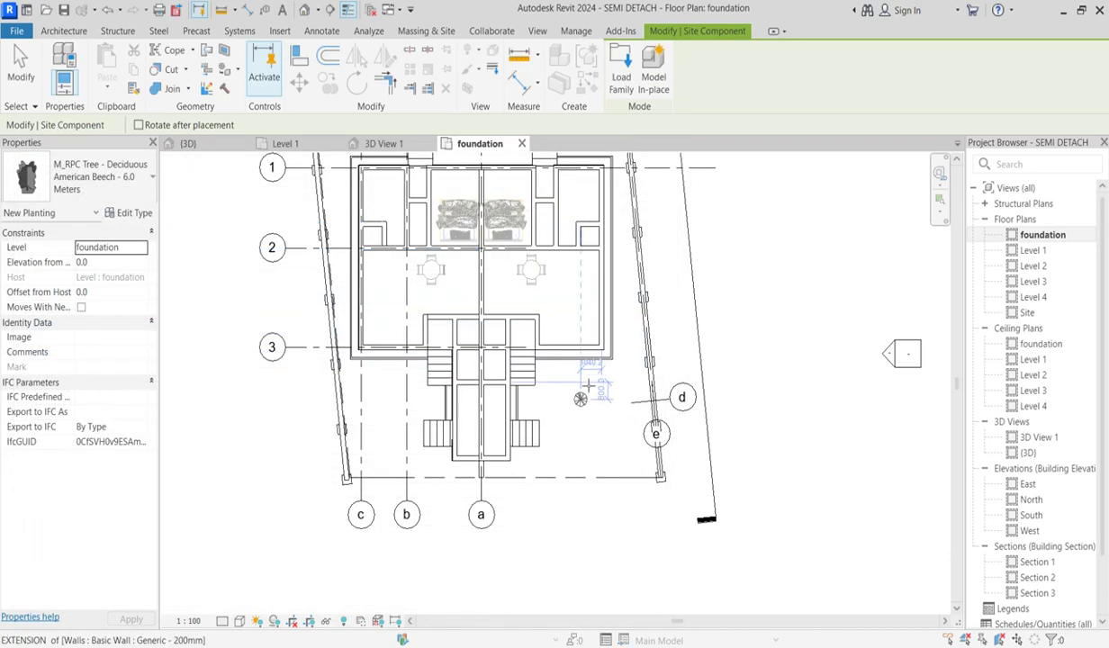
# Step: Place five American Beech shrubs along the front wall and up the right-hand foundation wall
pyautogui.scroll(5, 582, 365)
pyautogui.scroll(1, 592, 389)
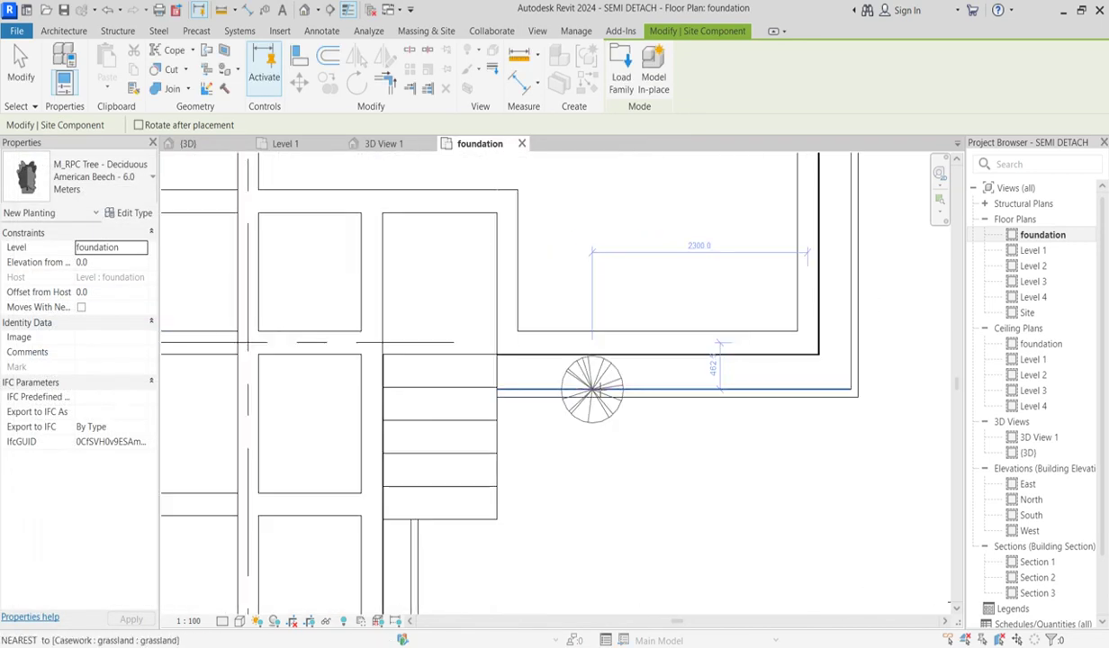
pyautogui.click(592, 389)
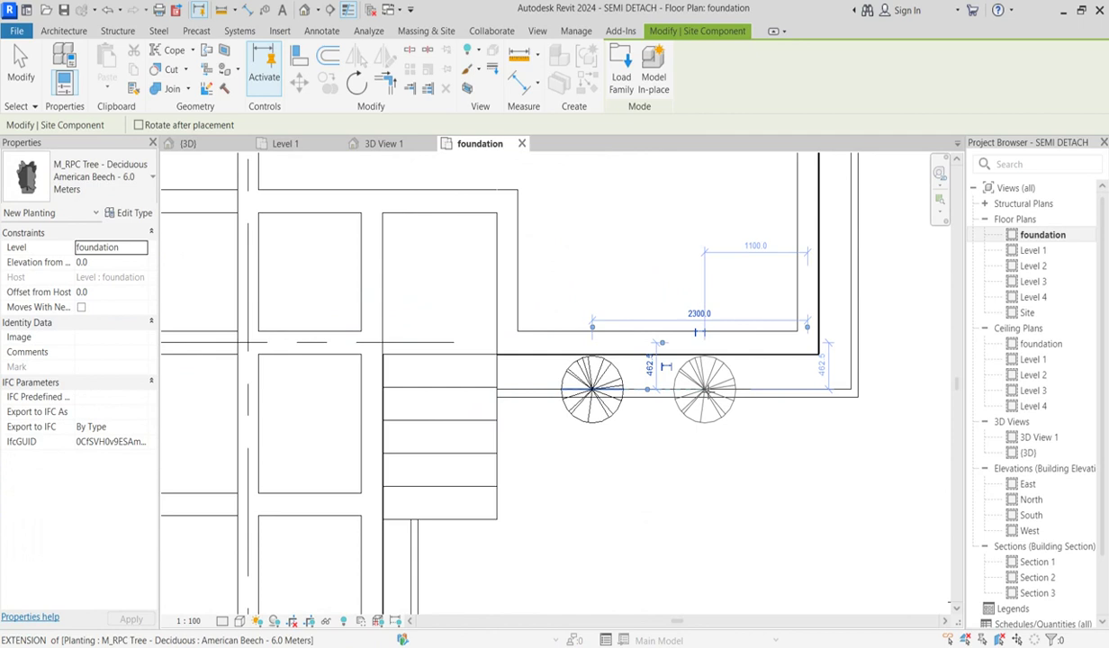
pyautogui.click(704, 389)
pyautogui.scroll(-3, 628, 417)
pyautogui.scroll(3, 702, 325)
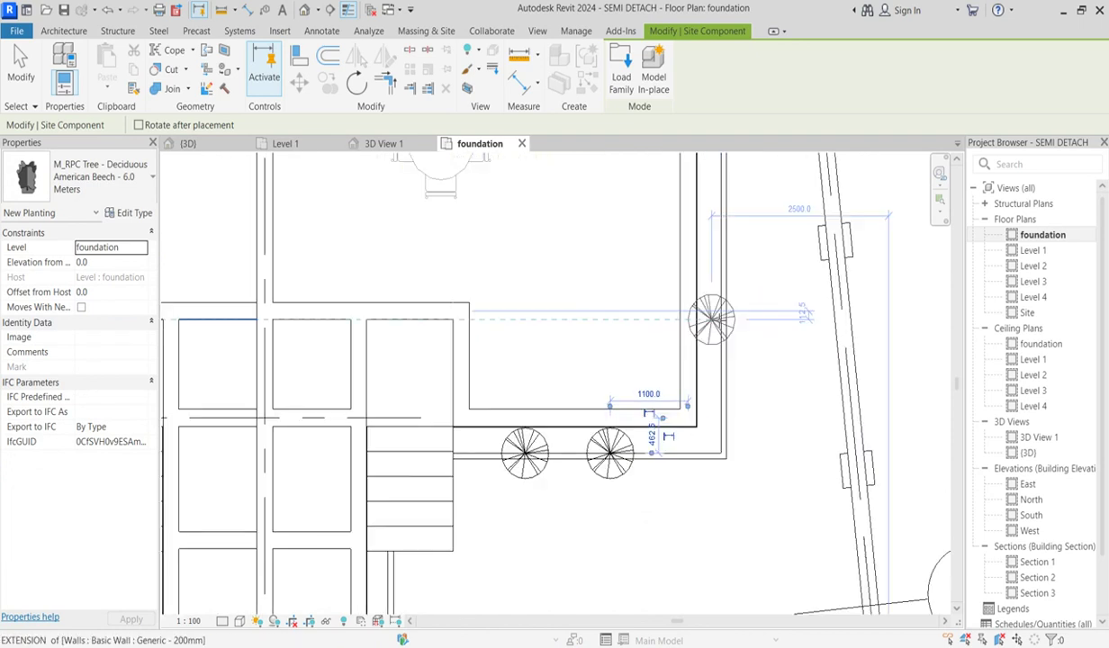
pyautogui.click(726, 302)
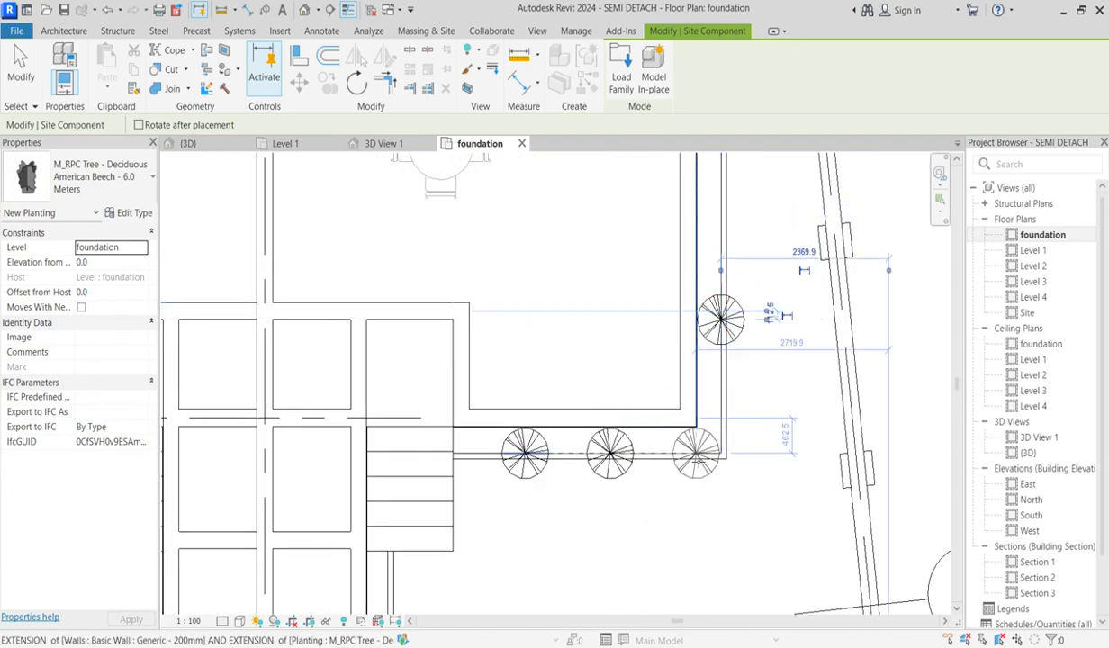
pyautogui.scroll(-3, 711, 306)
pyautogui.click(706, 293)
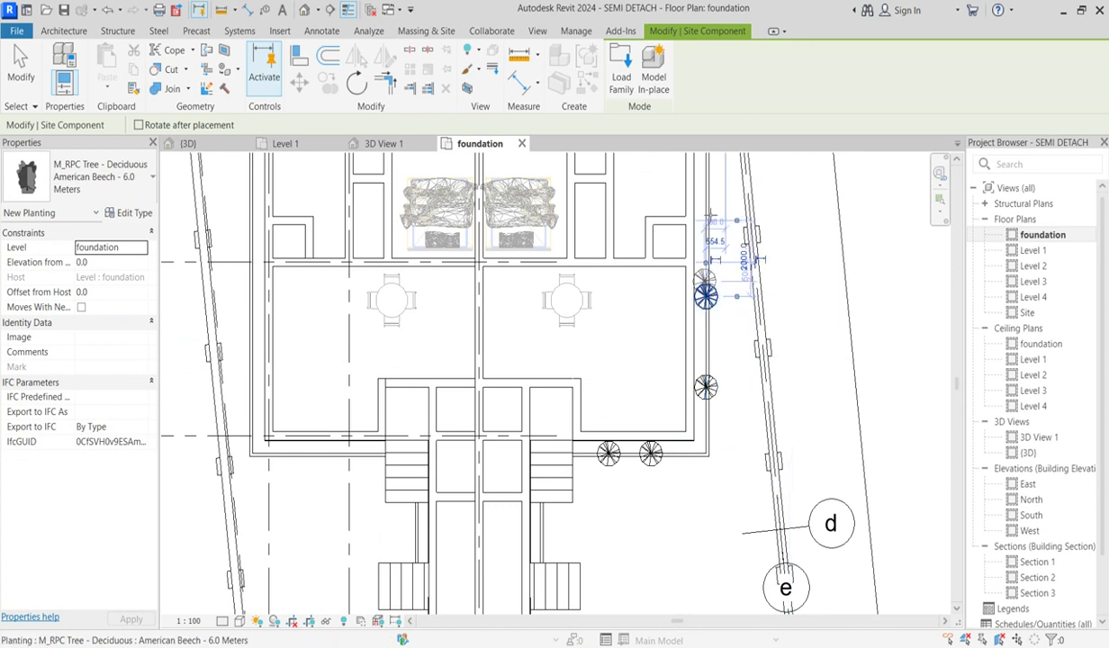
pyautogui.scroll(-3, 690, 446)
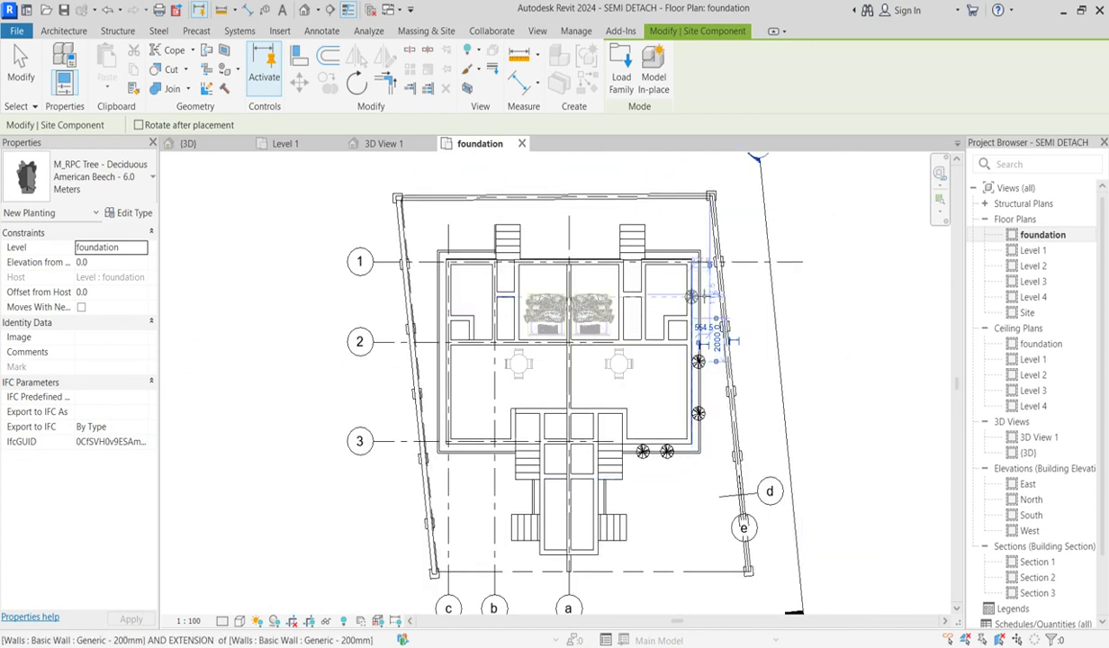
pyautogui.click(699, 342)
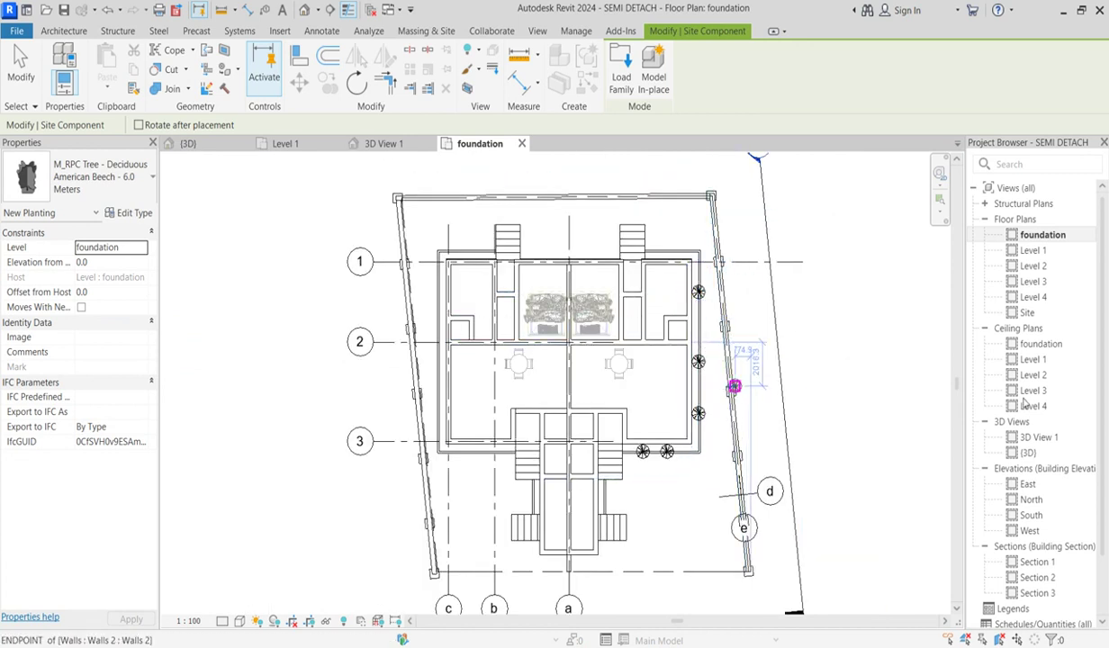
# Step: Inspect the shrubs in 3D View 1 and the default {3D} view, then open the South elevation
pyautogui.doubleClick(1031, 437)
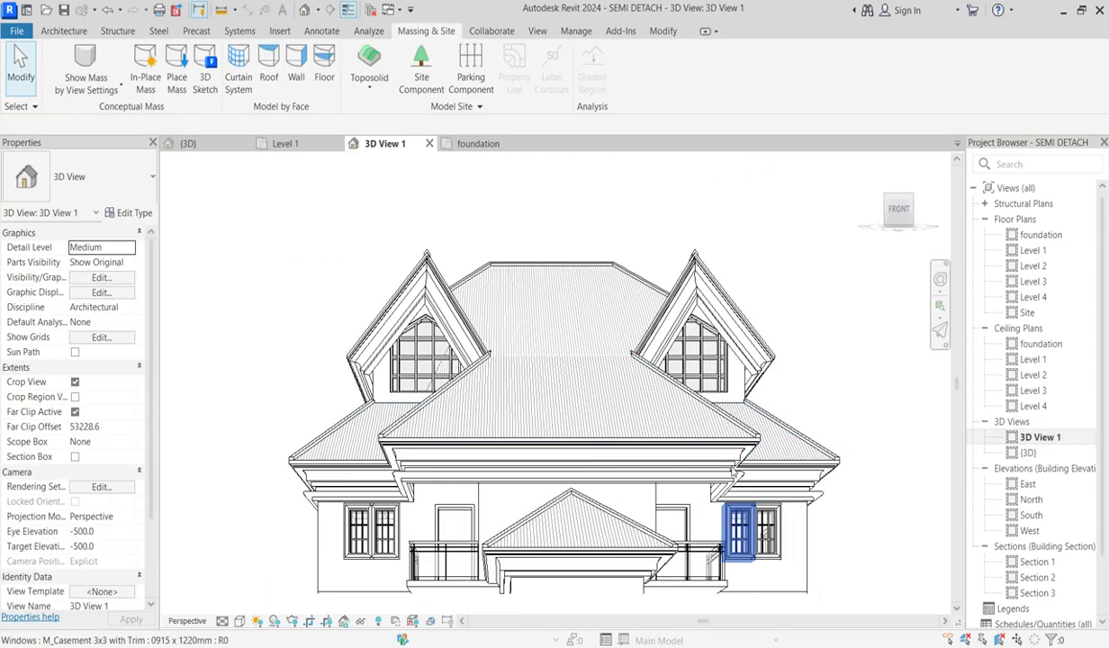
pyautogui.click(1029, 453)
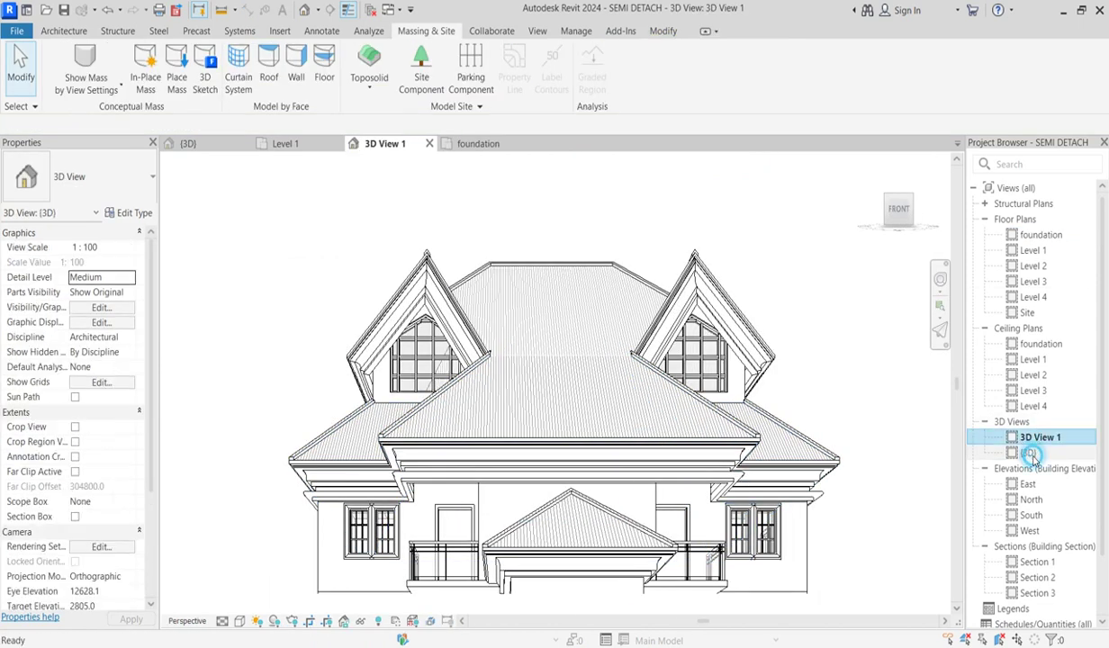
pyautogui.doubleClick(1031, 454)
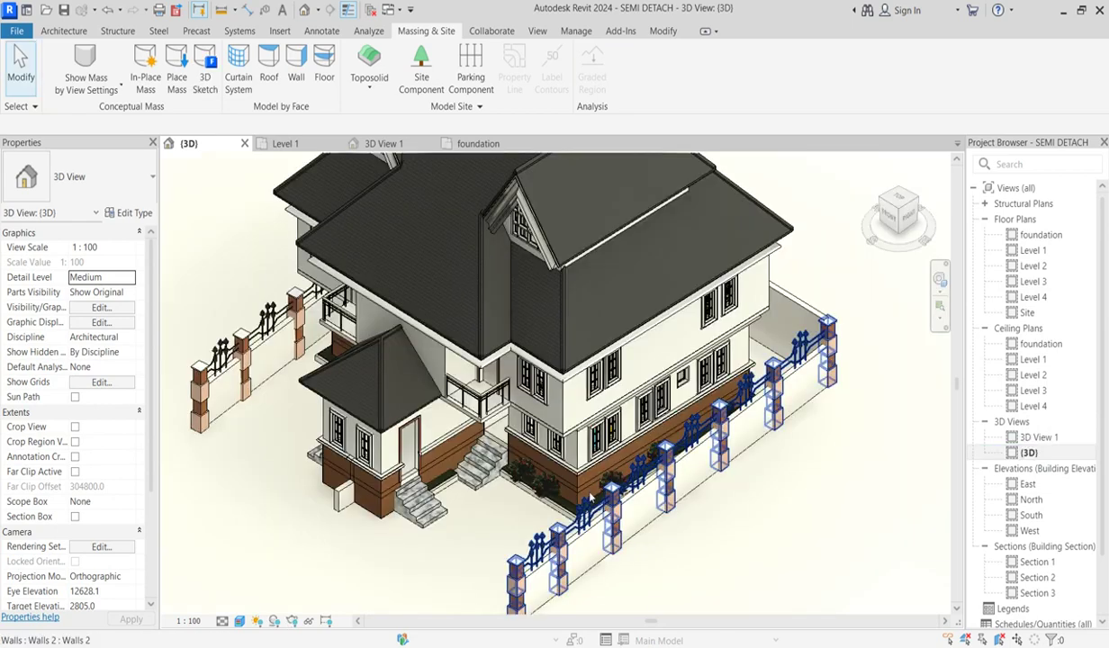
pyautogui.scroll(5, 501, 570)
pyautogui.scroll(2, 500, 570)
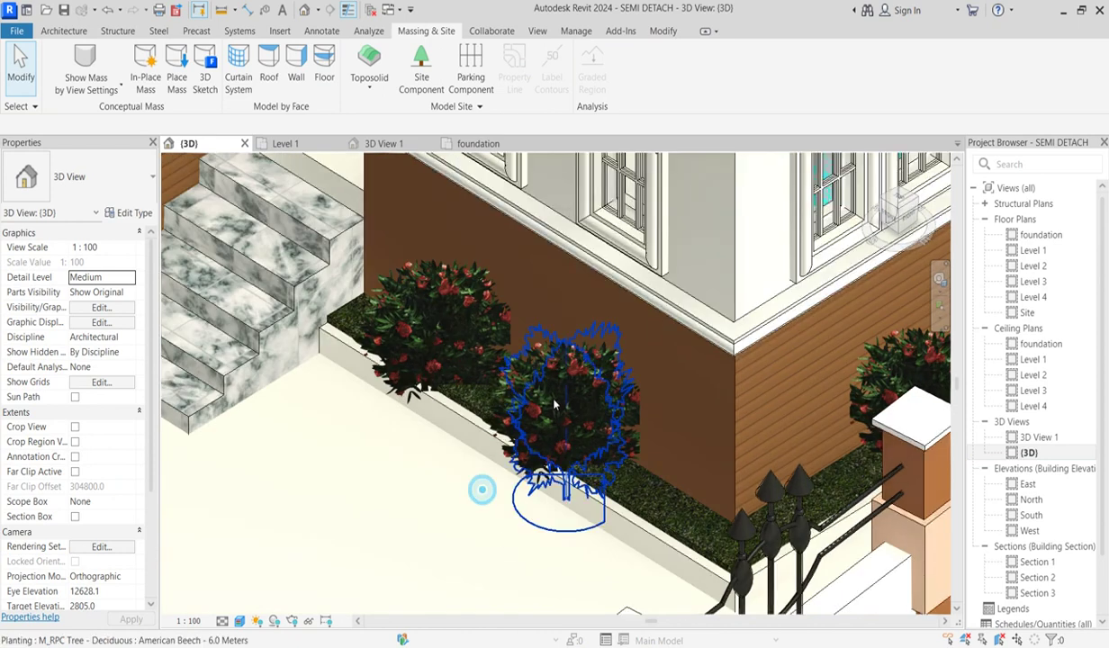
pyautogui.scroll(-5, 521, 441)
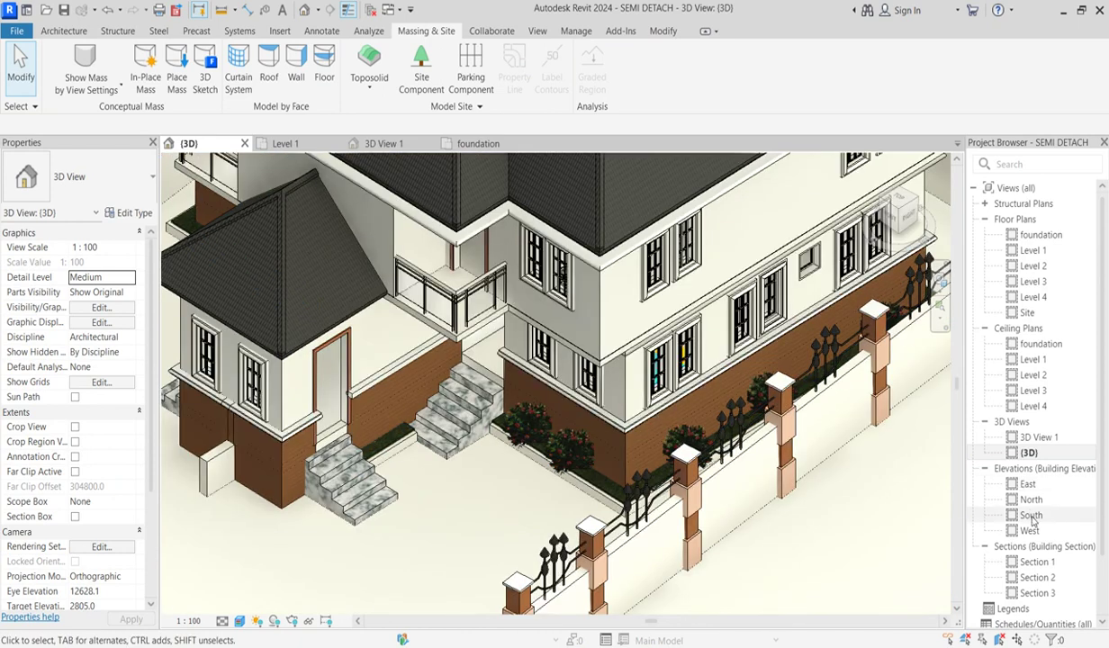
pyautogui.click(1029, 515)
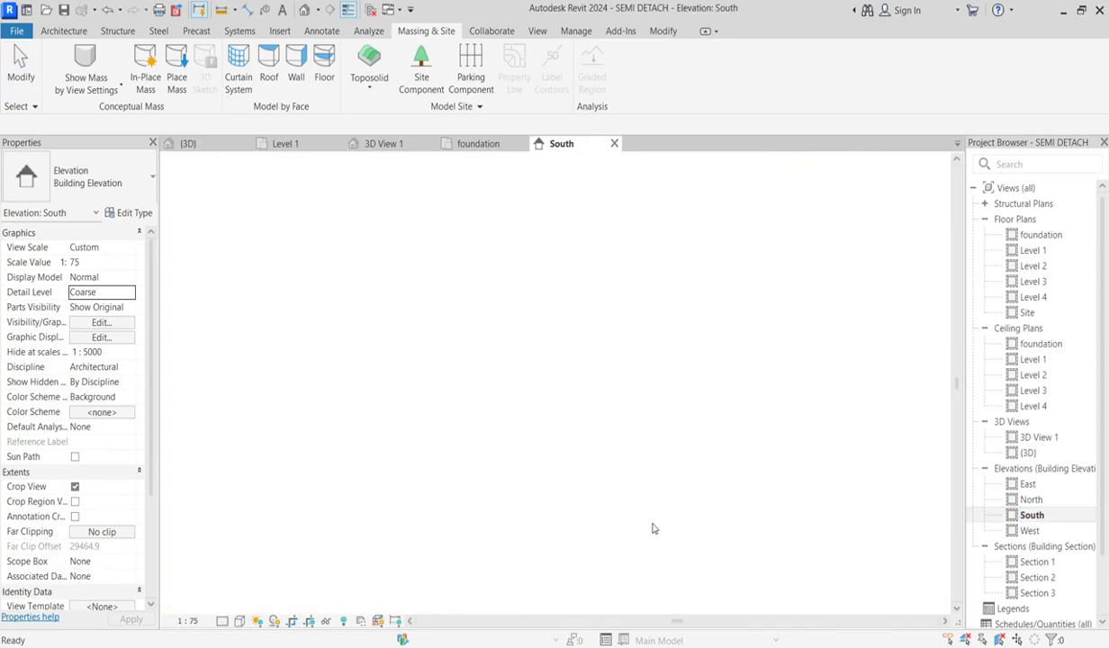
# Step: Switch the South elevation to Realistic visual style, zoom in, and select a front shrub
pyautogui.scroll(-2, 639, 541)
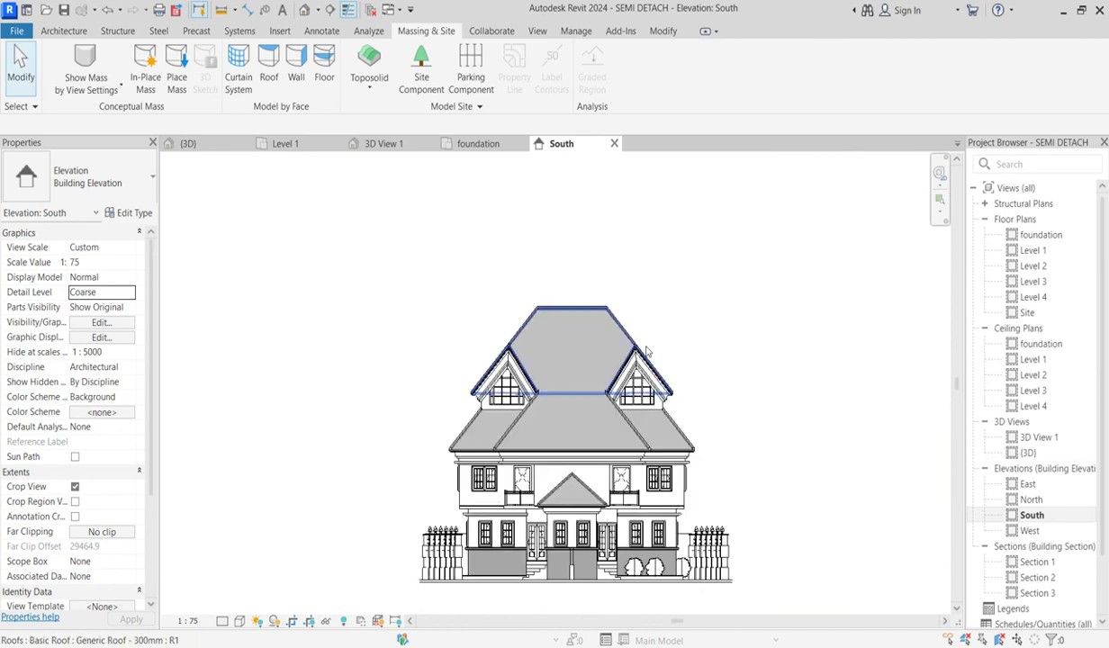
pyautogui.click(241, 621)
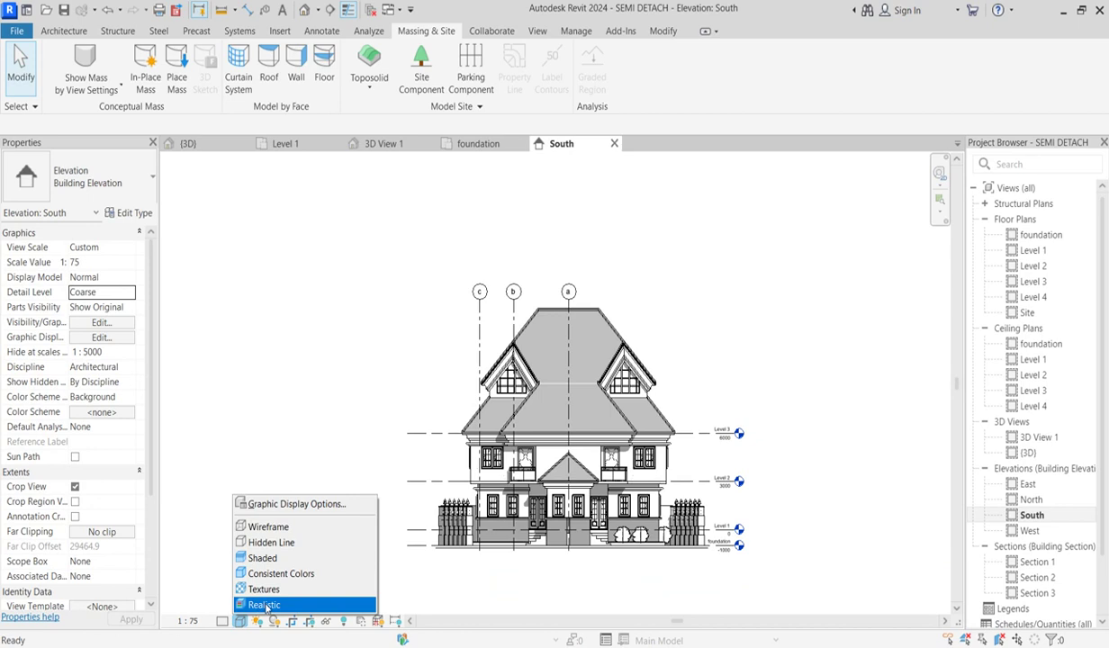
pyautogui.click(266, 606)
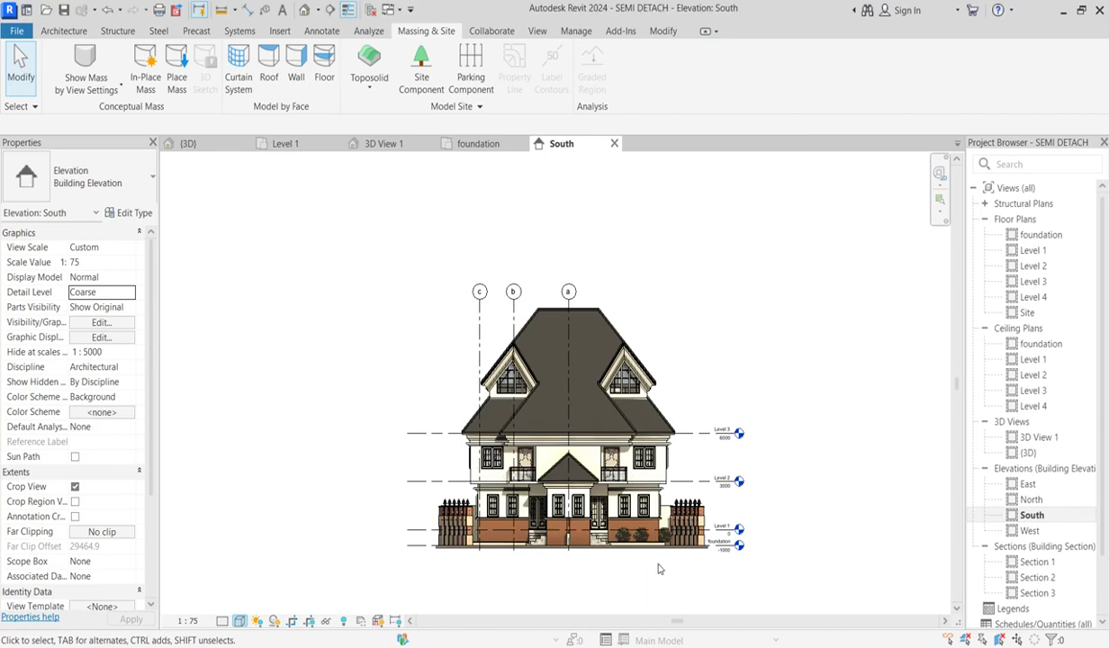
pyautogui.scroll(4, 667, 555)
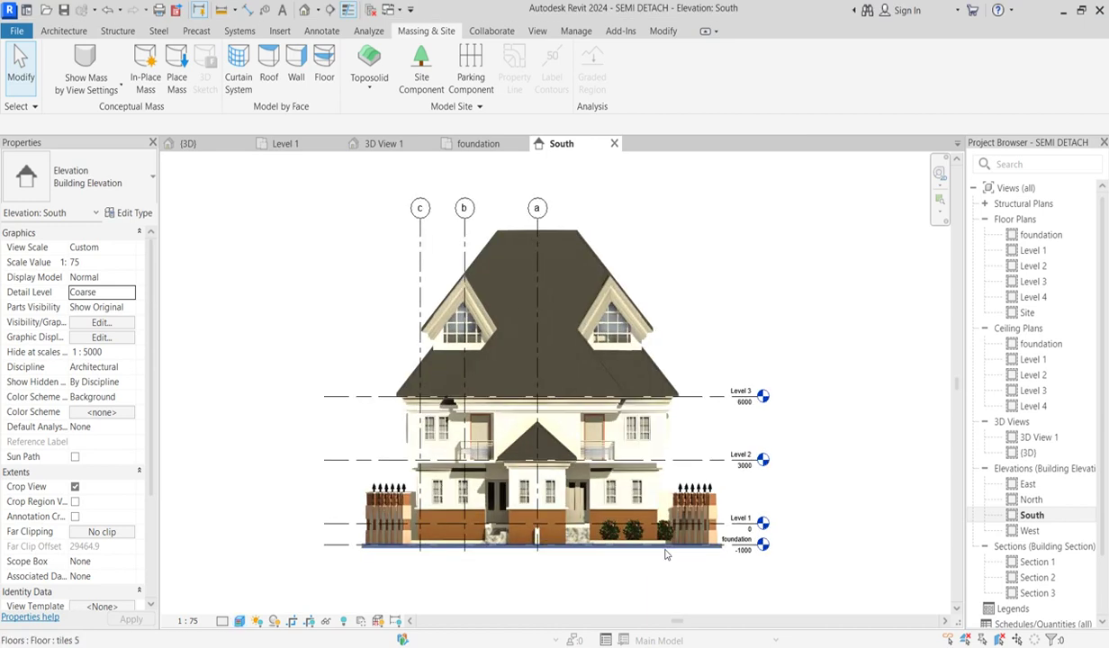
pyautogui.scroll(2, 666, 555)
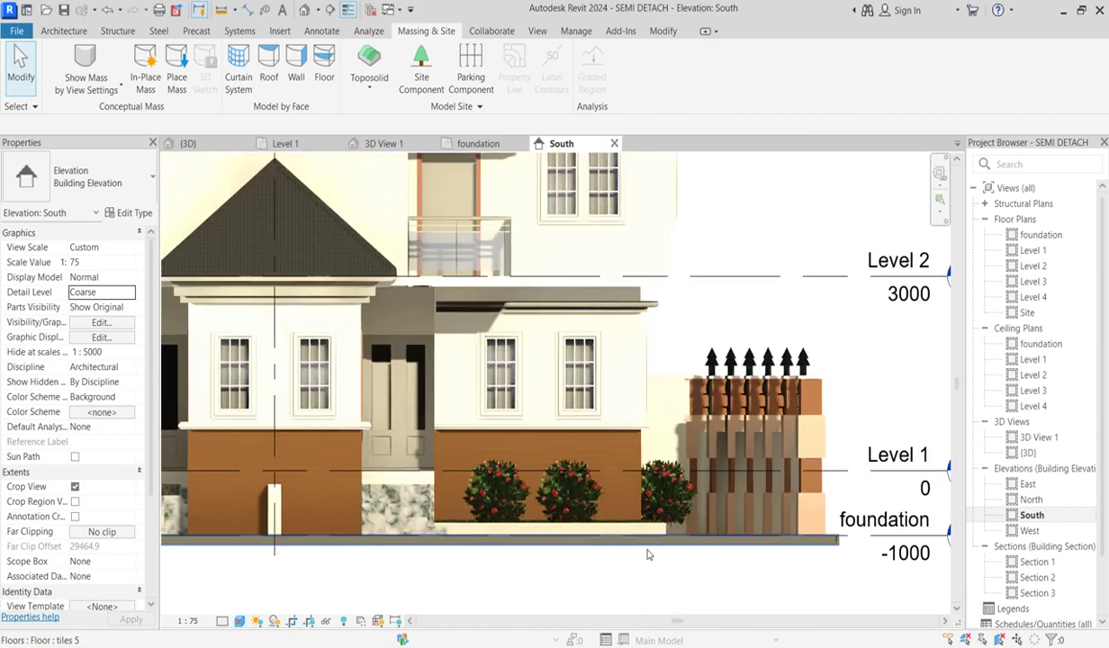
pyautogui.scroll(-5, 616, 469)
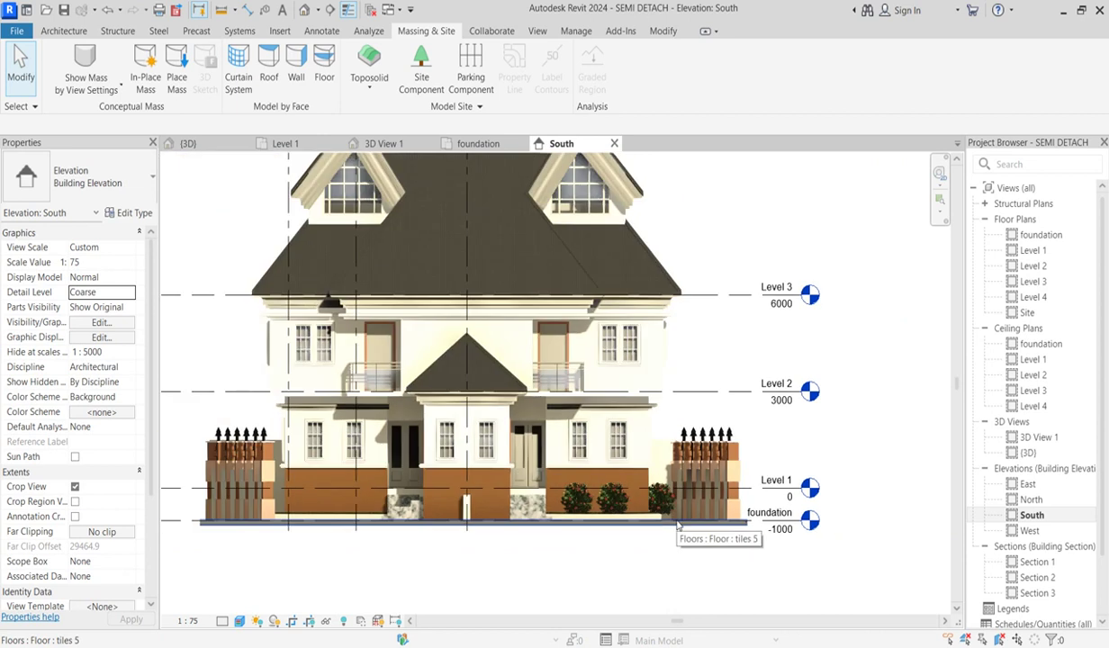
pyautogui.scroll(-3, 677, 527)
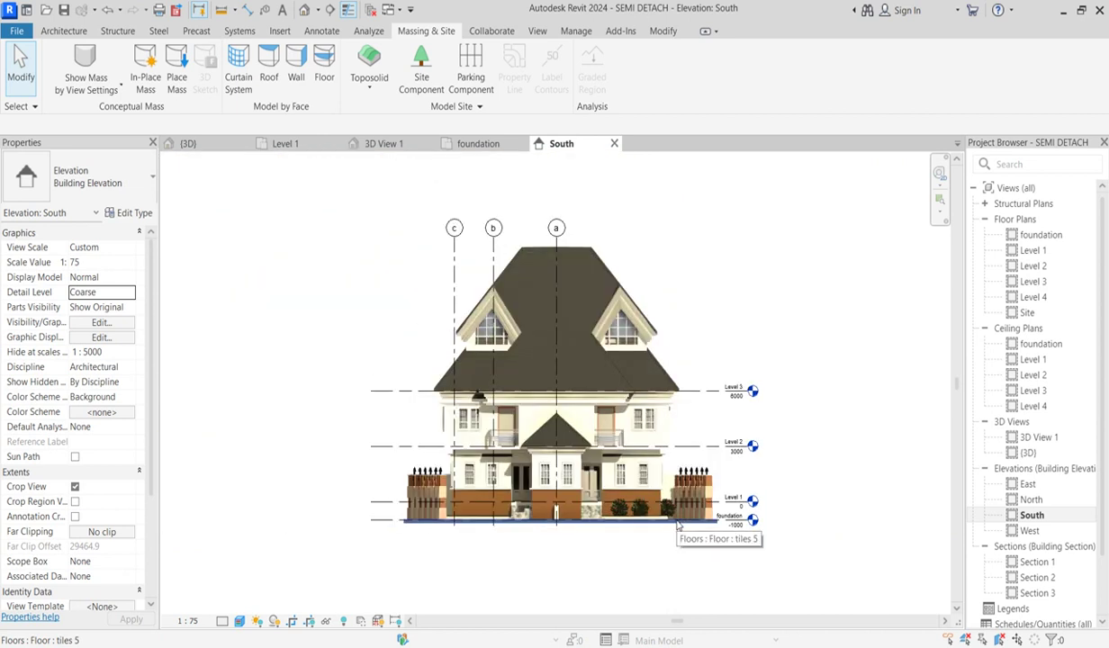
pyautogui.scroll(1, 678, 526)
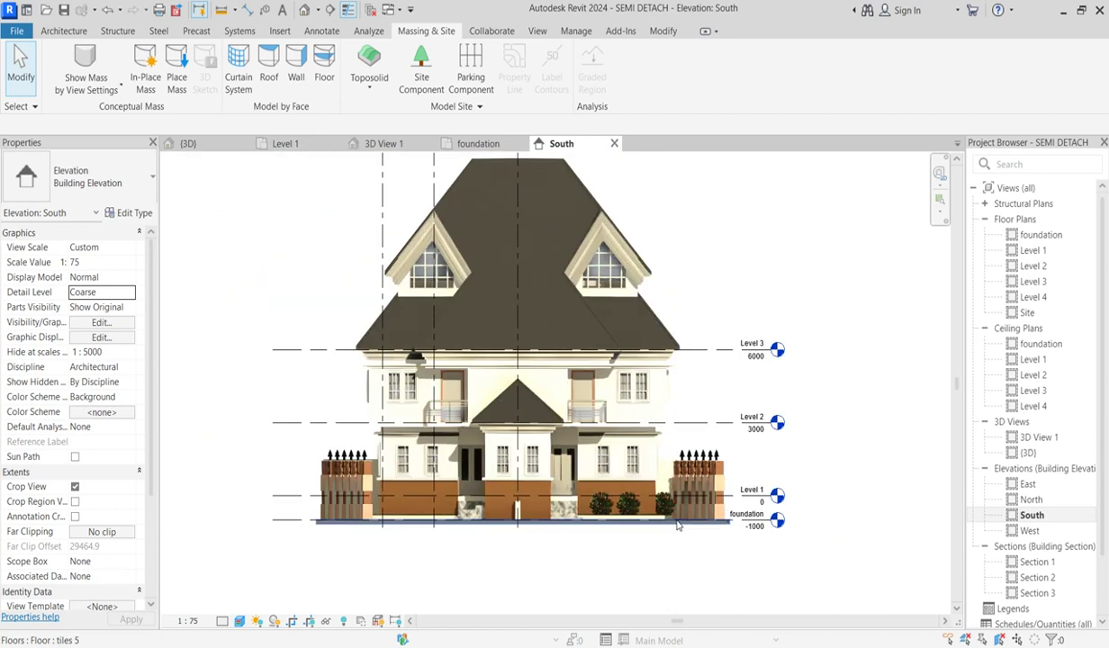
pyautogui.click(601, 506)
pyautogui.rightClick(603, 507)
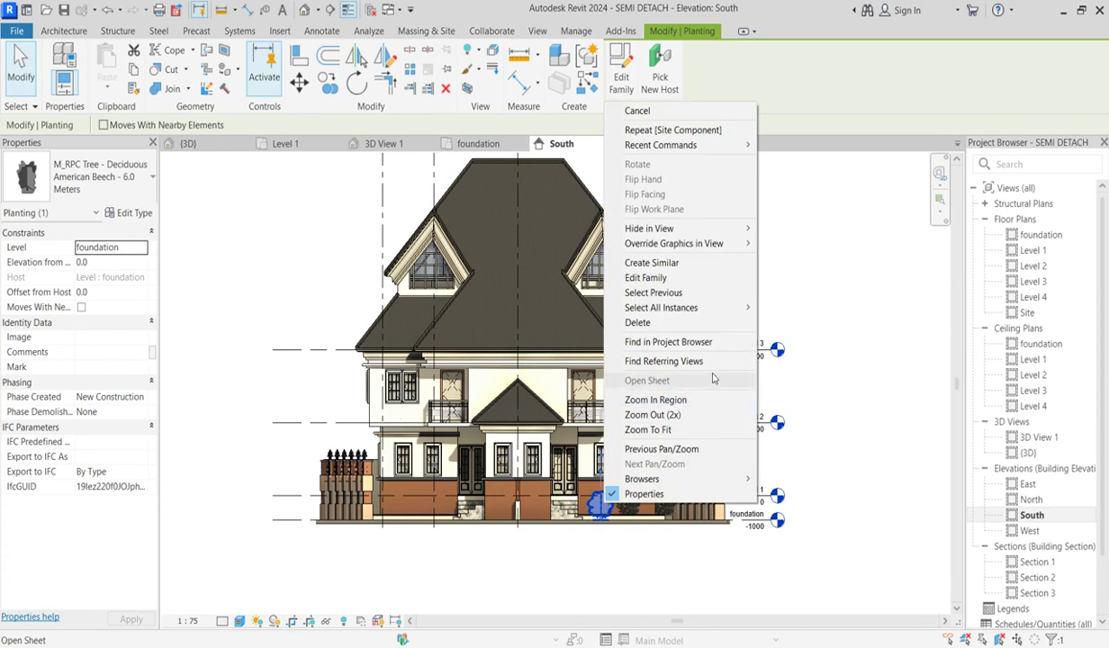
pyautogui.moveTo(743, 308)
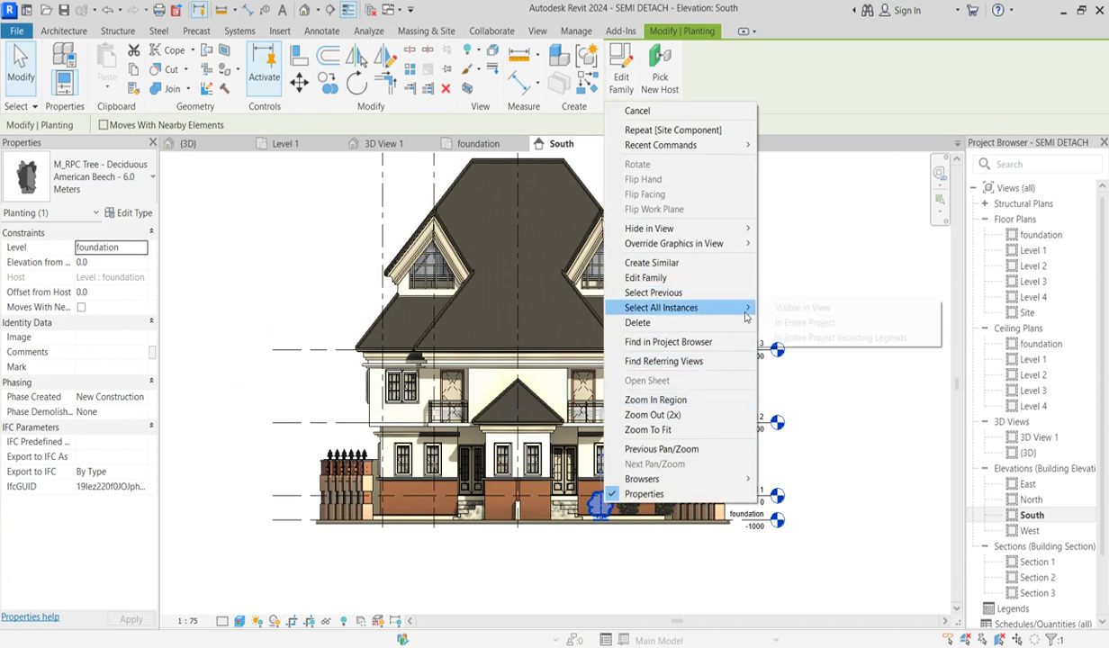
pyautogui.click(804, 309)
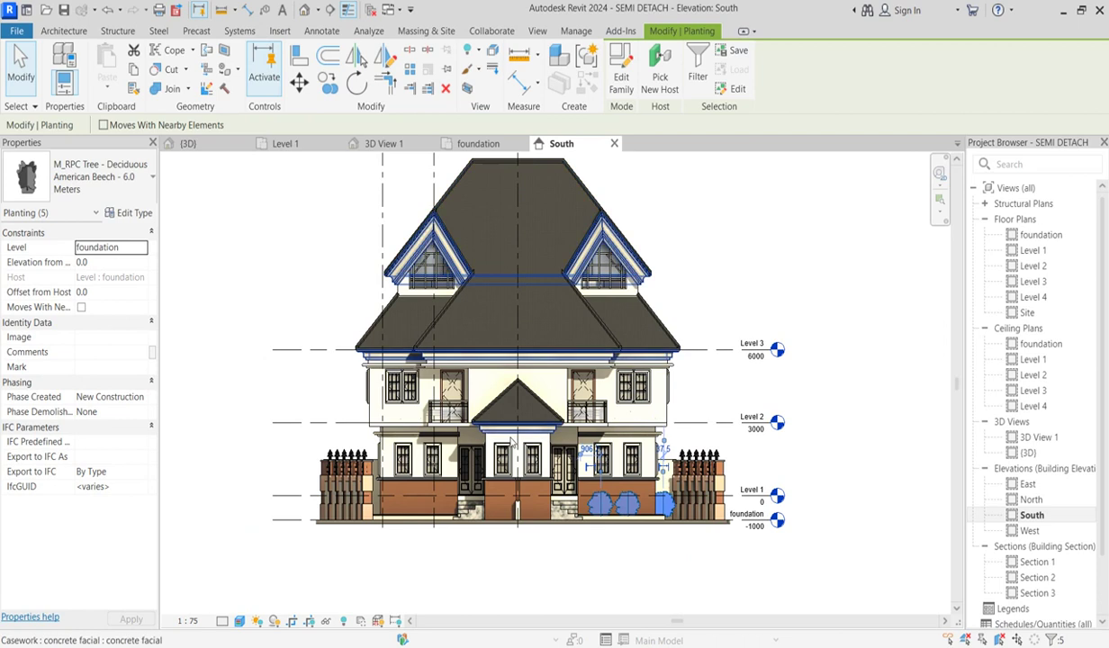
pyautogui.click(384, 56)
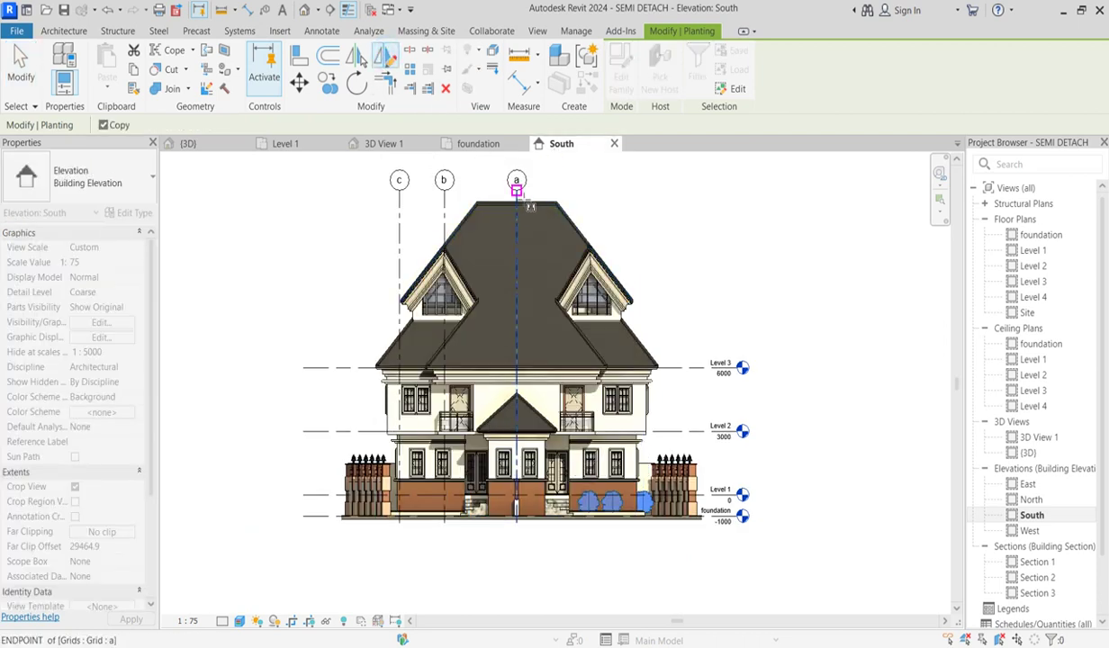
pyautogui.click(516, 189)
pyautogui.click(518, 160)
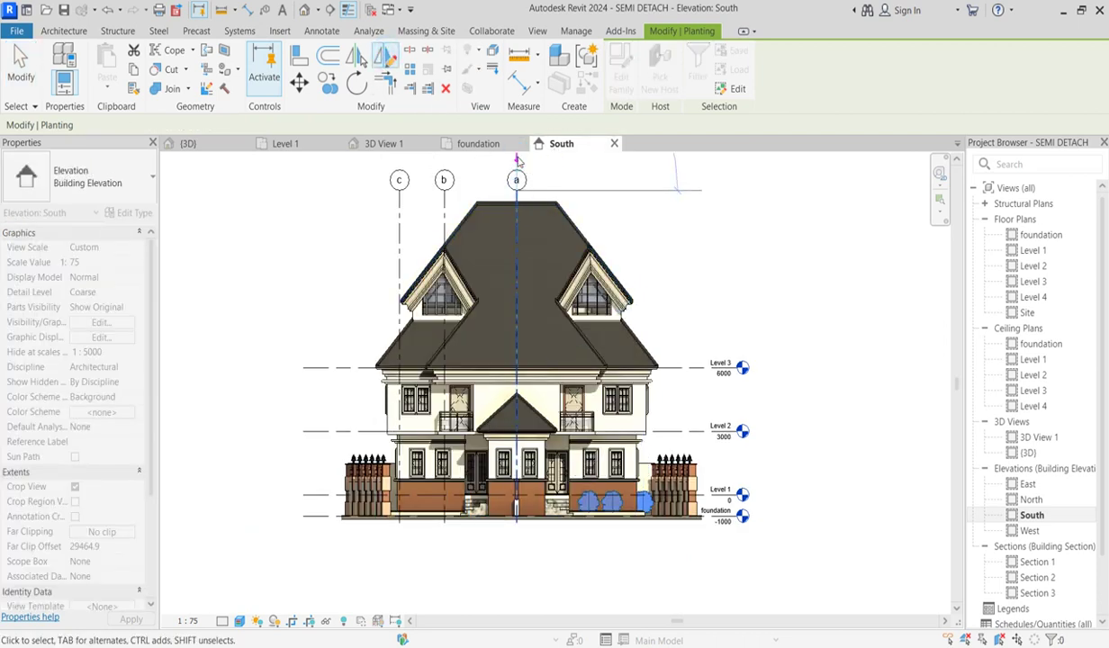
pyautogui.click(676, 260)
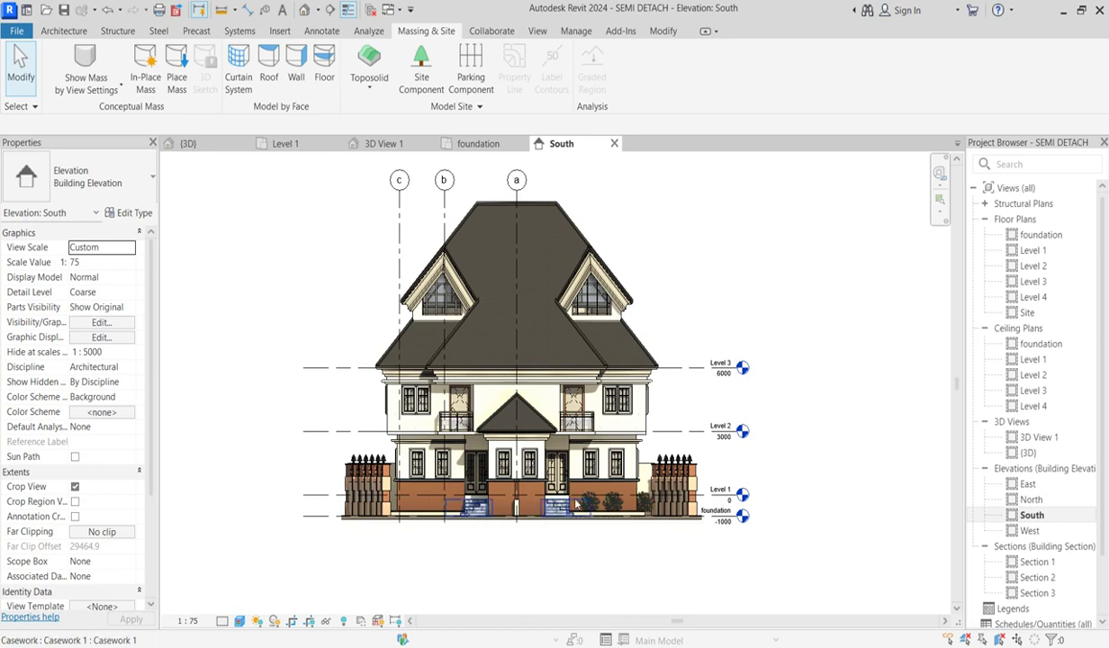
pyautogui.scroll(2, 584, 504)
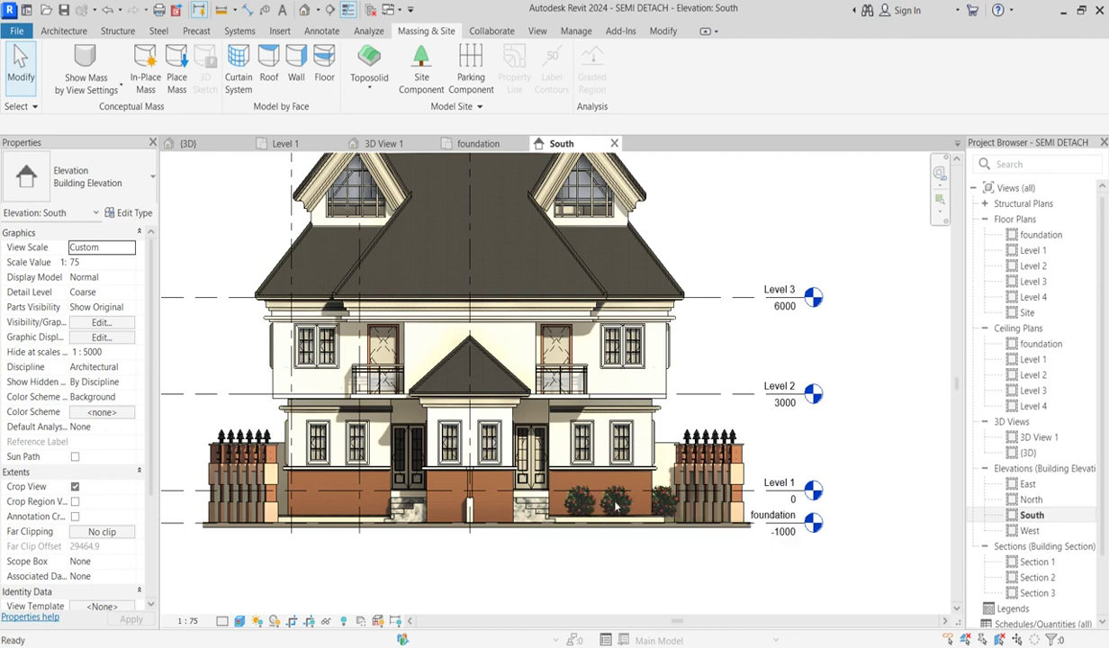
pyautogui.scroll(-2, 606, 502)
pyautogui.scroll(5, 594, 494)
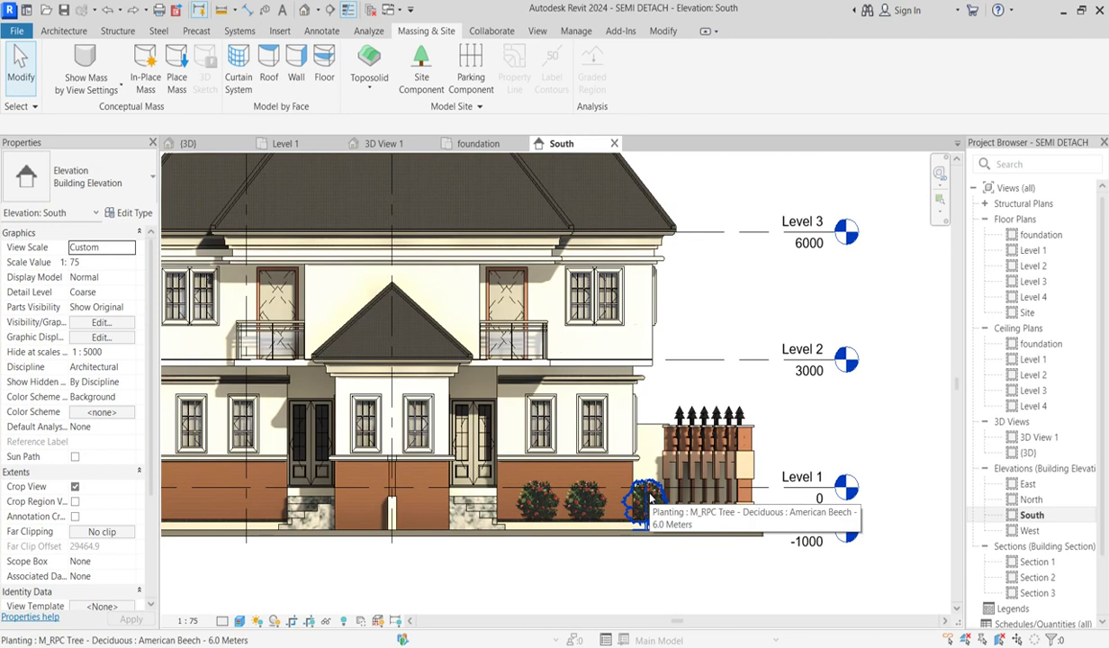
# Step: Select the three front shrubs in the South elevation
pyautogui.click(650, 498)
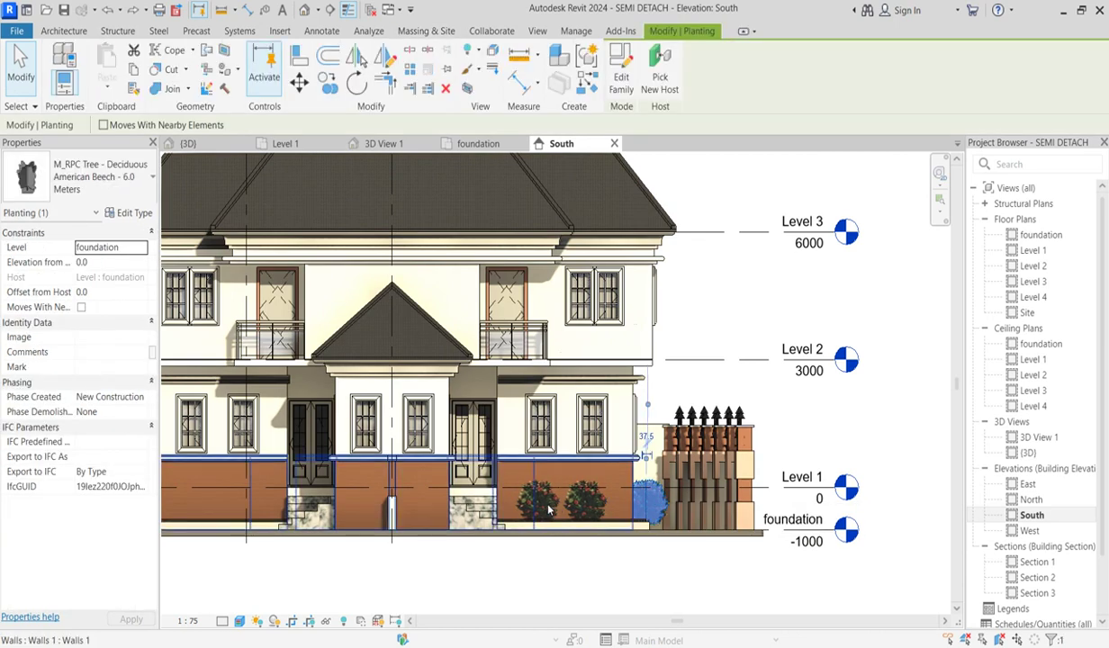
pyautogui.keyDown('ctrl'); pyautogui.click(538, 501); pyautogui.keyUp('ctrl')
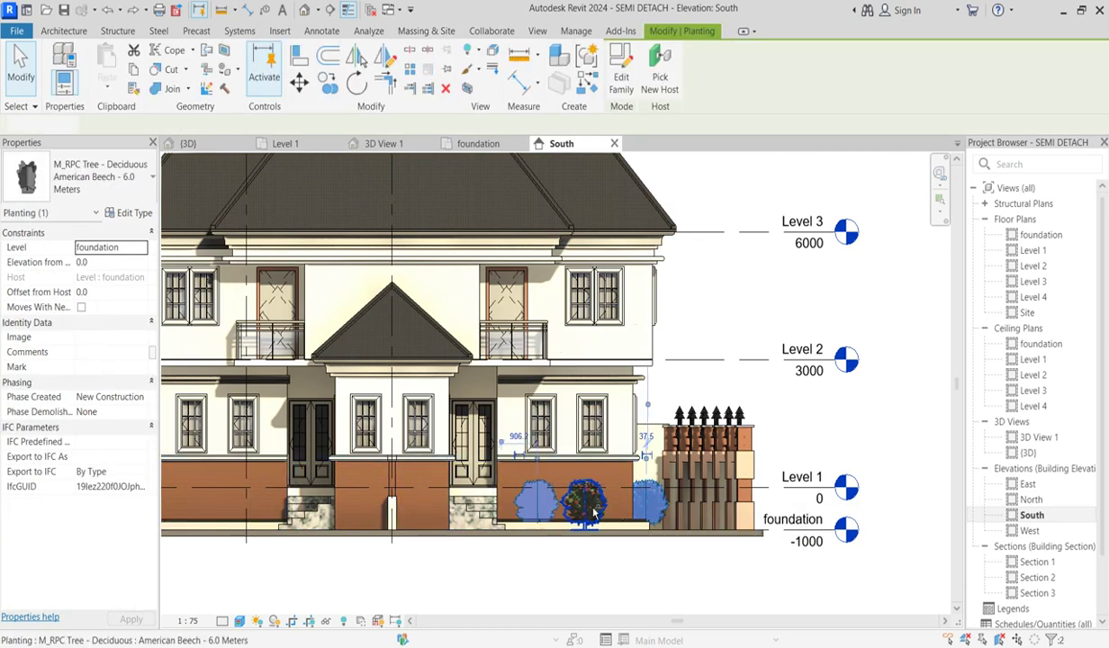
pyautogui.keyDown('ctrl'); pyautogui.click(581, 470); pyautogui.keyUp('ctrl')
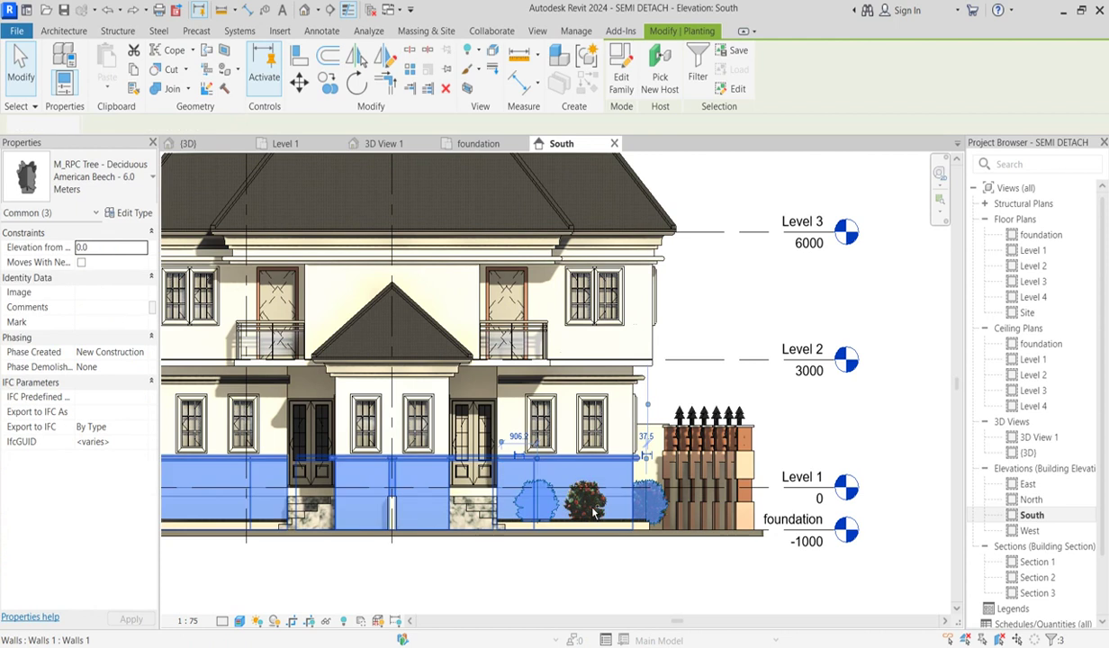
pyautogui.click(811, 384)
pyautogui.click(537, 502)
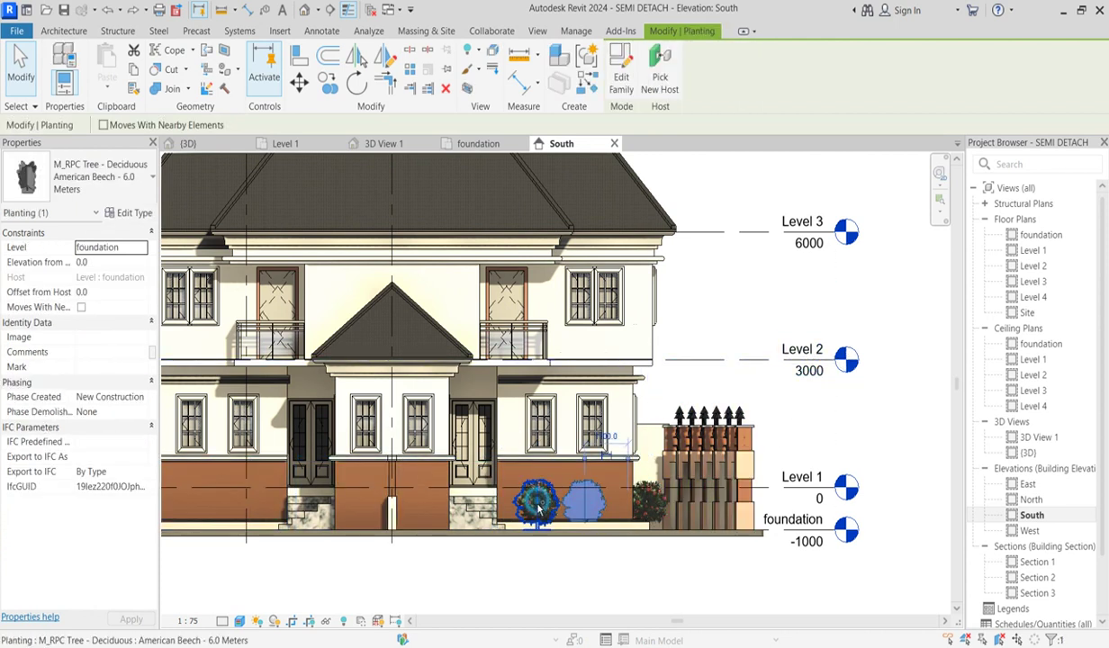
pyautogui.keyDown('ctrl'); pyautogui.click(586, 502); pyautogui.keyUp('ctrl')
pyautogui.keyDown('ctrl'); pyautogui.click(647, 504); pyautogui.keyUp('ctrl')
pyautogui.scroll(-2, 655, 576)
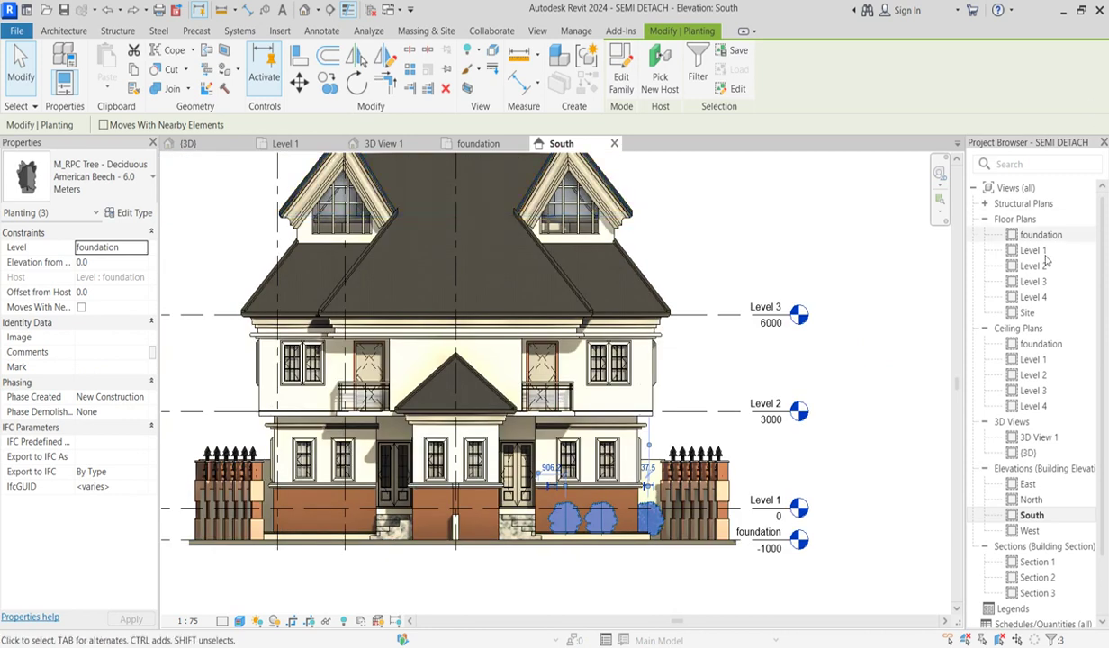
# Step: In the foundation floor plan, copy the three shrubs to the left front wall
pyautogui.click(1018, 236)
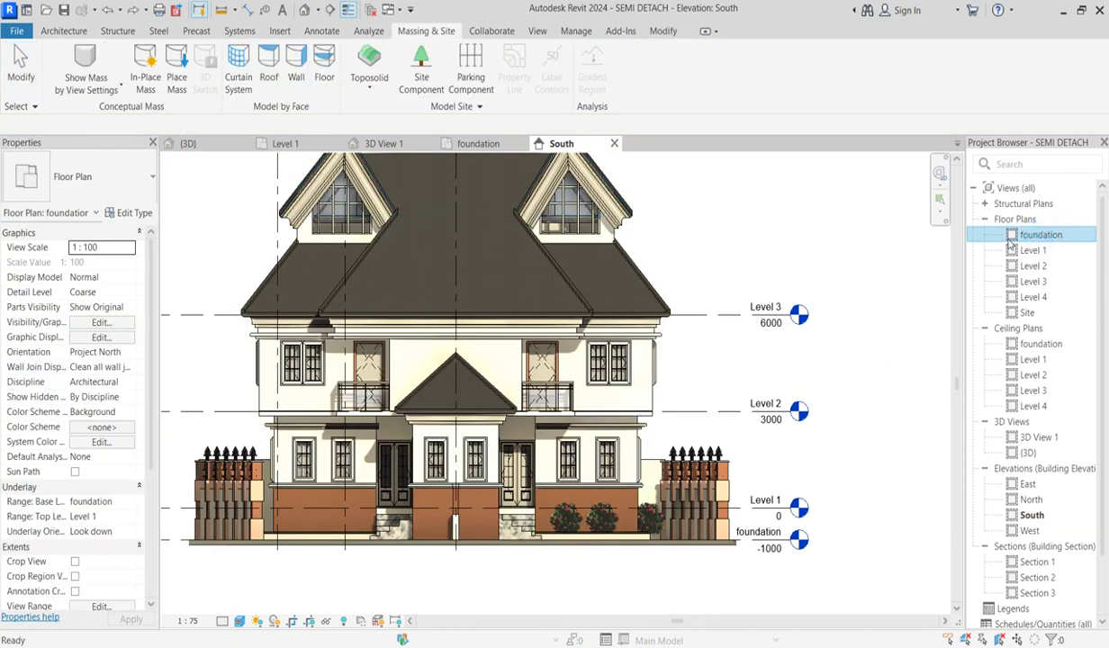
pyautogui.doubleClick(1012, 238)
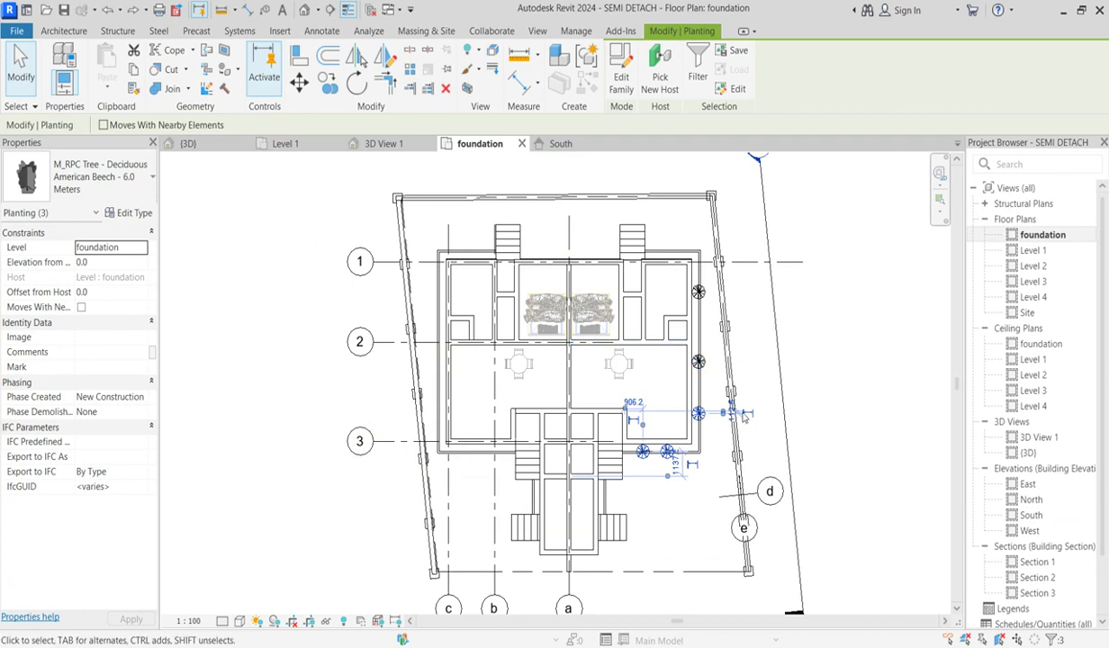
pyautogui.click(329, 90)
pyautogui.scroll(3, 693, 453)
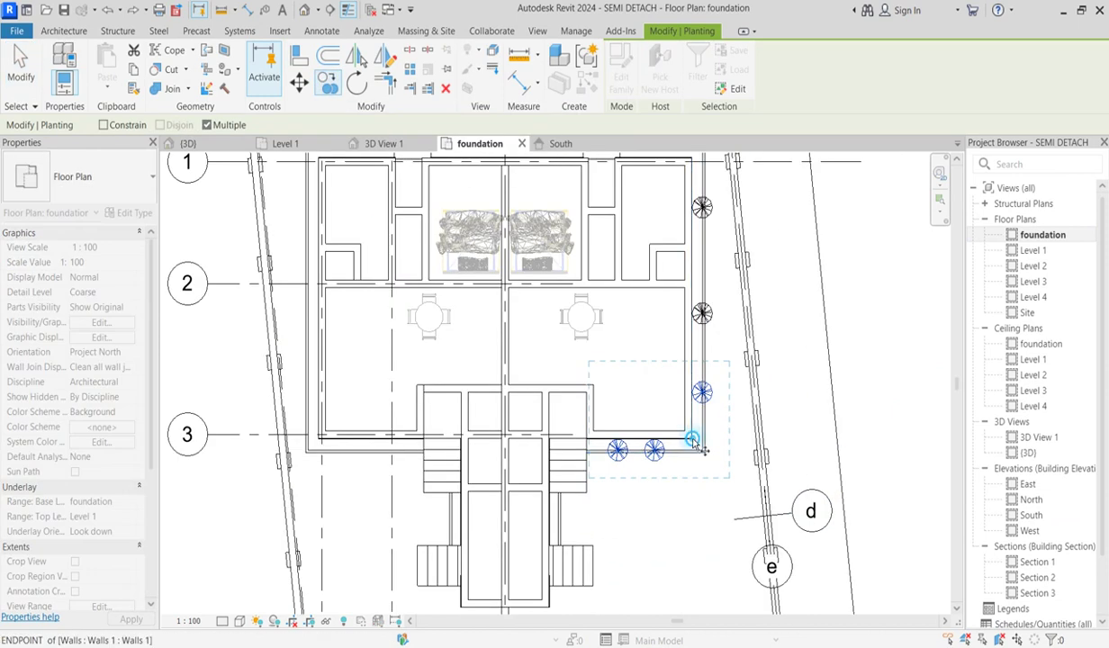
pyautogui.click(693, 440)
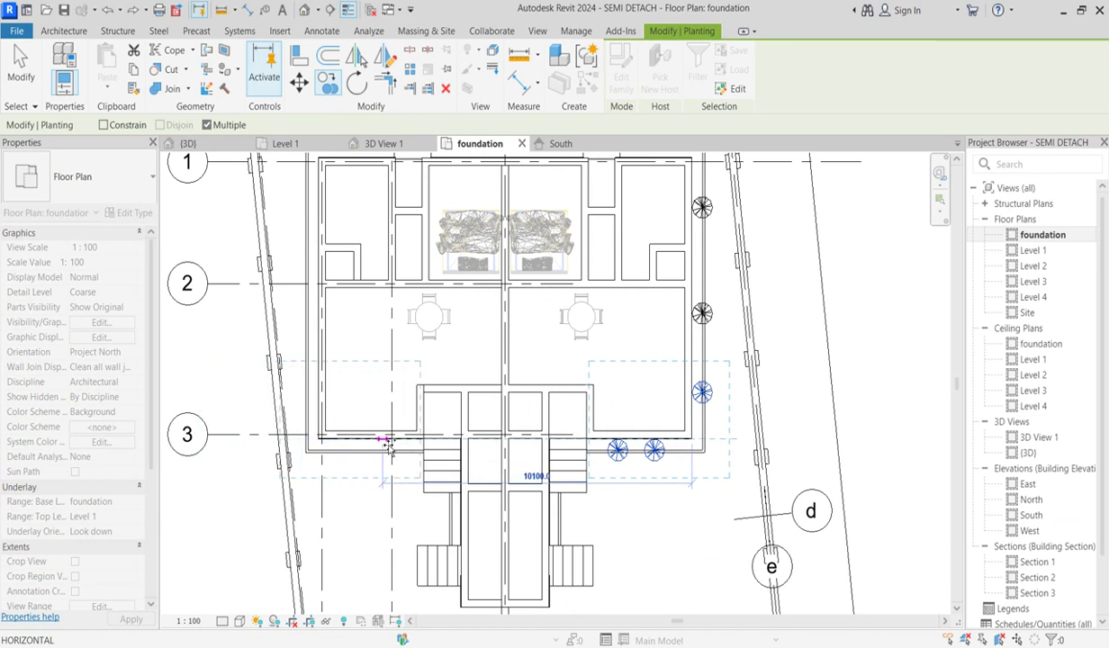
pyautogui.click(389, 441)
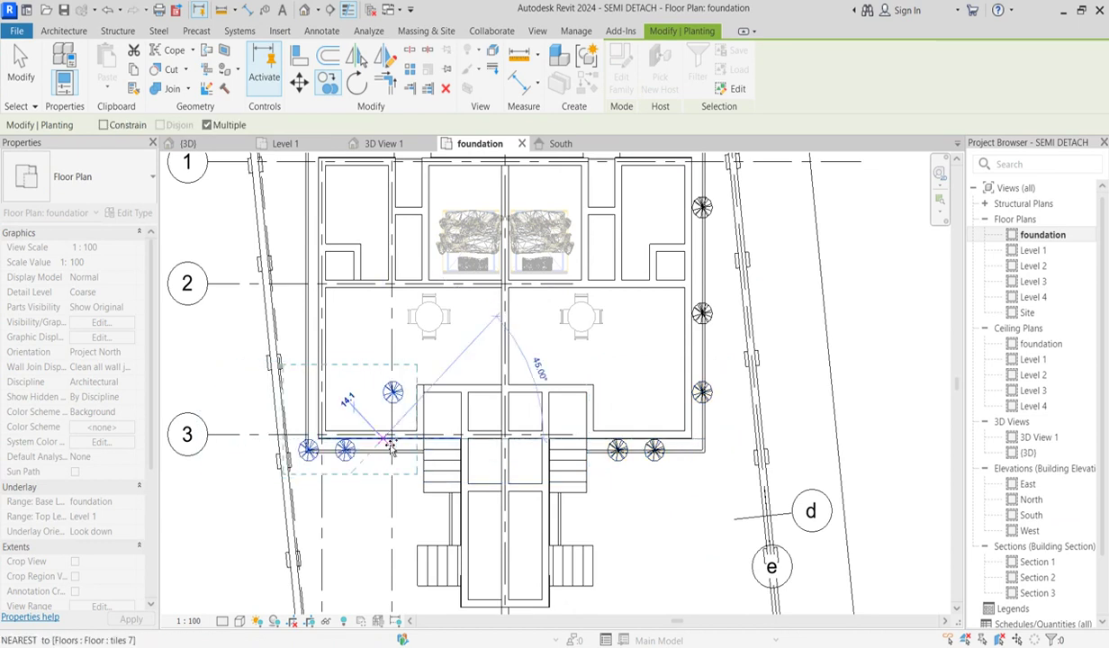
pyautogui.press('Escape')
# Step: Move the stray copied shrub to the west wall and nudge the front shrubs right
pyautogui.click(394, 392)
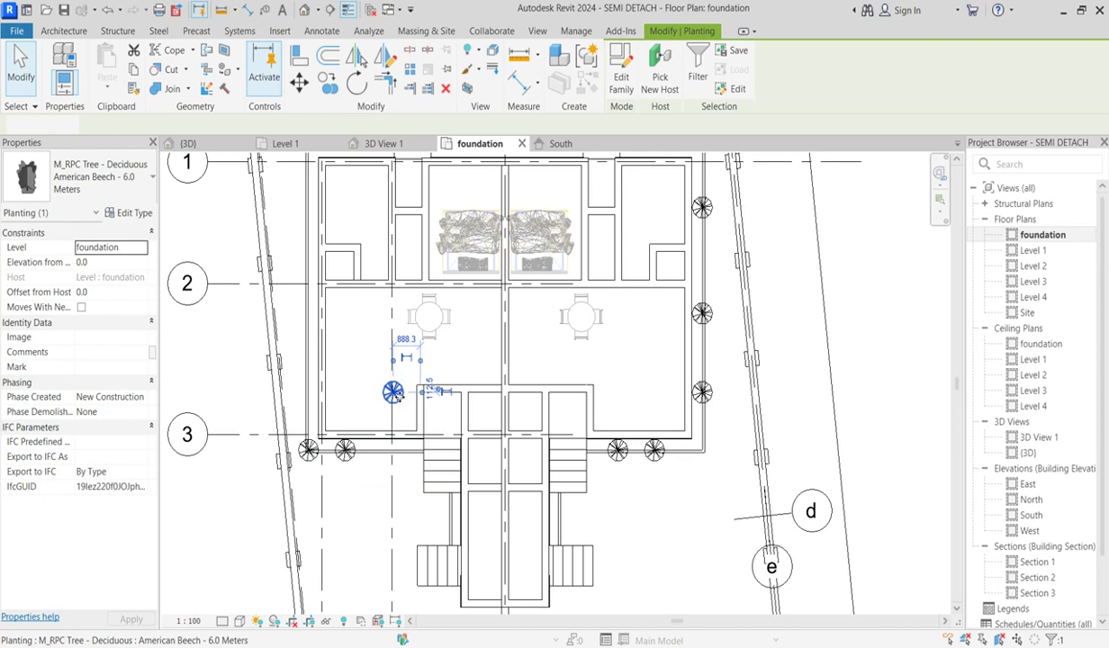
pyautogui.moveTo(393, 392); pyautogui.dragTo(312, 399)
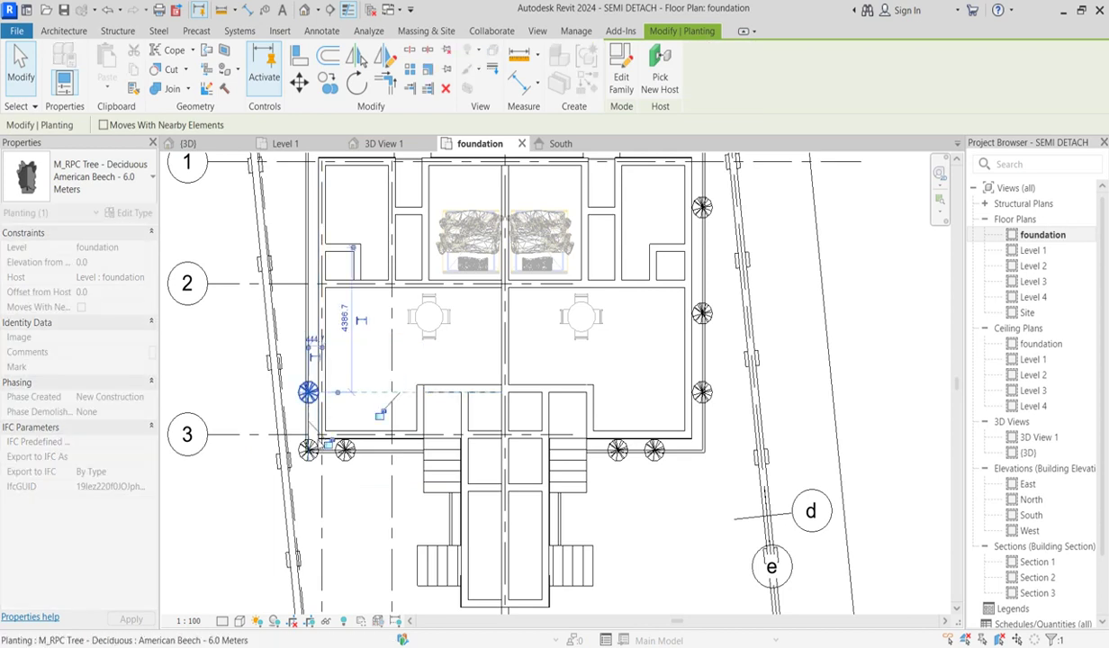
pyautogui.keyDown('ctrl'); pyautogui.click(345, 449); pyautogui.keyUp('ctrl')
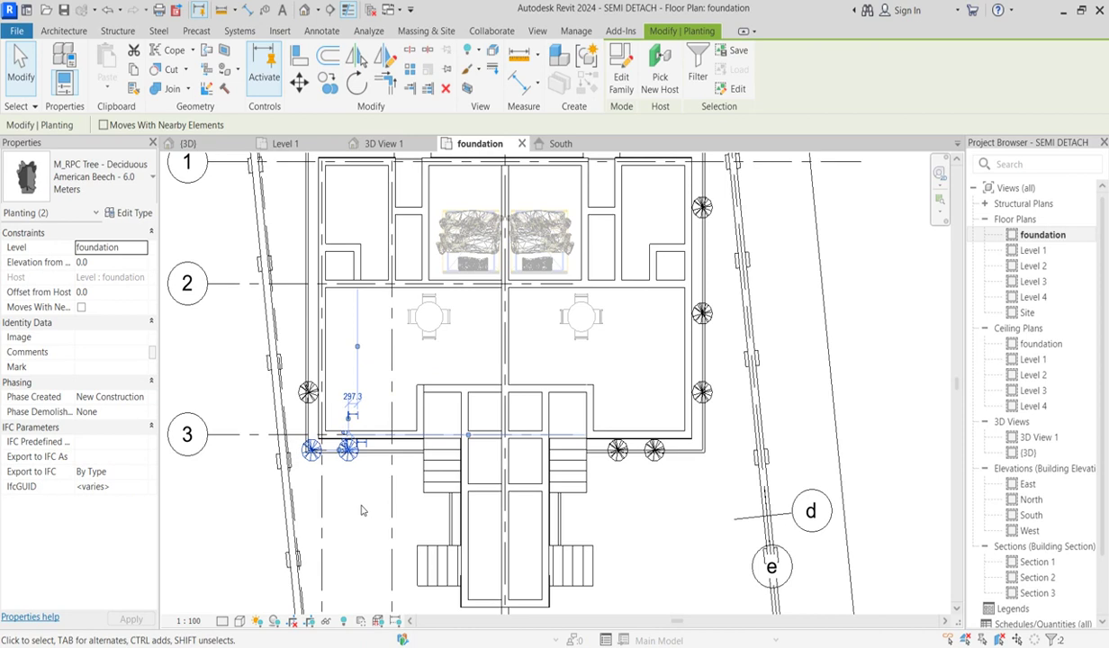
pyautogui.press('Right')
pyautogui.press('Right')
pyautogui.press('Right')
pyautogui.press('Right')
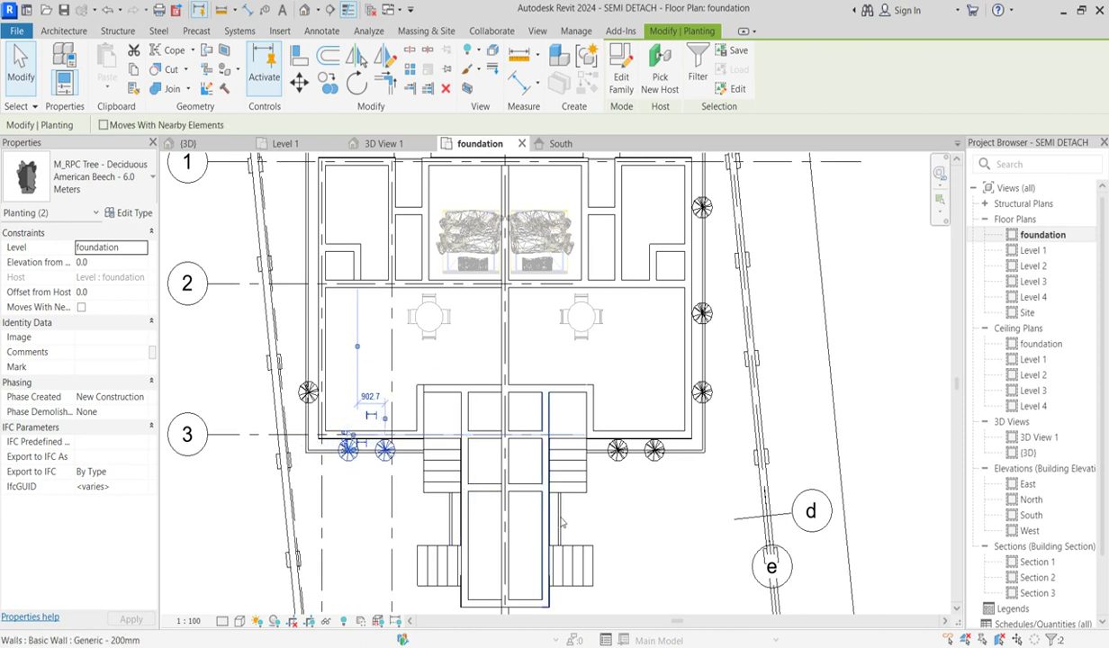
pyautogui.scroll(-2, 612, 421)
# Step: Copy the two east-side shrubs to the west wall, then open the South elevation
pyautogui.click(678, 259)
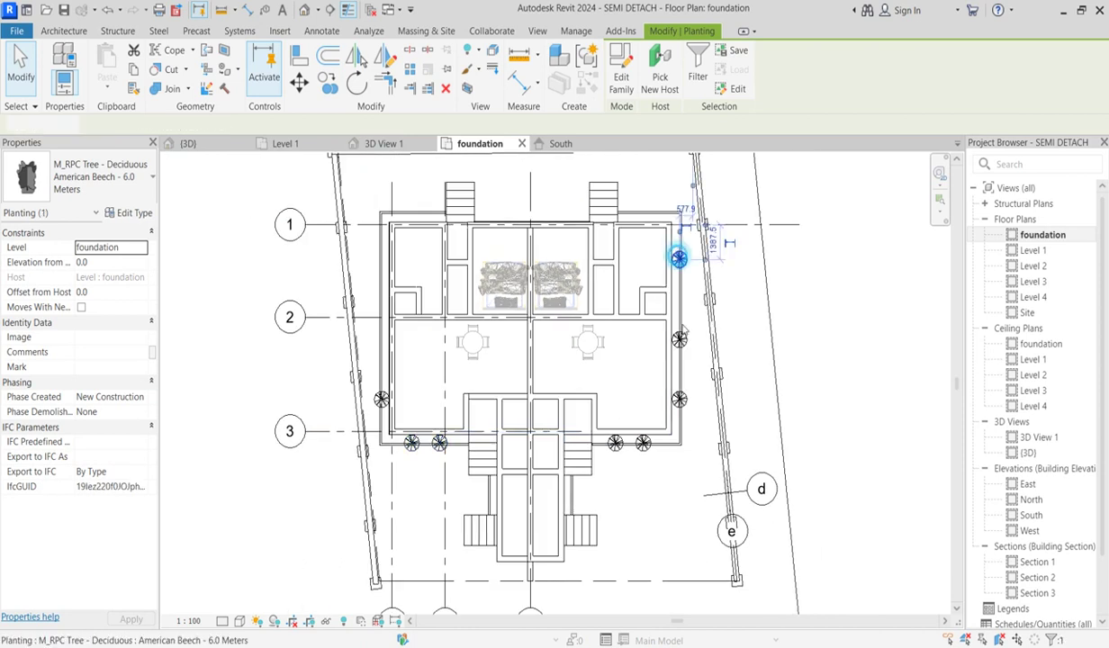
pyautogui.keyDown('ctrl'); pyautogui.click(679, 339); pyautogui.keyUp('ctrl')
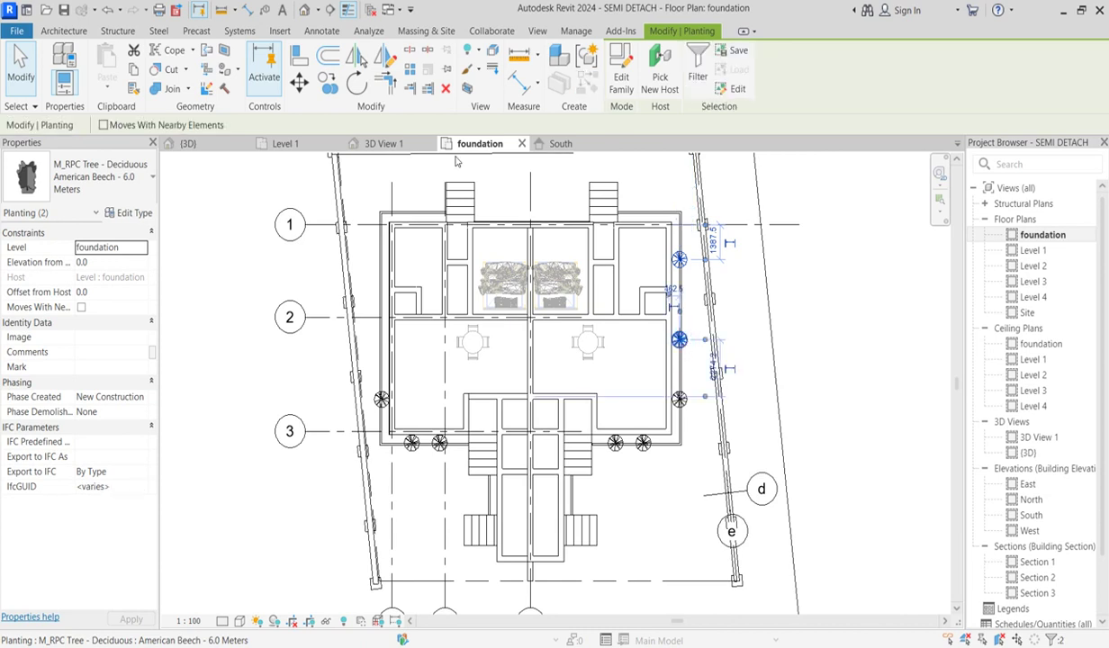
pyautogui.click(327, 81)
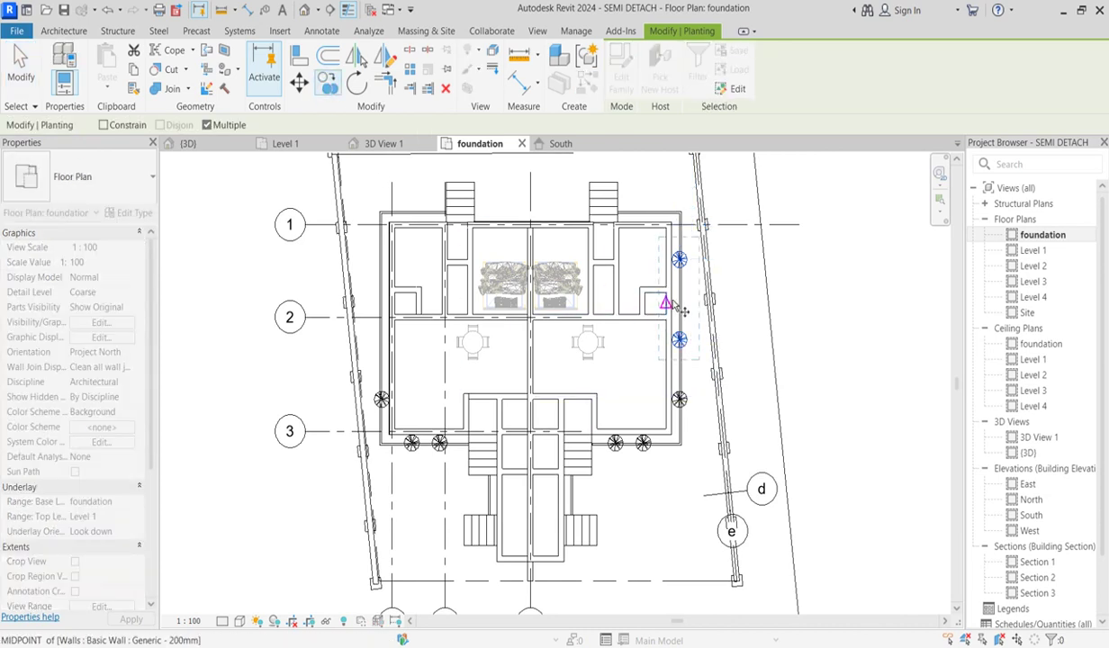
pyautogui.click(668, 308)
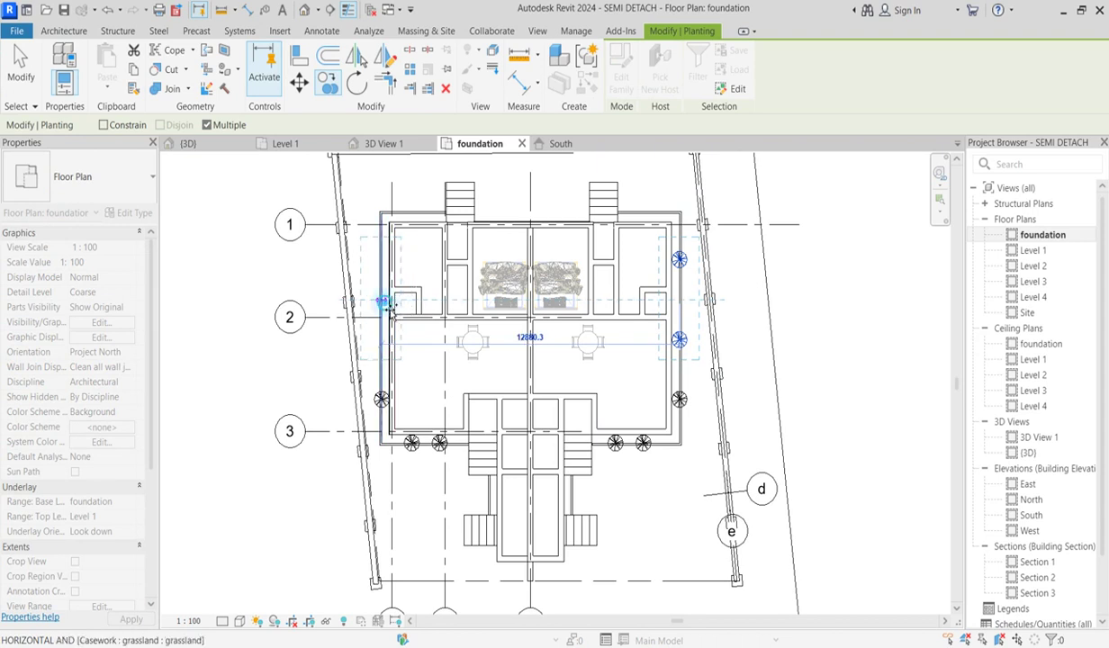
pyautogui.click(389, 306)
pyautogui.press('Escape')
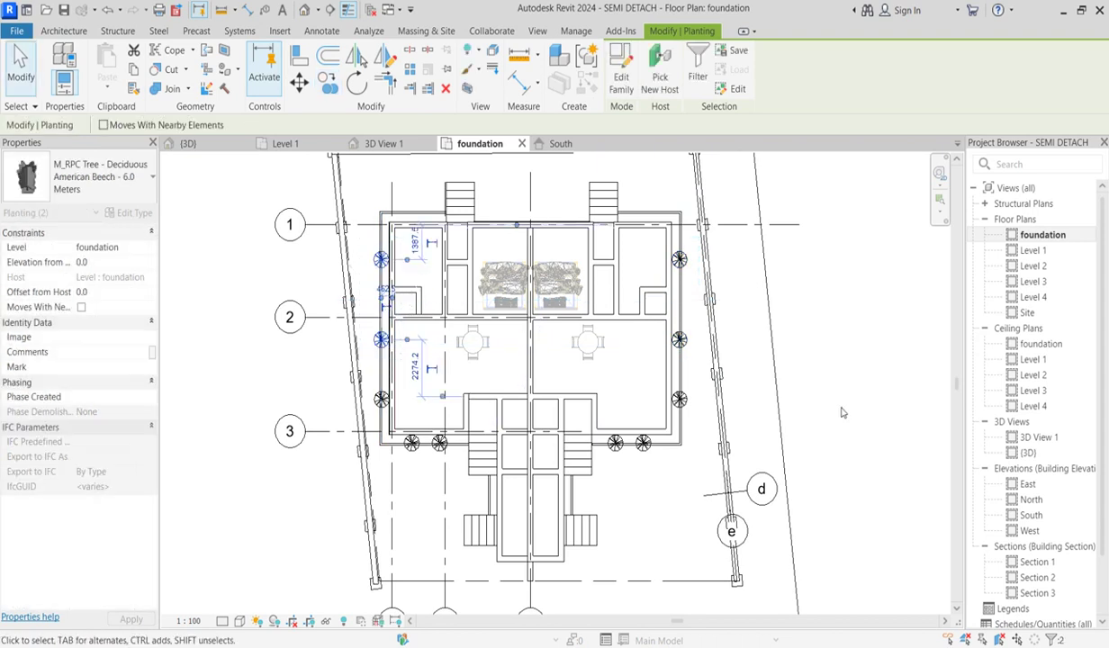
pyautogui.doubleClick(1029, 516)
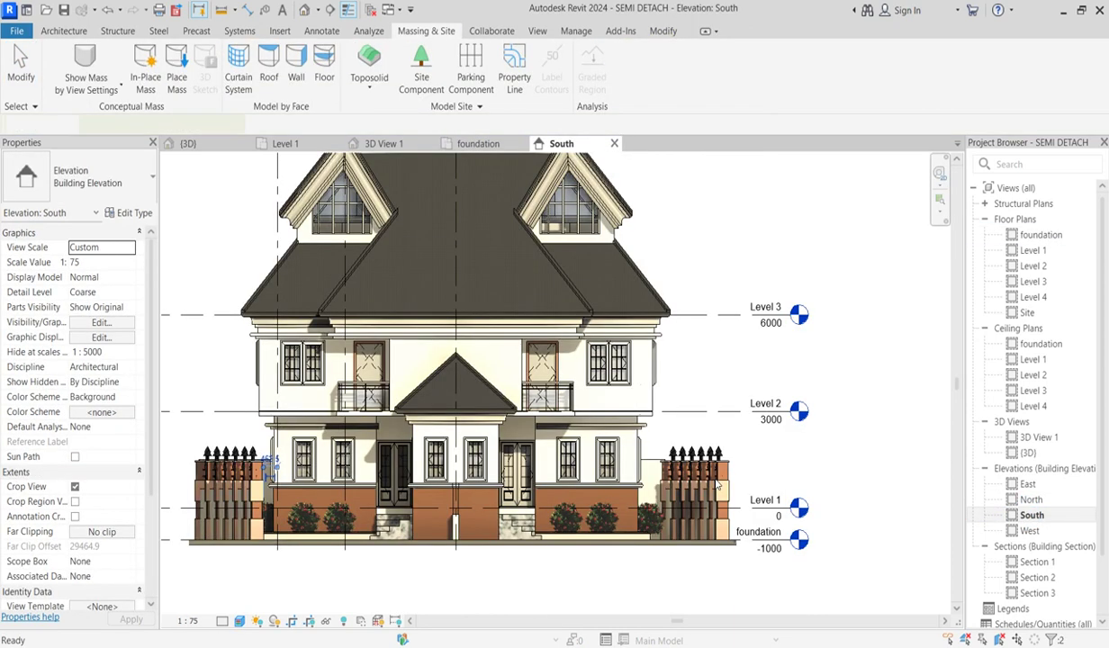
pyautogui.scroll(-4, 774, 400)
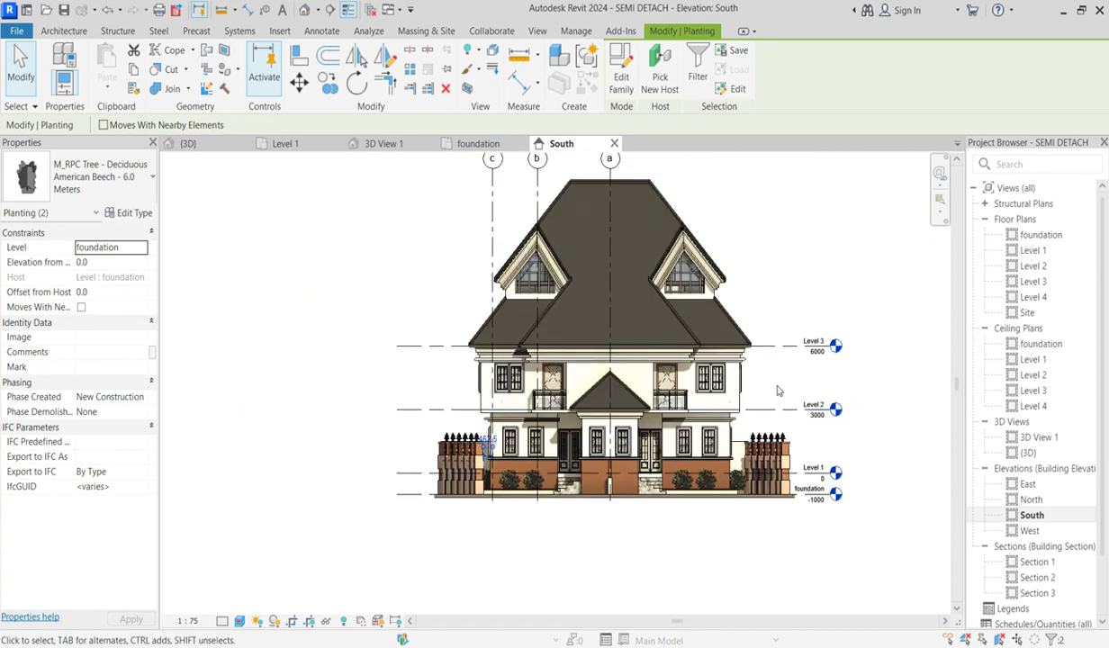
pyautogui.click(775, 385)
pyautogui.scroll(-1, 459, 591)
pyautogui.scroll(1, 525, 542)
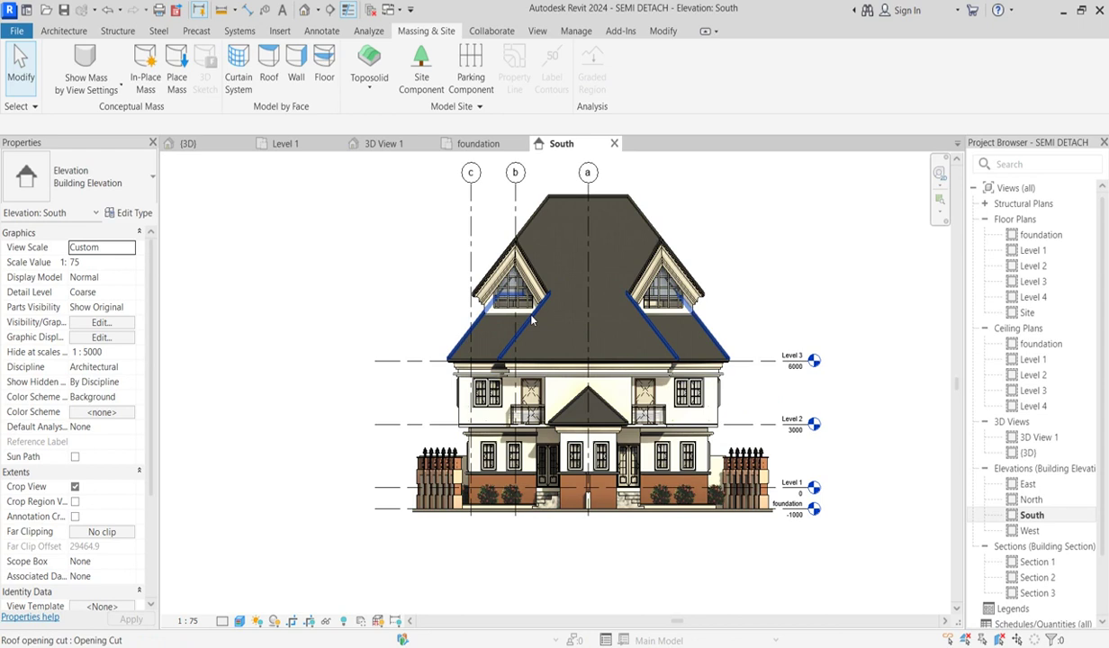
pyautogui.scroll(3, 464, 330)
pyautogui.scroll(-4, 474, 332)
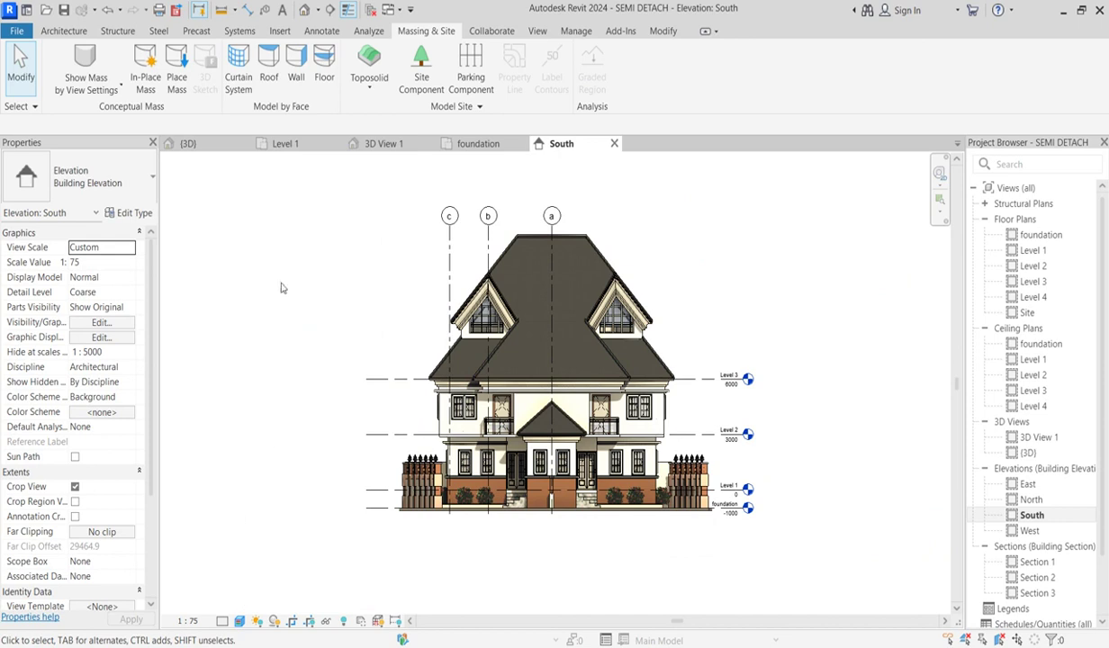
# Step: Set the South elevation's background to Sky in Graphic Display Options
pyautogui.click(240, 623)
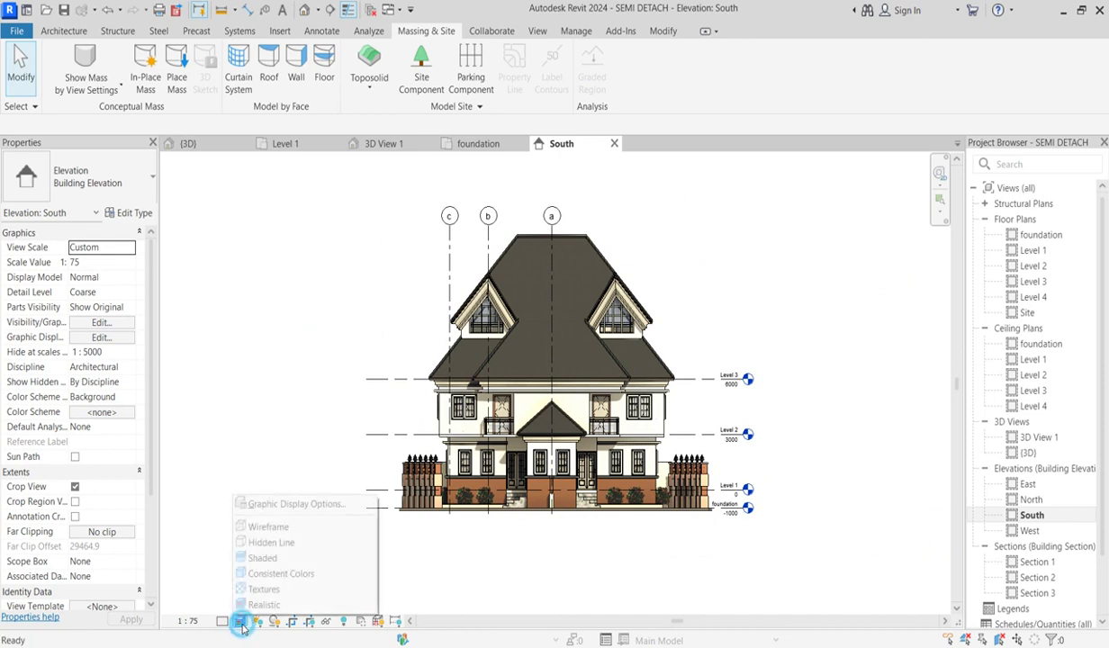
pyautogui.click(311, 506)
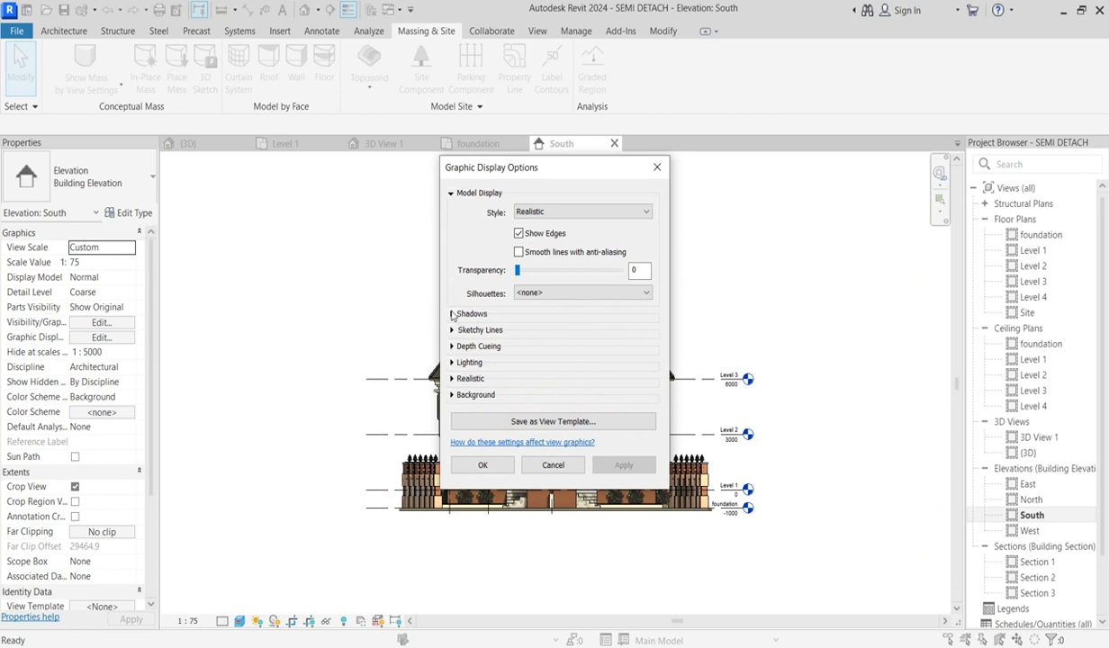
pyautogui.click(451, 398)
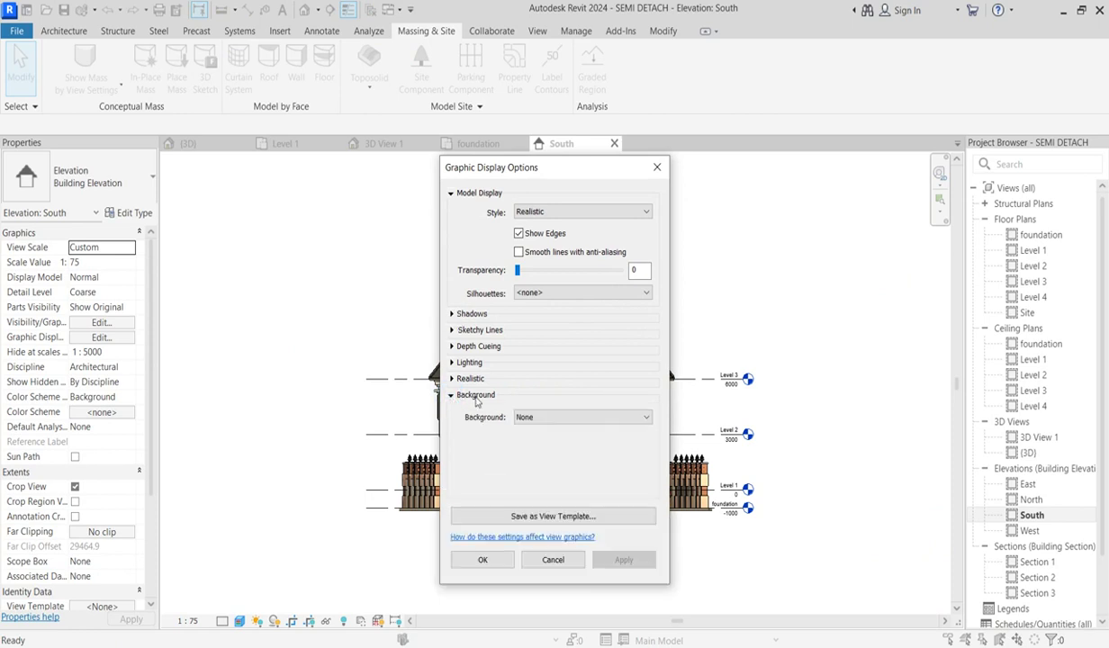
pyautogui.click(643, 418)
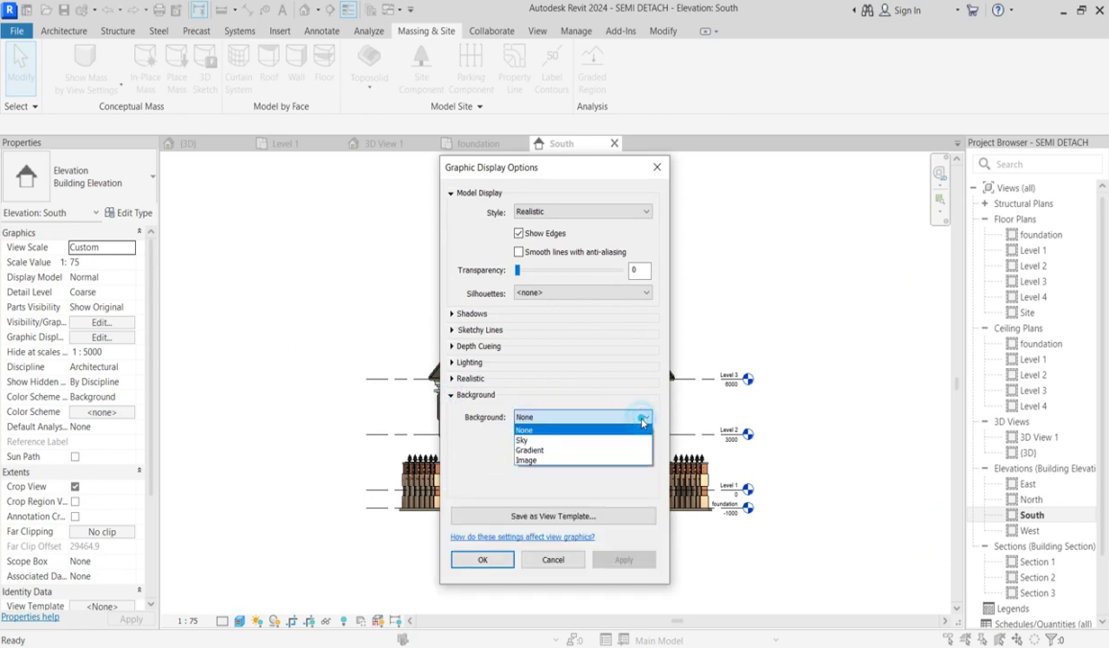
pyautogui.click(541, 441)
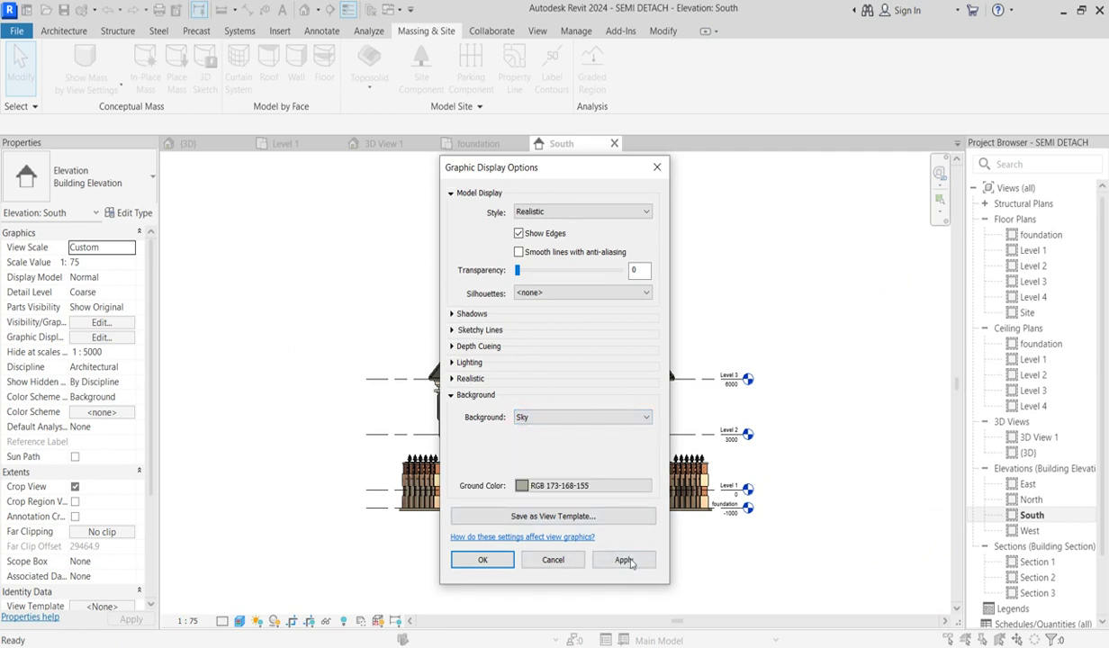
pyautogui.click(624, 561)
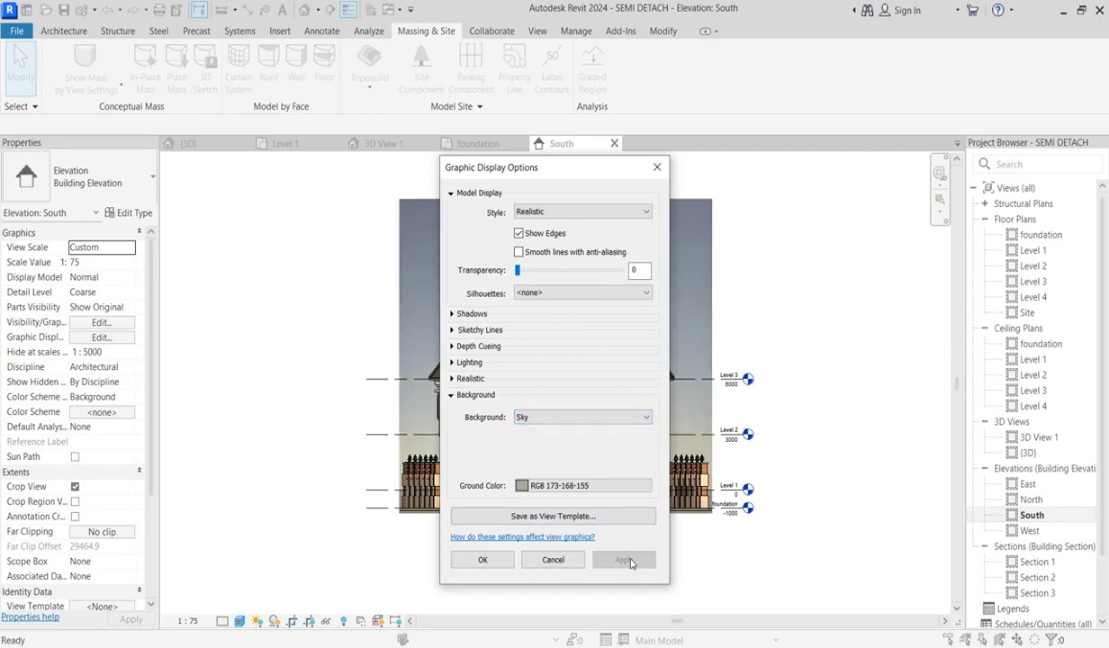
pyautogui.click(483, 560)
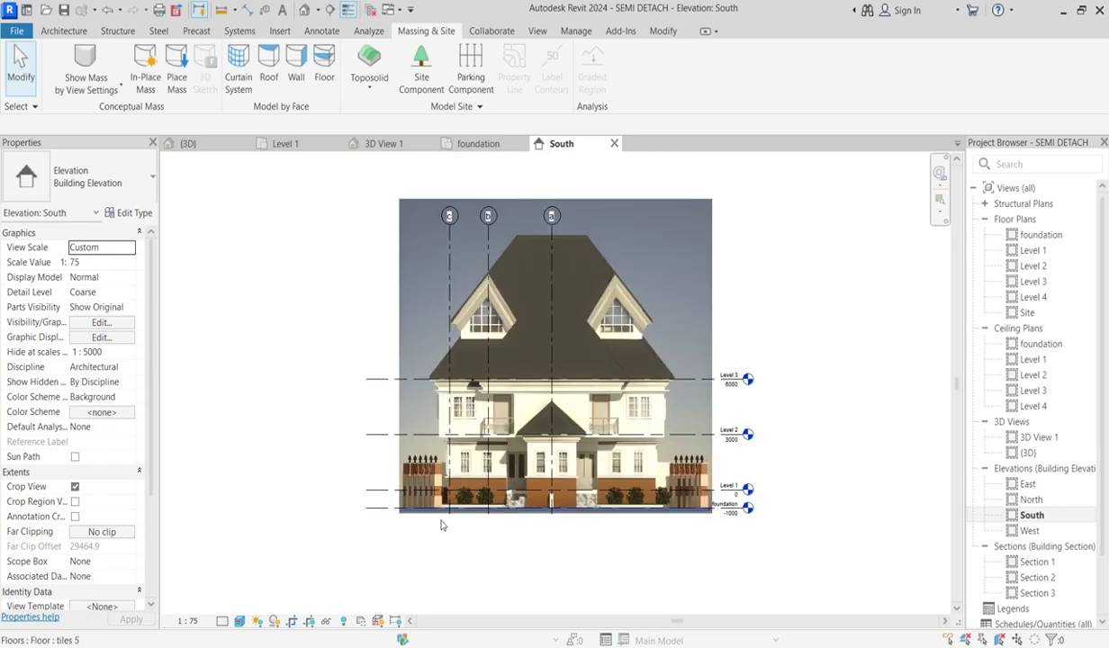
# Step: Turn shadows on and choose Sun Path On
pyautogui.click(275, 621)
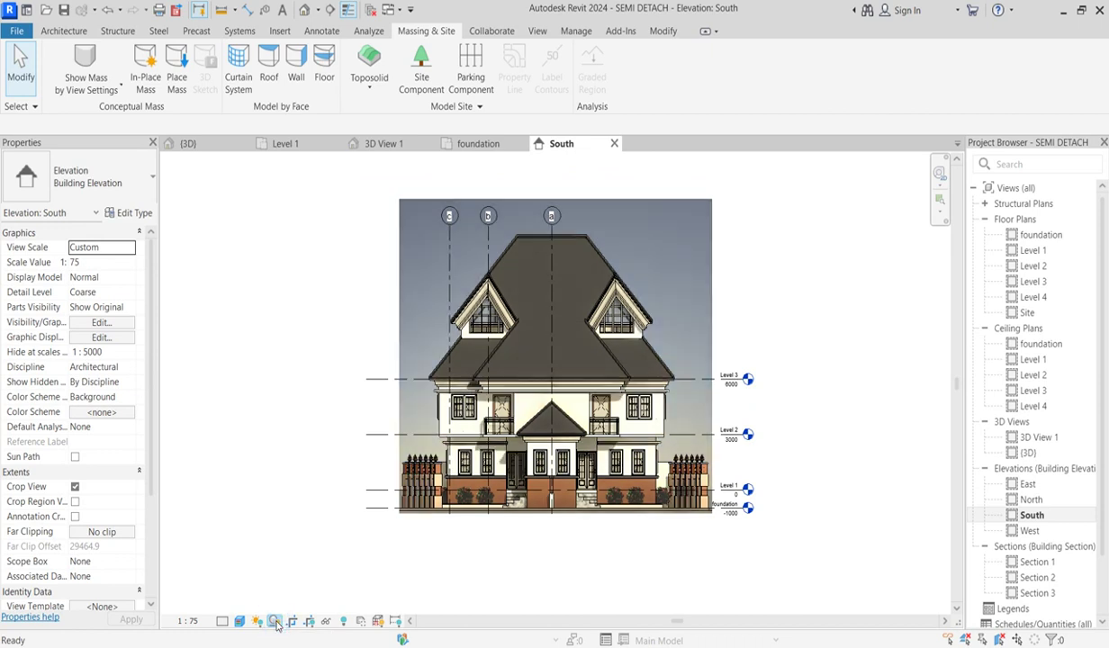
pyautogui.click(257, 621)
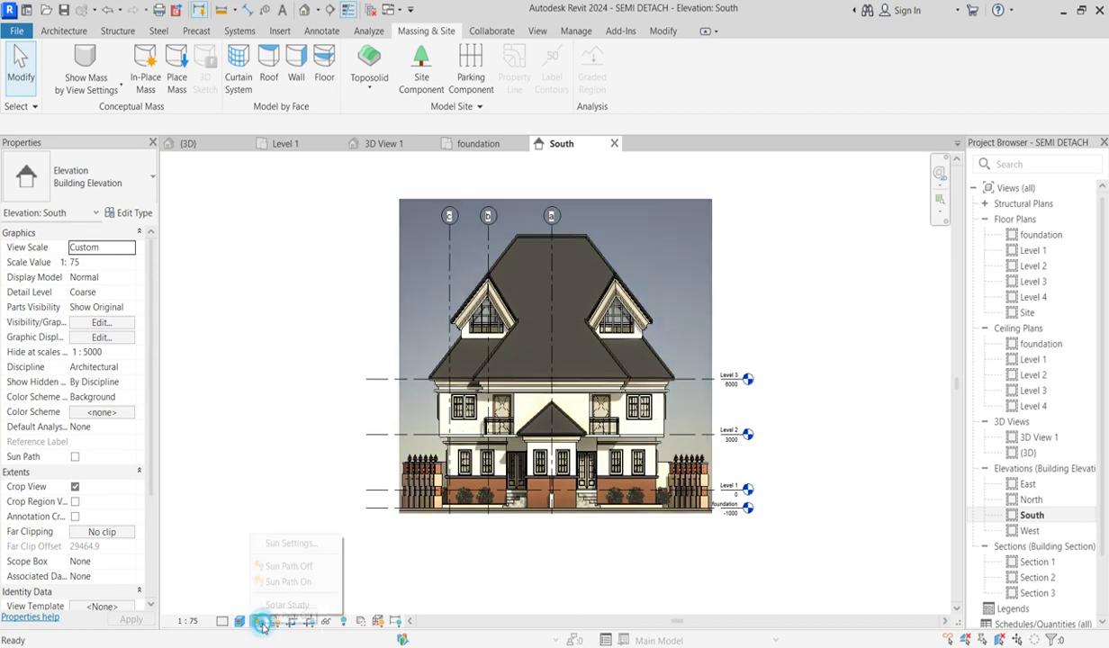
pyautogui.click(290, 582)
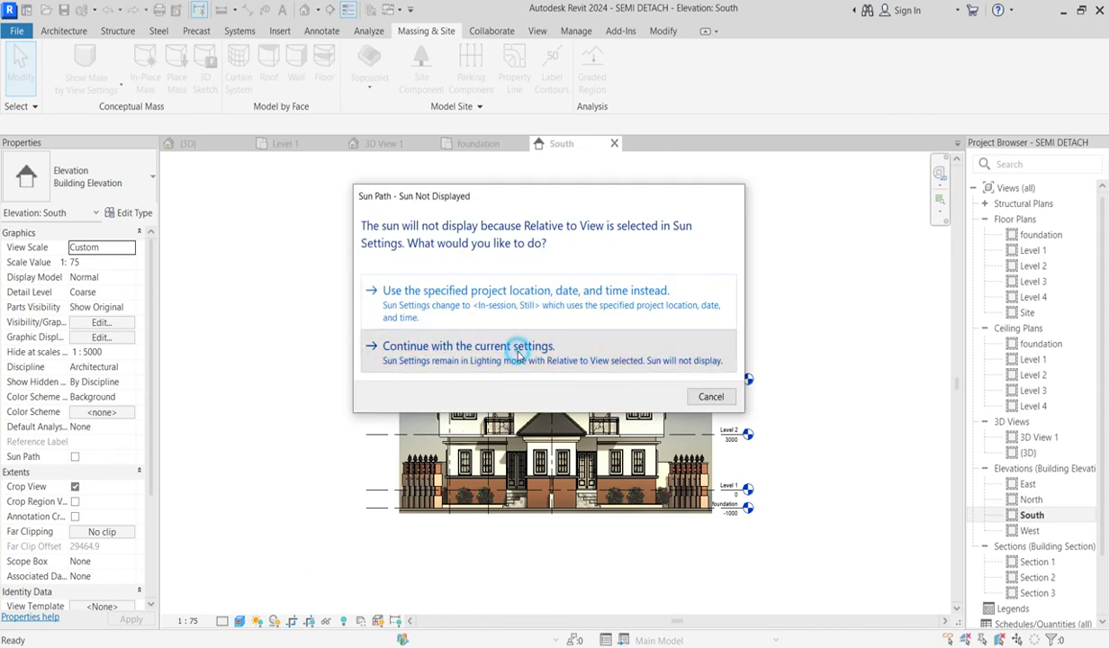
# Step: Keep the current sun settings and switch the sun path to Solar Study
pyautogui.click(506, 348)
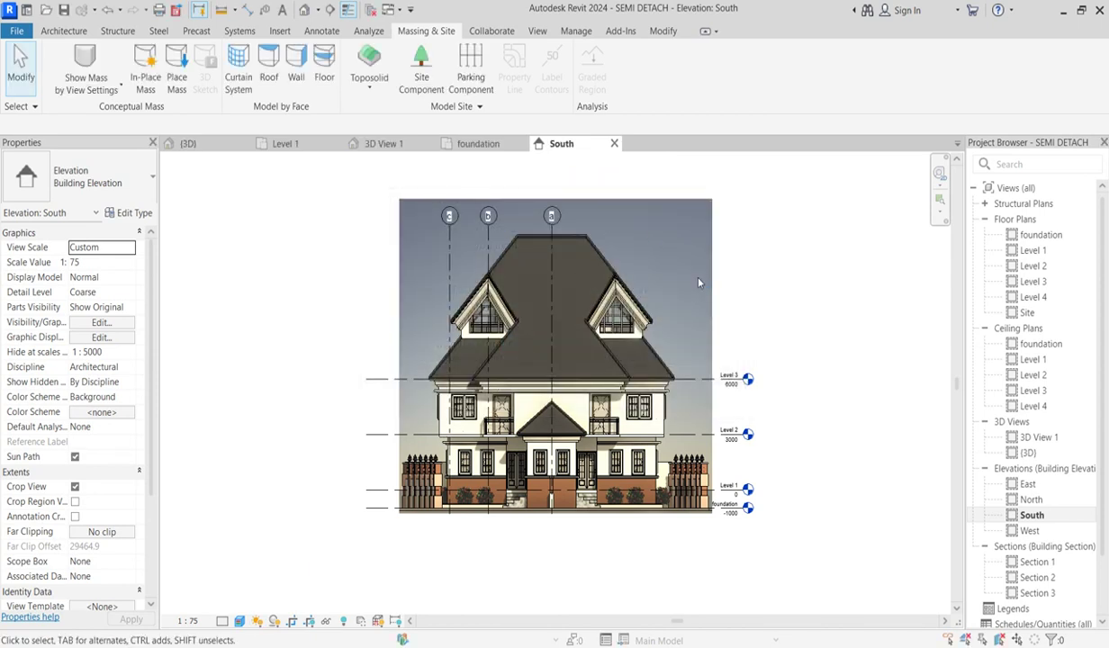
pyautogui.click(257, 621)
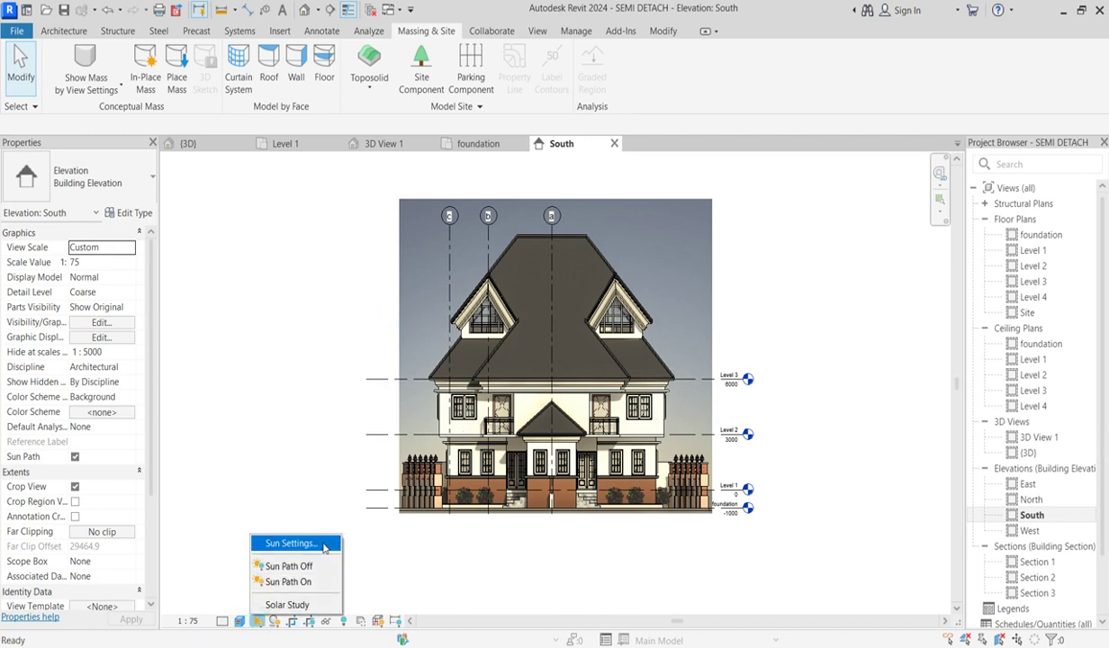
pyautogui.click(286, 605)
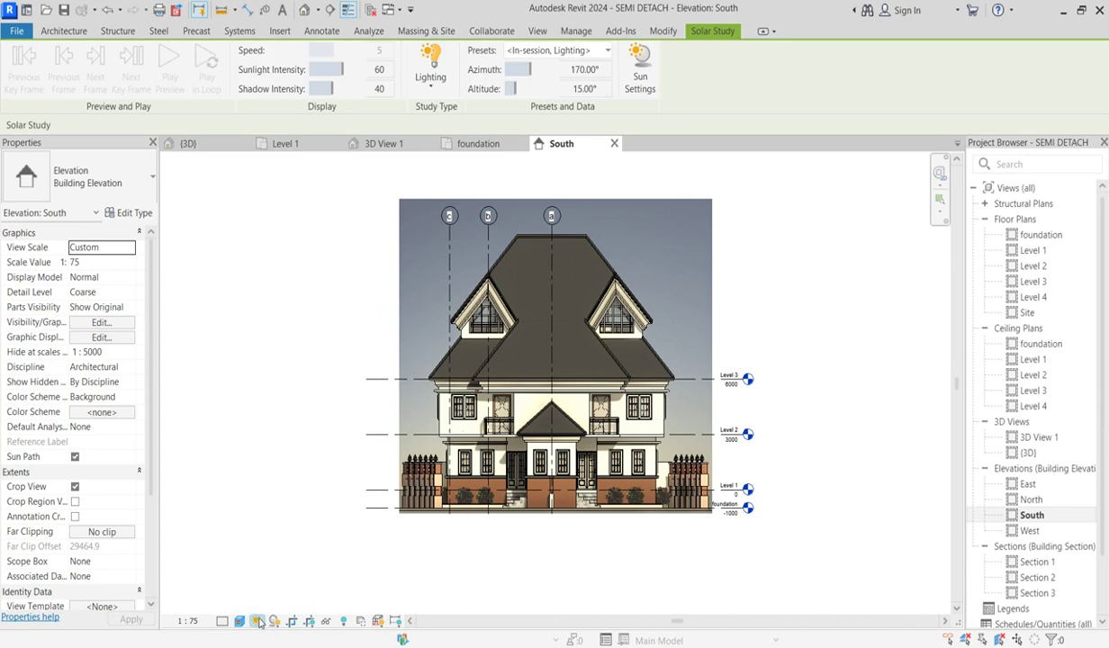
# Step: Review the Sun Settings (170° azimuth, 15° altitude) without changing them
pyautogui.click(257, 621)
pyautogui.click(281, 522)
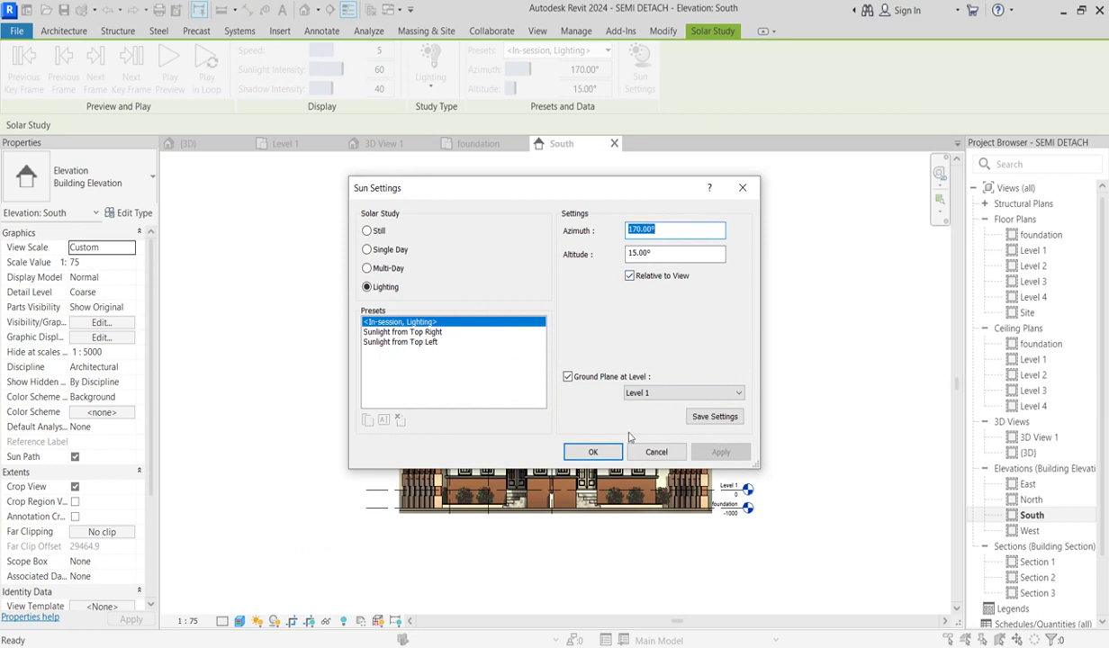
pyautogui.click(751, 191)
pyautogui.click(258, 621)
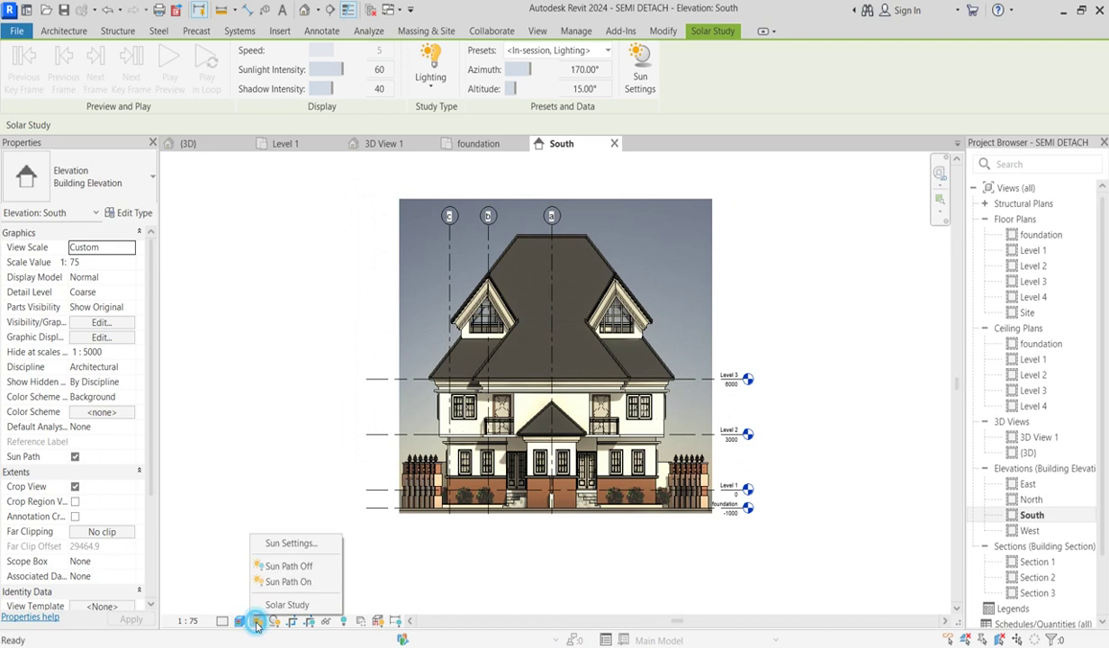
pyautogui.click(298, 572)
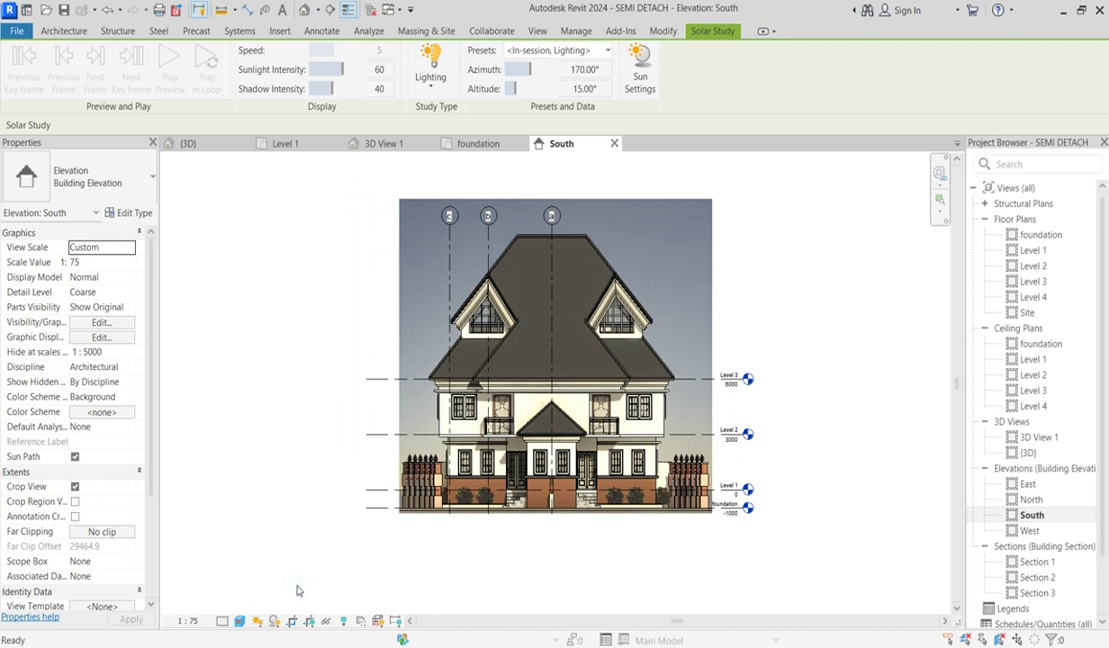
pyautogui.click(240, 621)
# Step: Change the background to Gradient with sky colour RGB 185-203-225
pyautogui.click(261, 503)
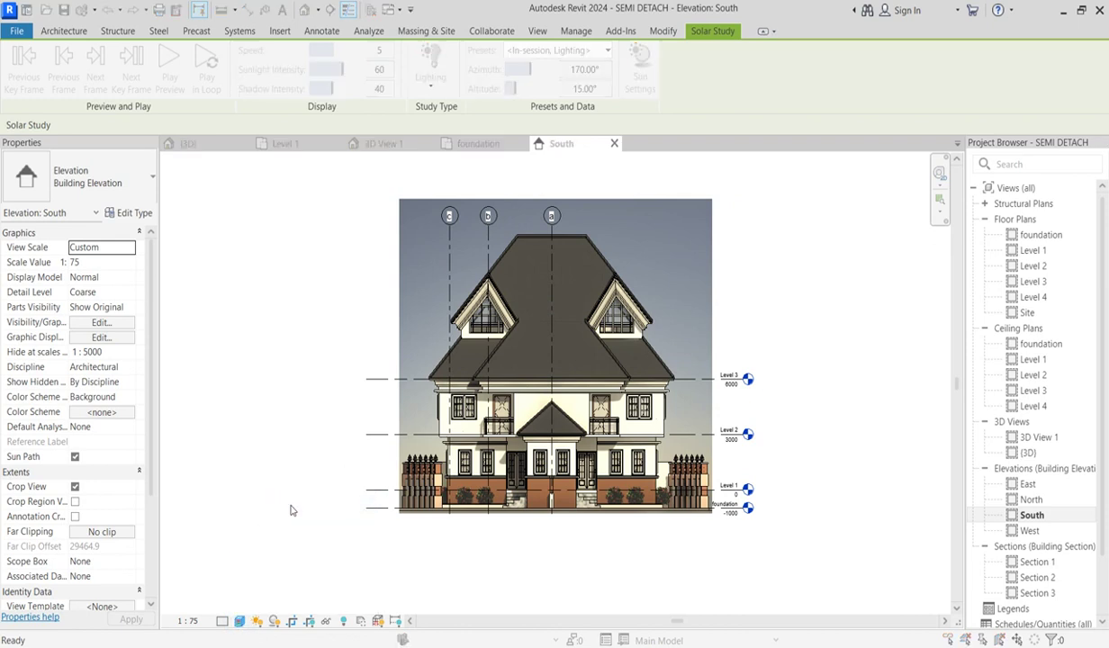
pyautogui.click(454, 396)
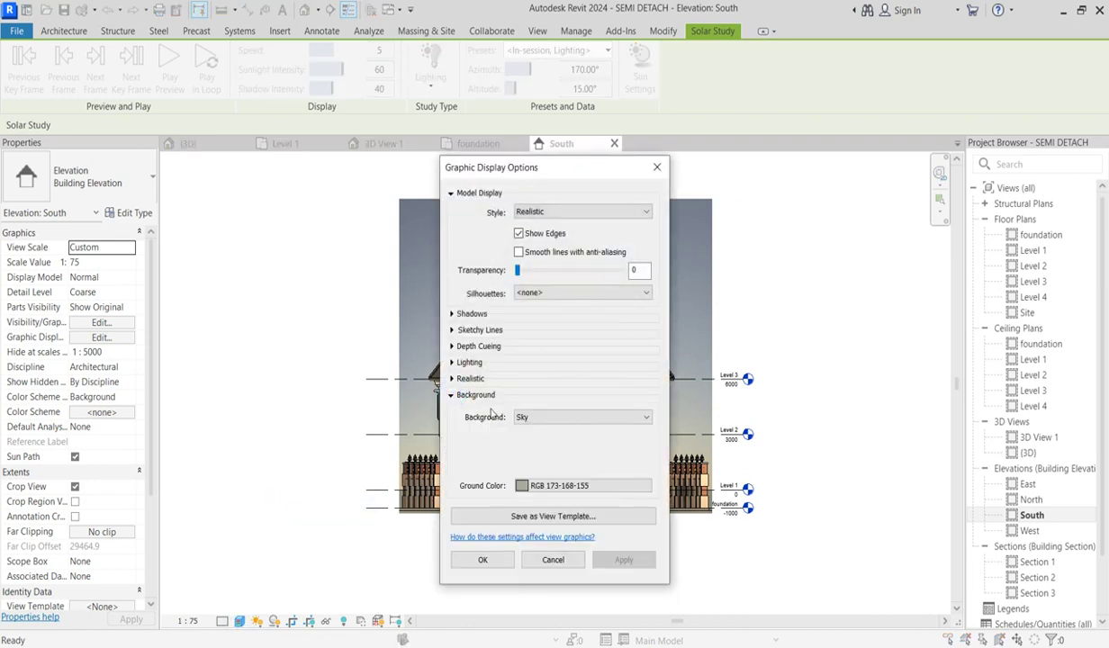
pyautogui.click(563, 418)
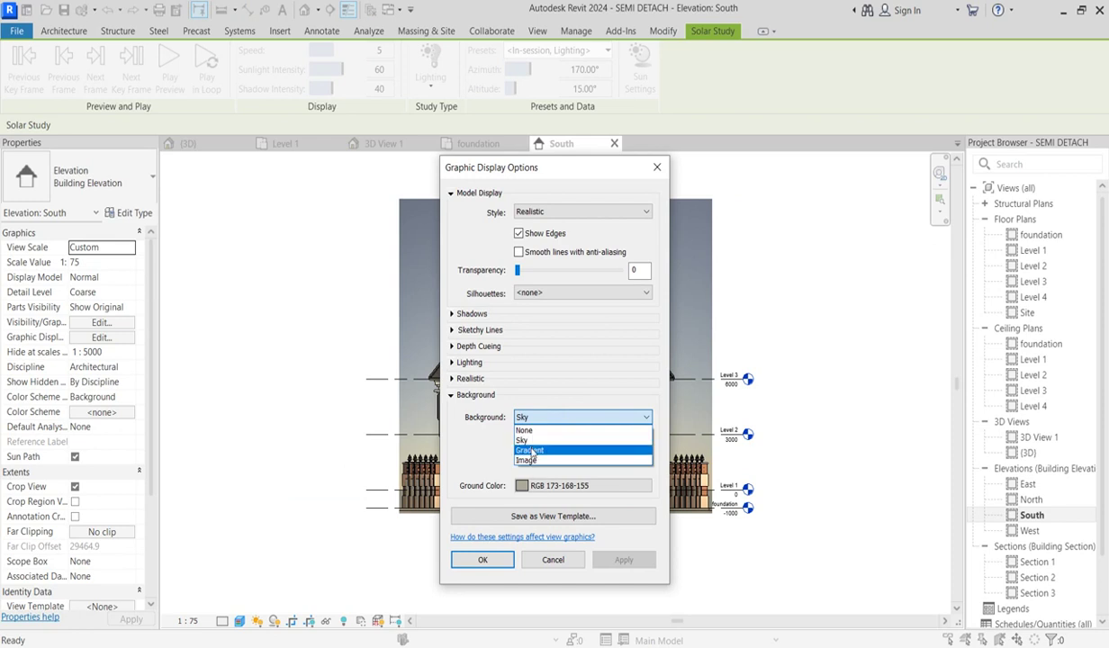
pyautogui.click(532, 450)
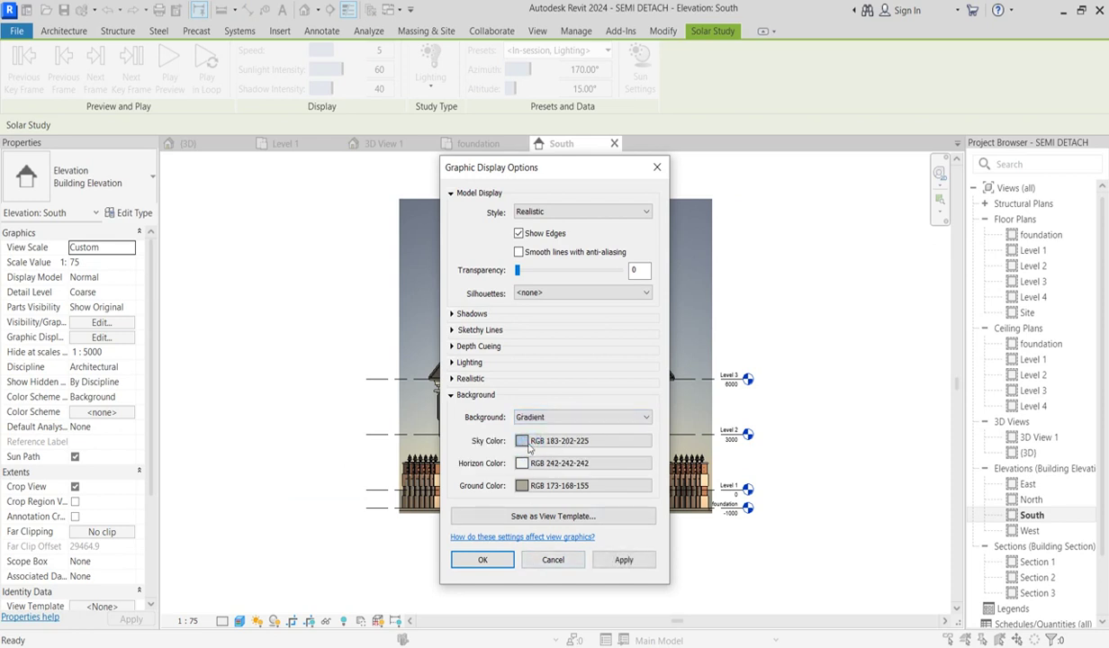
pyautogui.click(529, 446)
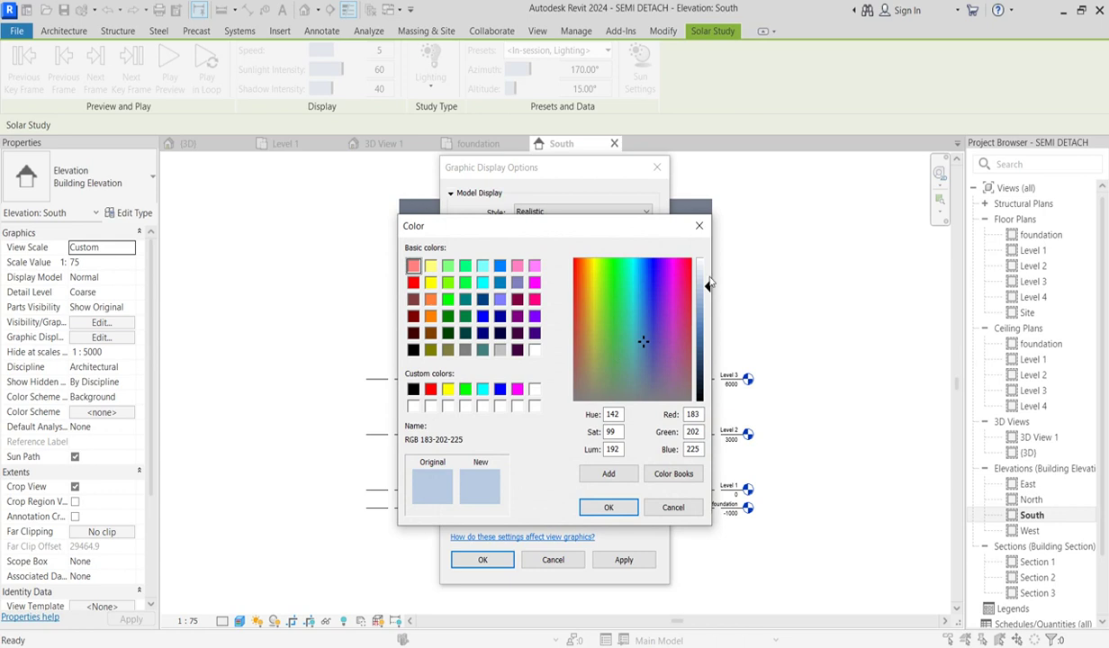
pyautogui.moveTo(705, 286); pyautogui.dragTo(706, 284)
pyautogui.moveTo(705, 287); pyautogui.dragTo(705, 291)
pyautogui.click(609, 507)
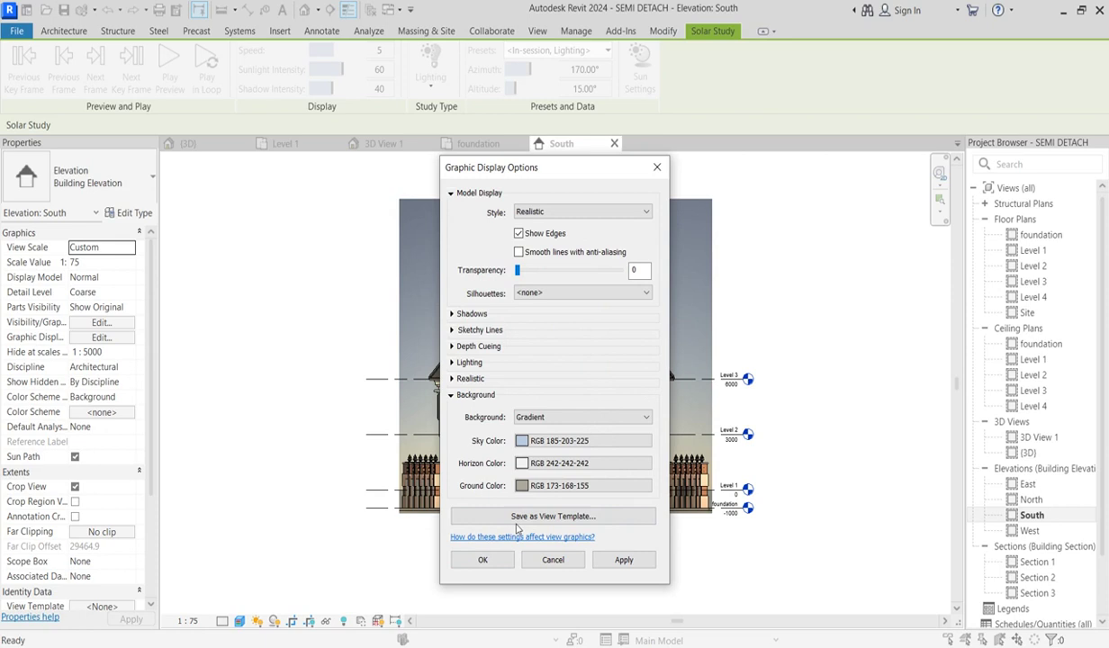
# Step: Set the gradient ground colour to RGB 142-135-117 and apply the background
pyautogui.click(525, 488)
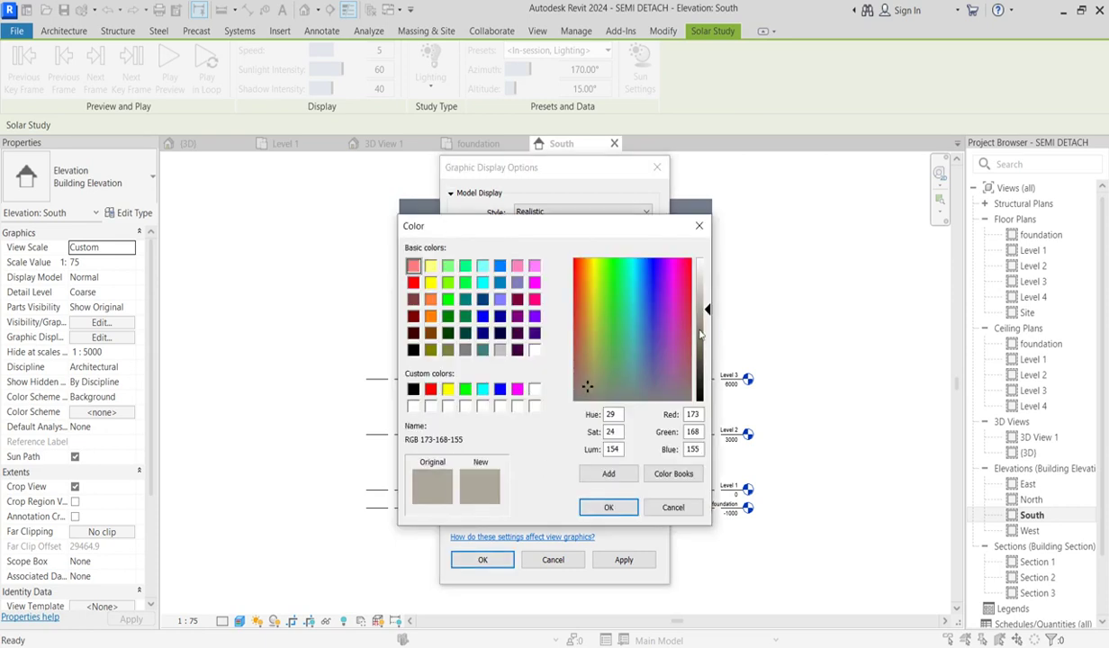
pyautogui.click(700, 331)
pyautogui.click(601, 507)
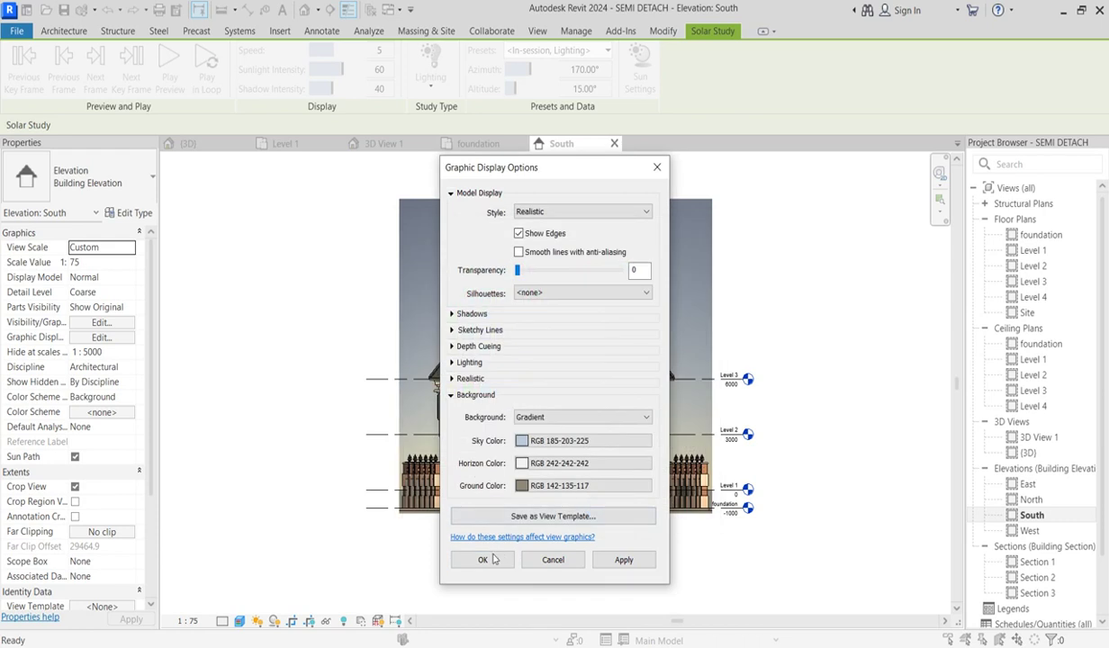
pyautogui.click(626, 560)
pyautogui.click(495, 560)
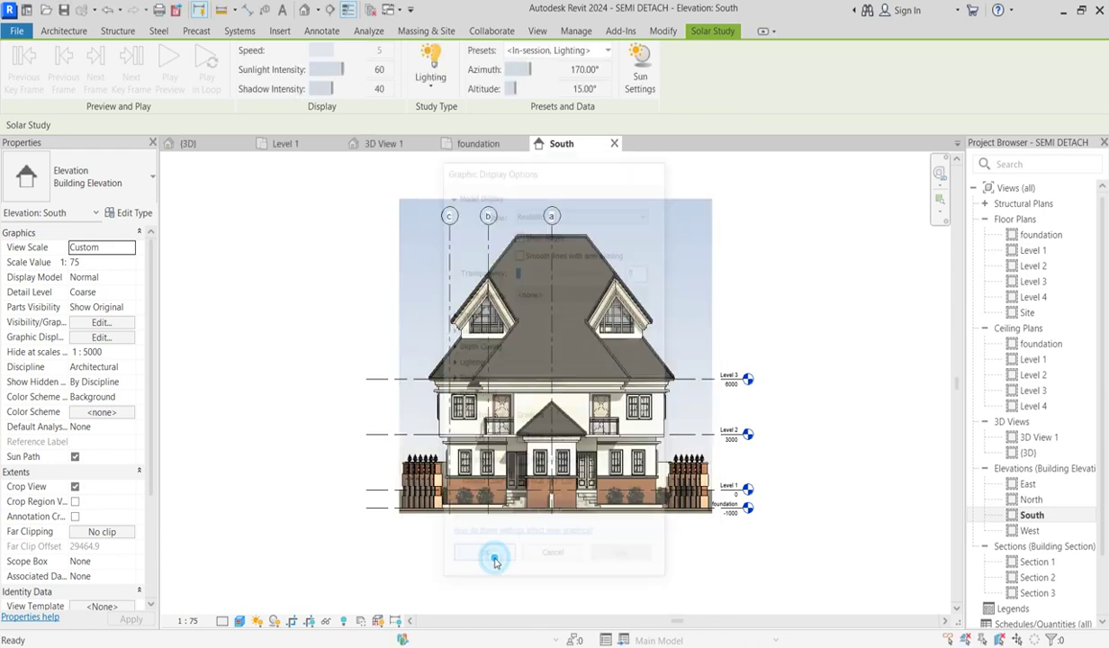
pyautogui.scroll(3, 637, 355)
# Step: Zoom the South elevation to fit the window and keep the sun path on Solar Study
pyautogui.scroll(-2, 637, 356)
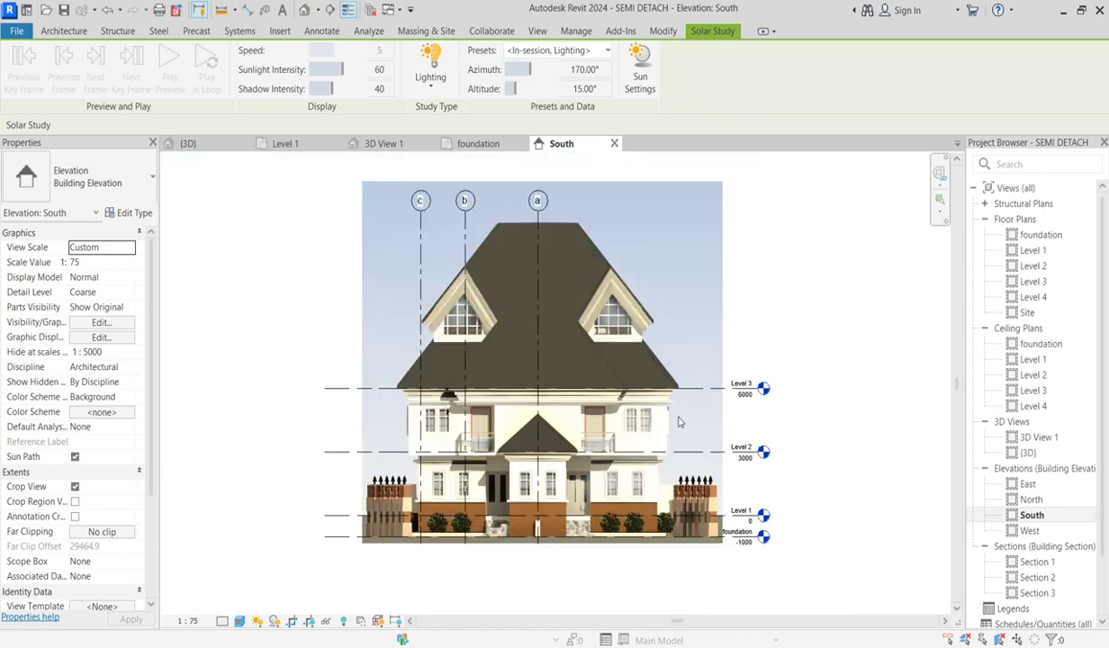
pyautogui.scroll(-1, 678, 416)
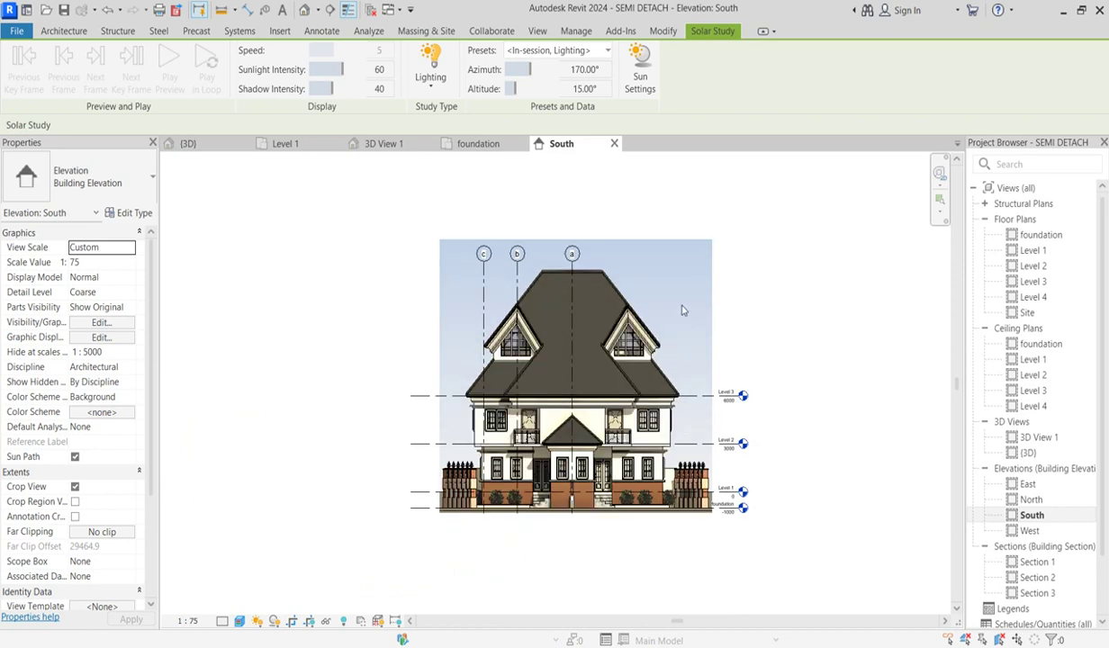
pyautogui.scroll(1, 513, 308)
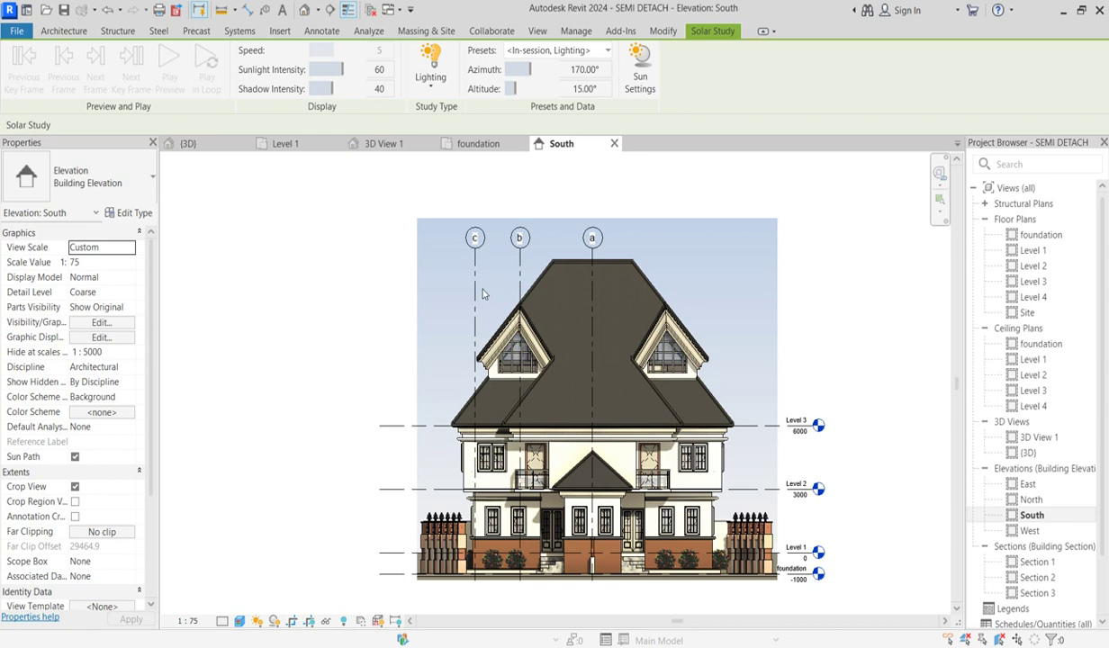
pyautogui.scroll(4, 465, 281)
pyautogui.scroll(-4, 491, 293)
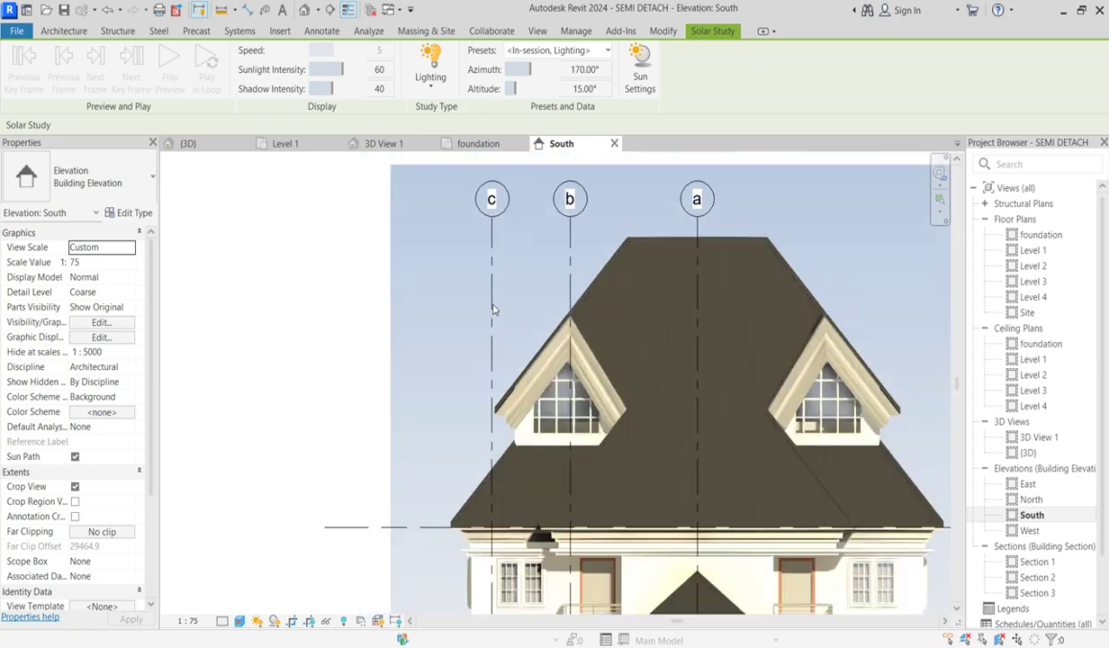
pyautogui.scroll(-2, 635, 486)
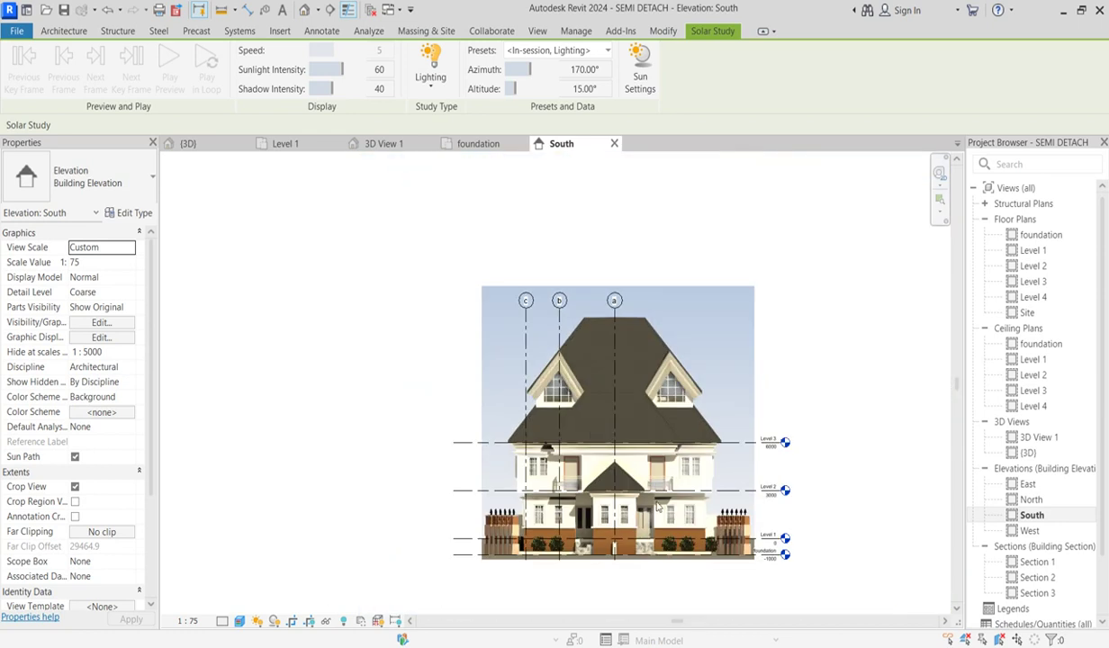
pyautogui.scroll(3, 821, 515)
pyautogui.rightClick(811, 500)
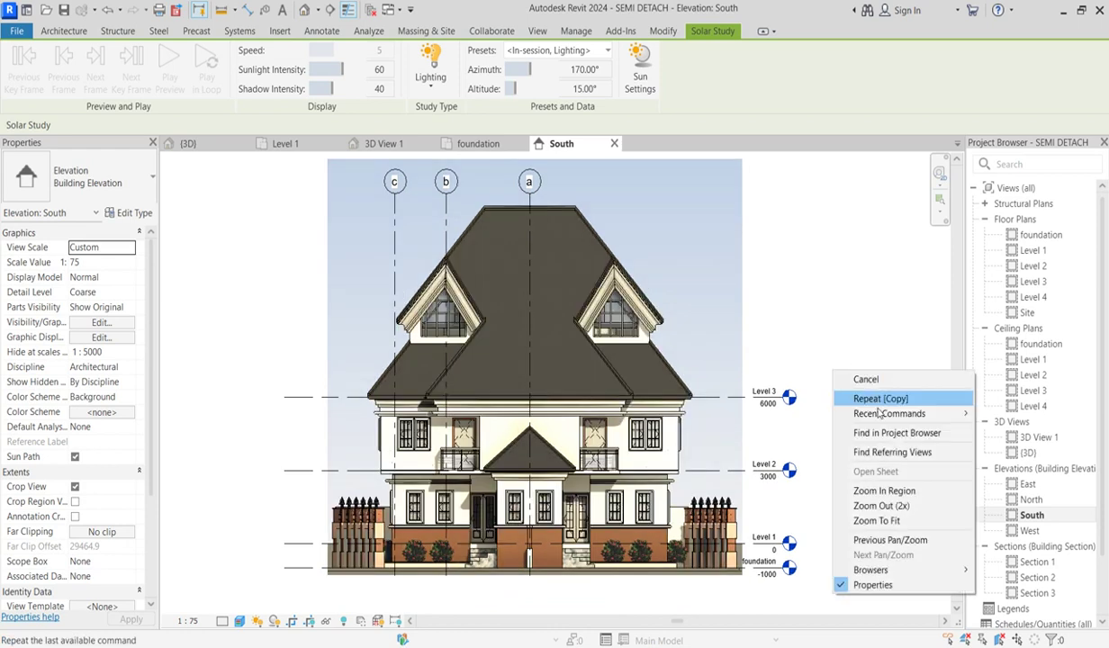
pyautogui.click(864, 520)
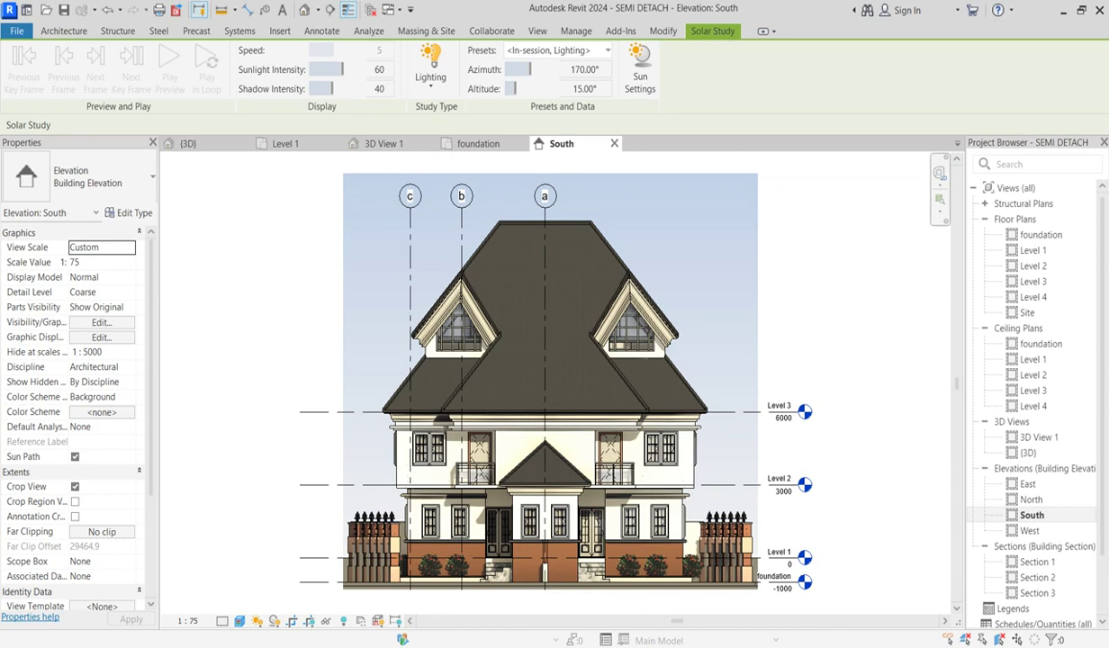
pyautogui.click(257, 623)
pyautogui.click(286, 606)
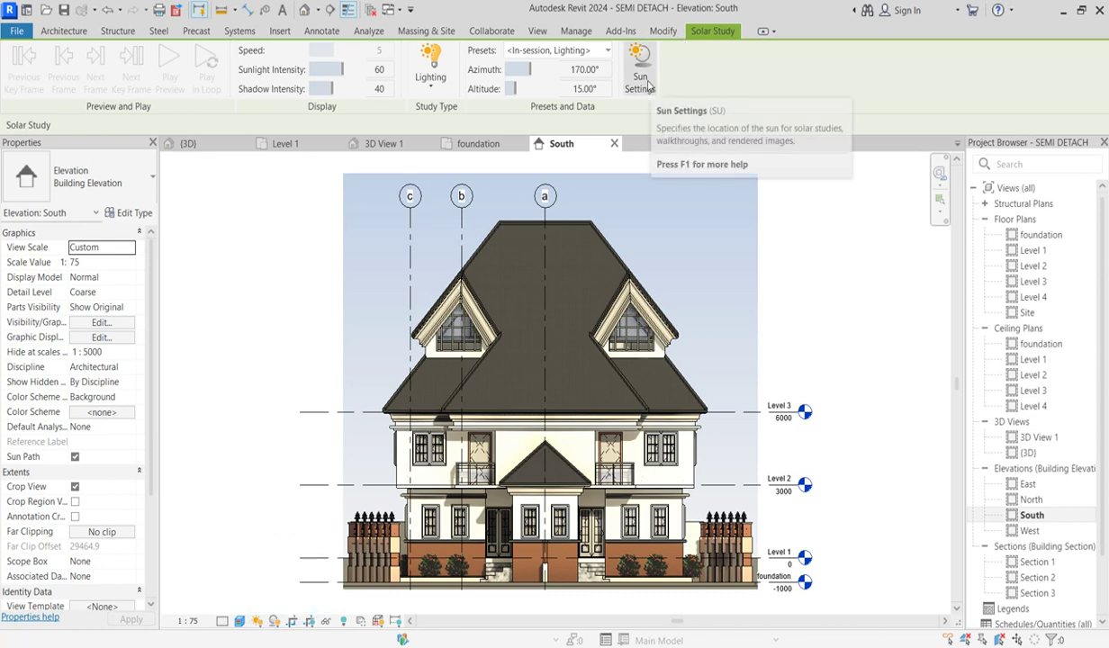
# Step: Cycle the ribbon through its minimized states, ending with the full ribbon restored
pyautogui.doubleClick(689, 31)
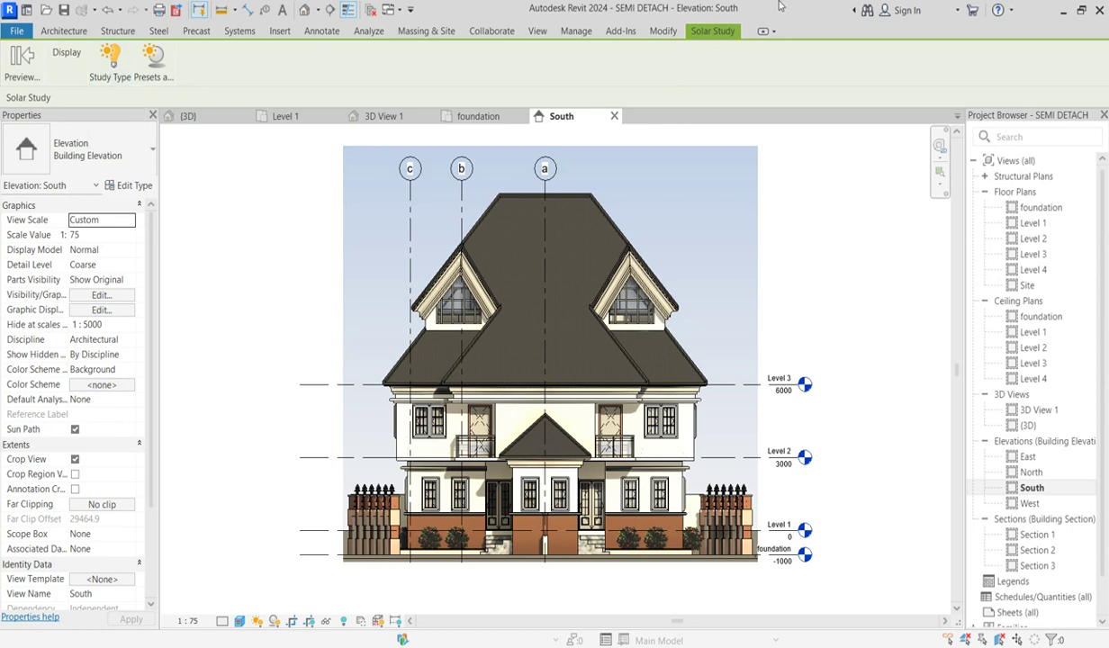
pyautogui.click(662, 31)
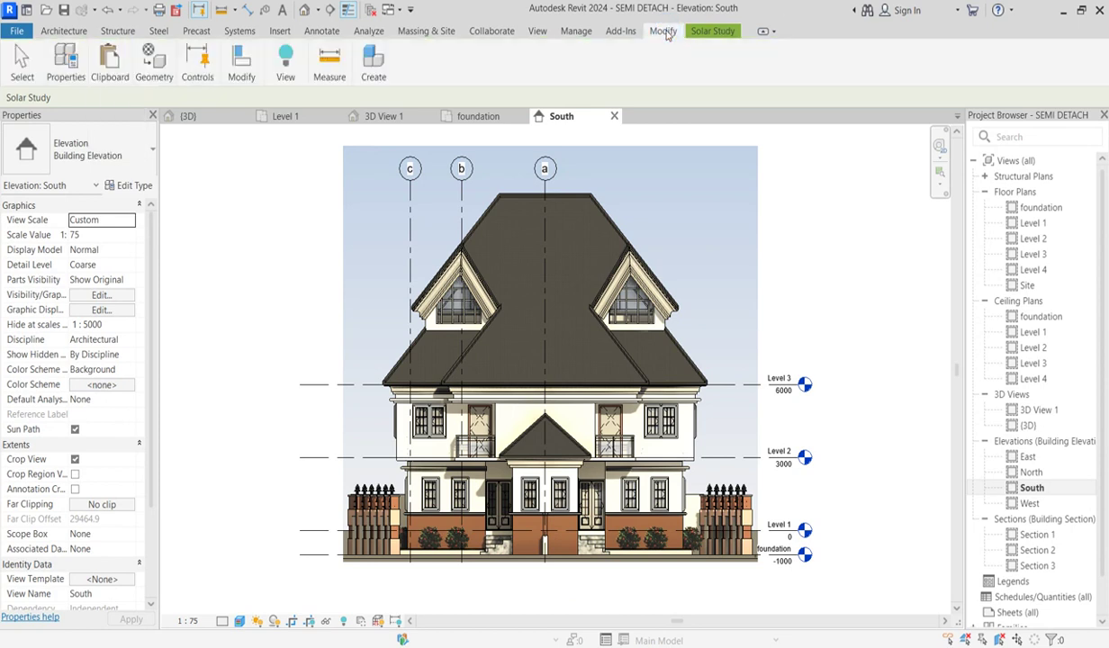
pyautogui.click(63, 30)
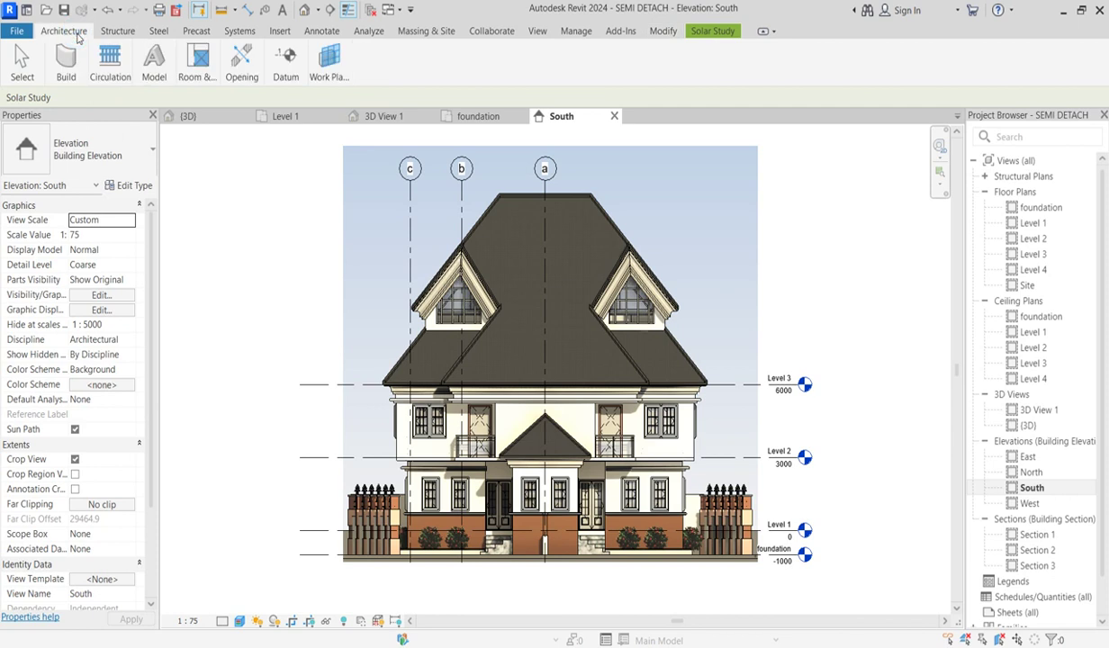
pyautogui.moveTo(241, 66)
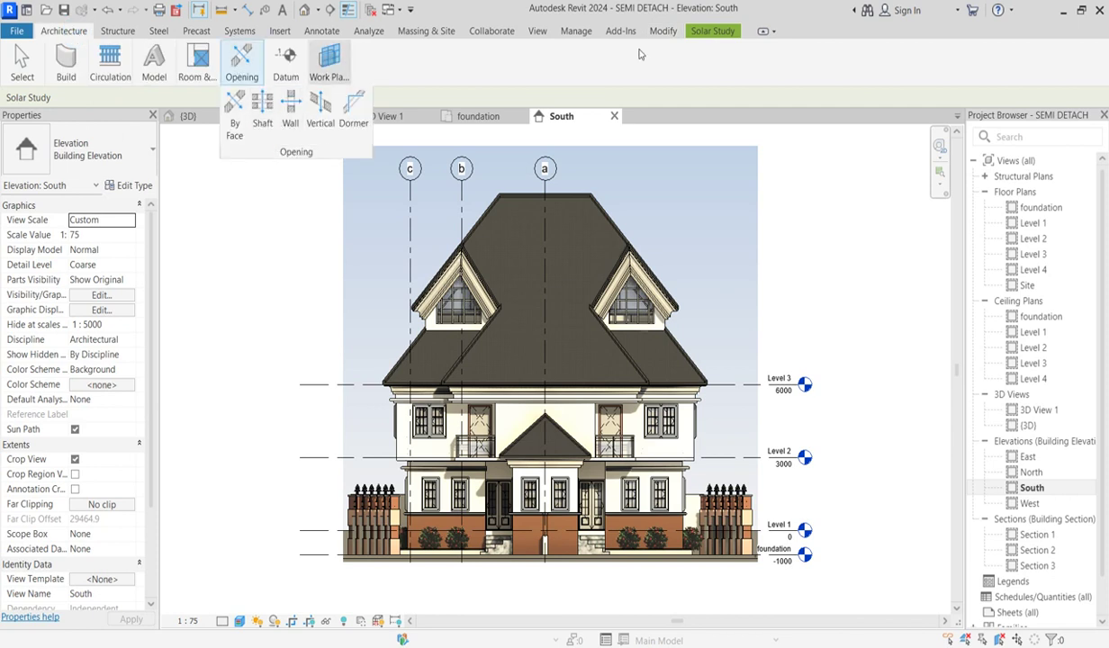
pyautogui.click(724, 33)
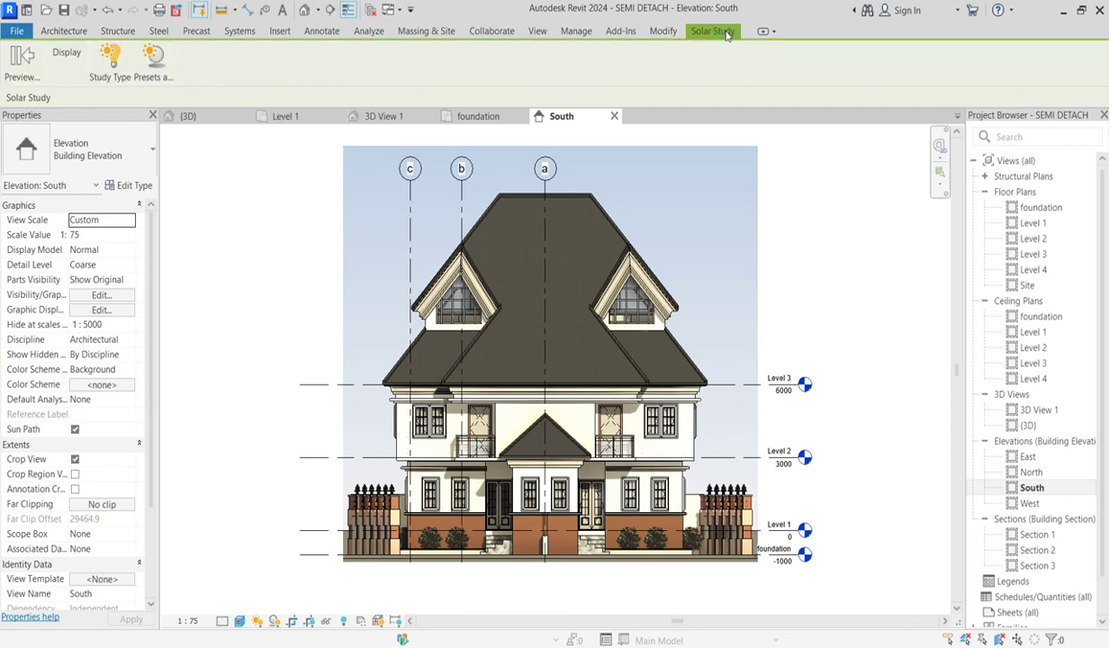
pyautogui.doubleClick(726, 34)
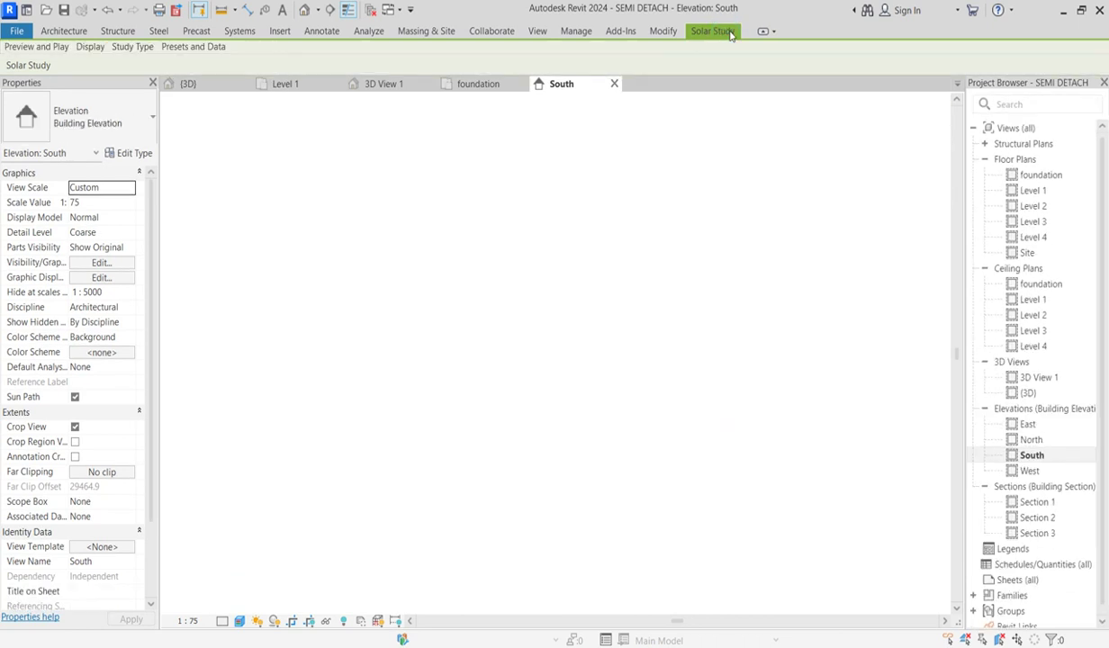
pyautogui.doubleClick(729, 32)
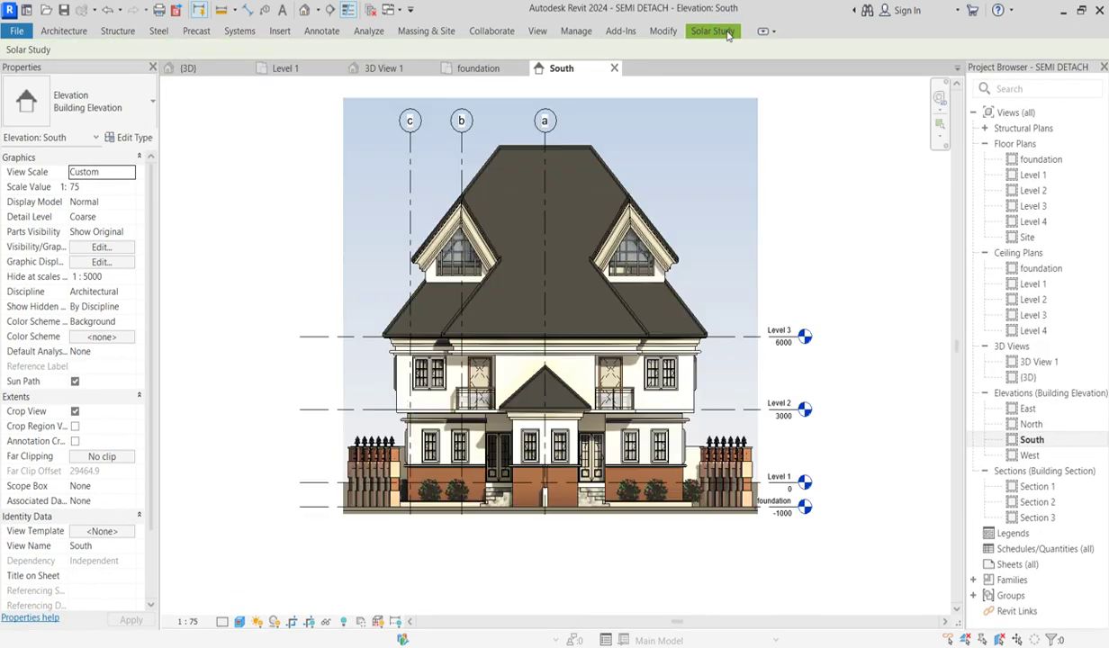
pyautogui.doubleClick(730, 34)
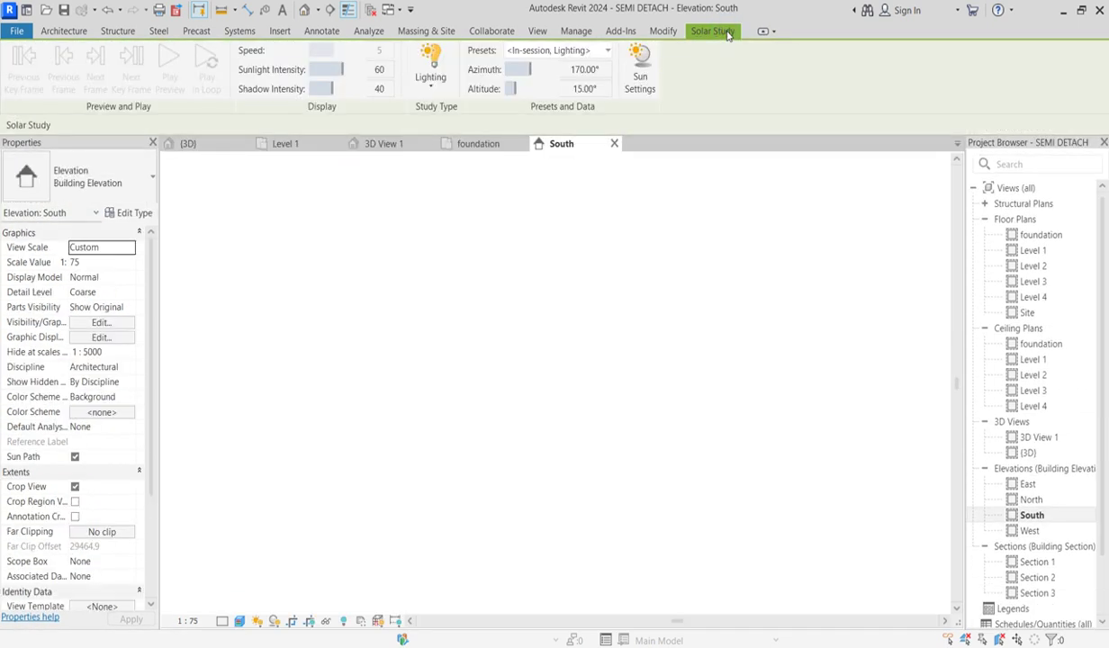
# Step: Show the Architecture tools and turn off Show Panel Titles on the ribbon
pyautogui.click(56, 32)
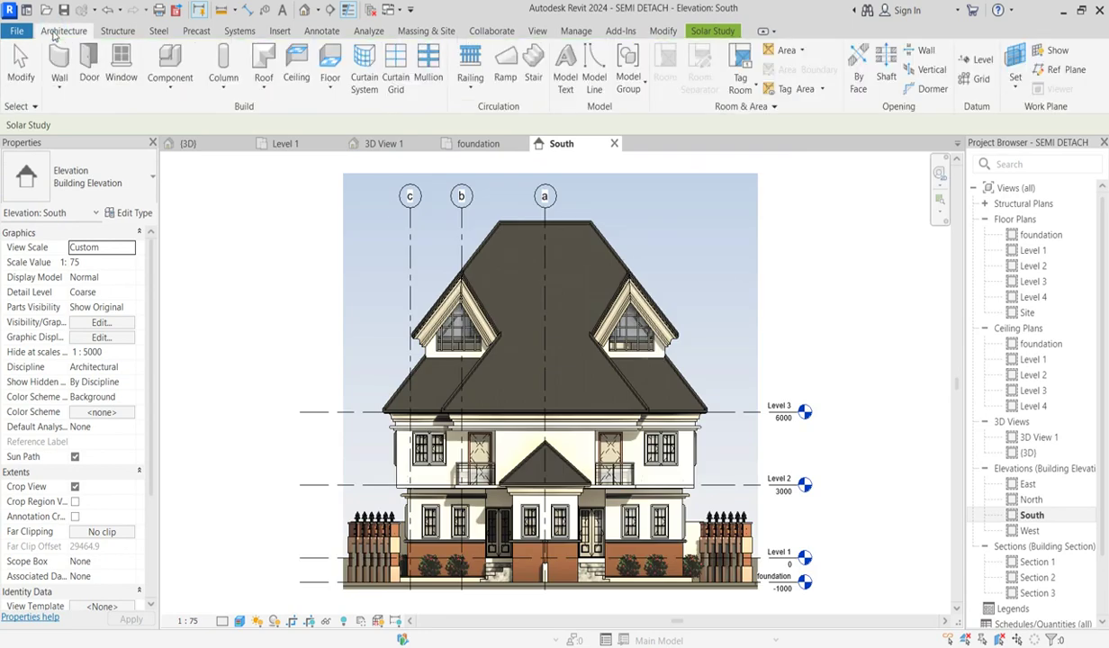
pyautogui.click(461, 233)
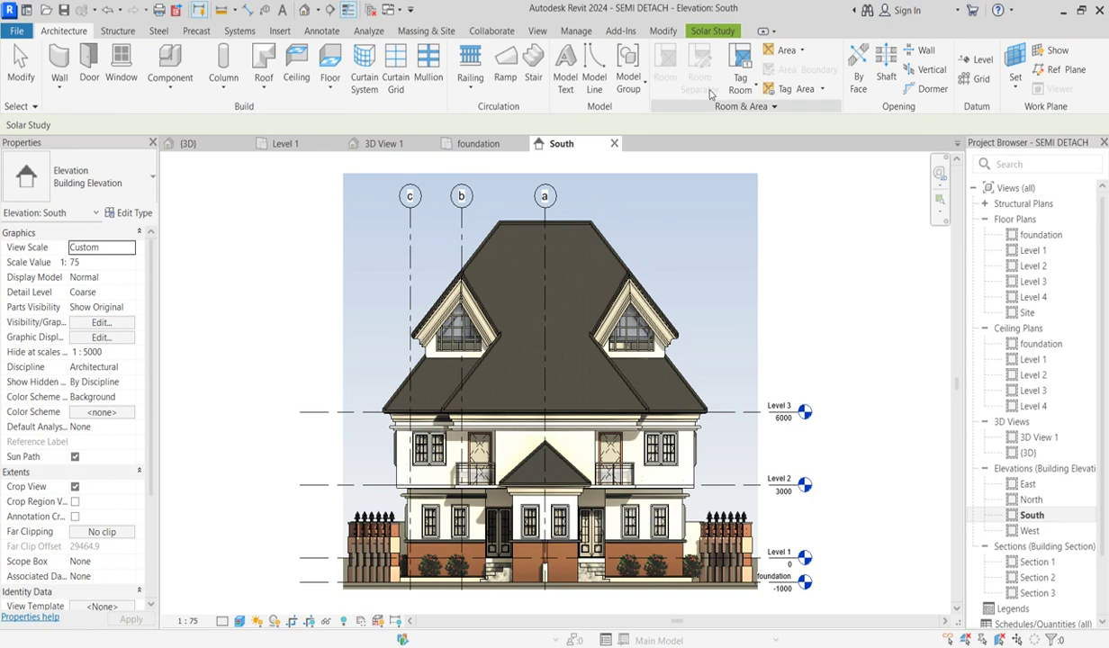
pyautogui.rightClick(707, 33)
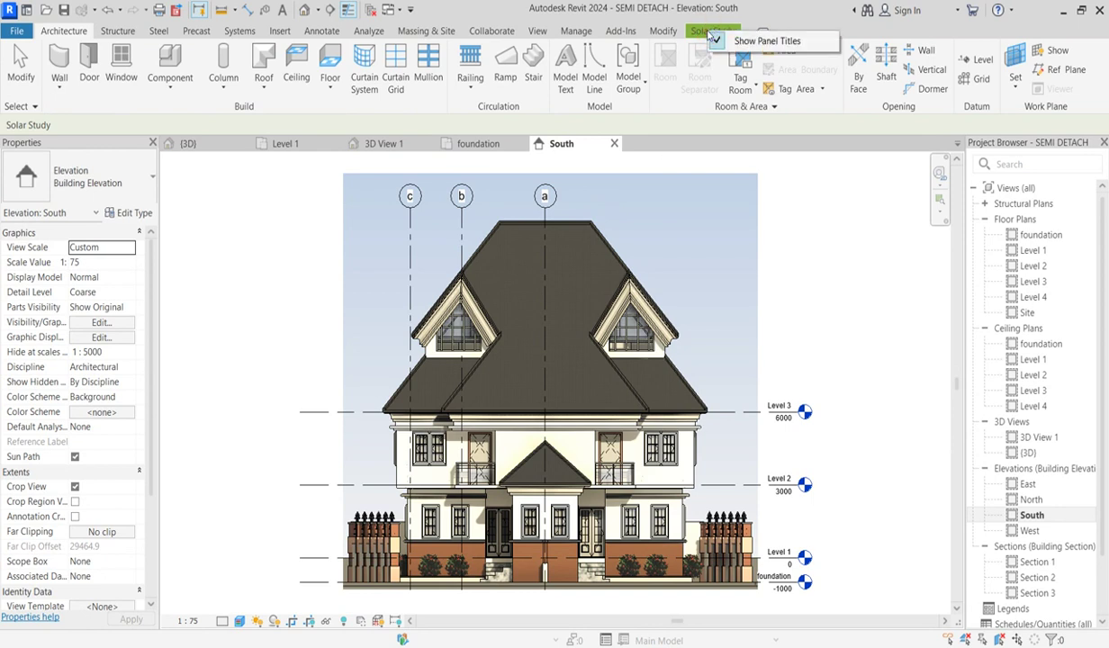
pyautogui.click(717, 42)
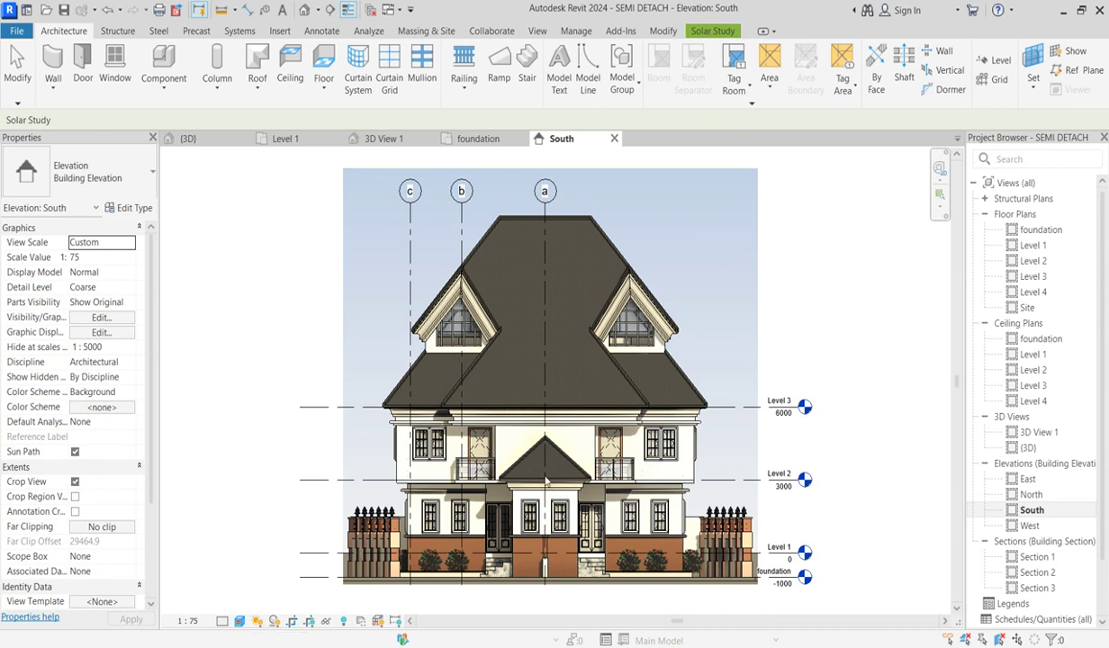
pyautogui.scroll(2, 559, 477)
pyautogui.scroll(-4, 545, 440)
pyautogui.scroll(2, 545, 440)
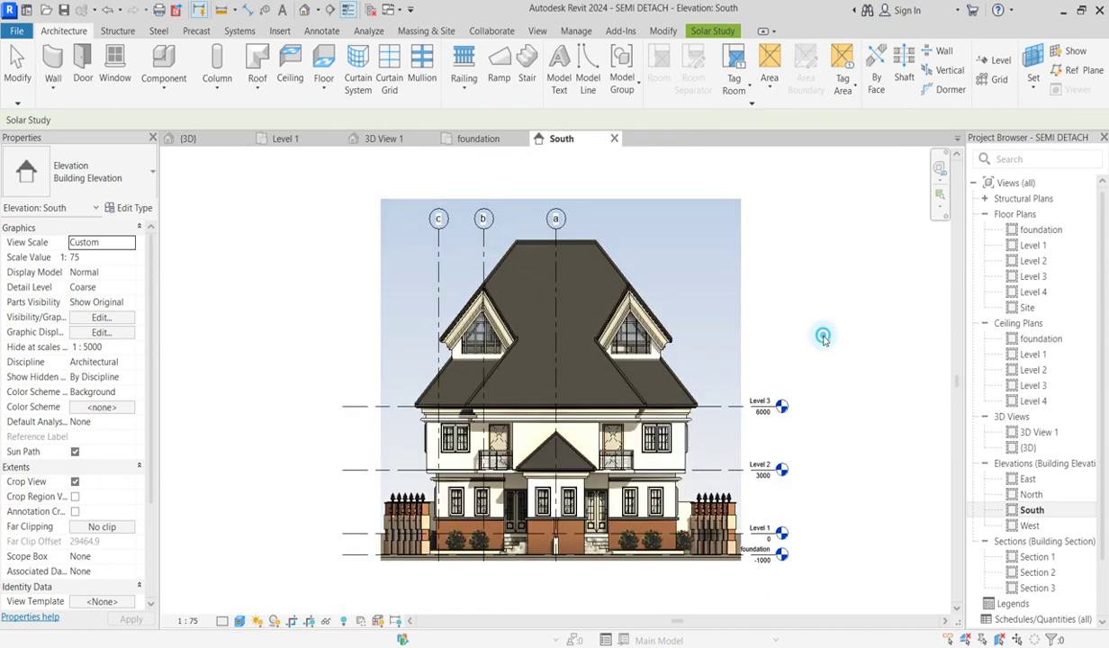
pyautogui.scroll(3, 671, 549)
pyautogui.scroll(-2, 605, 469)
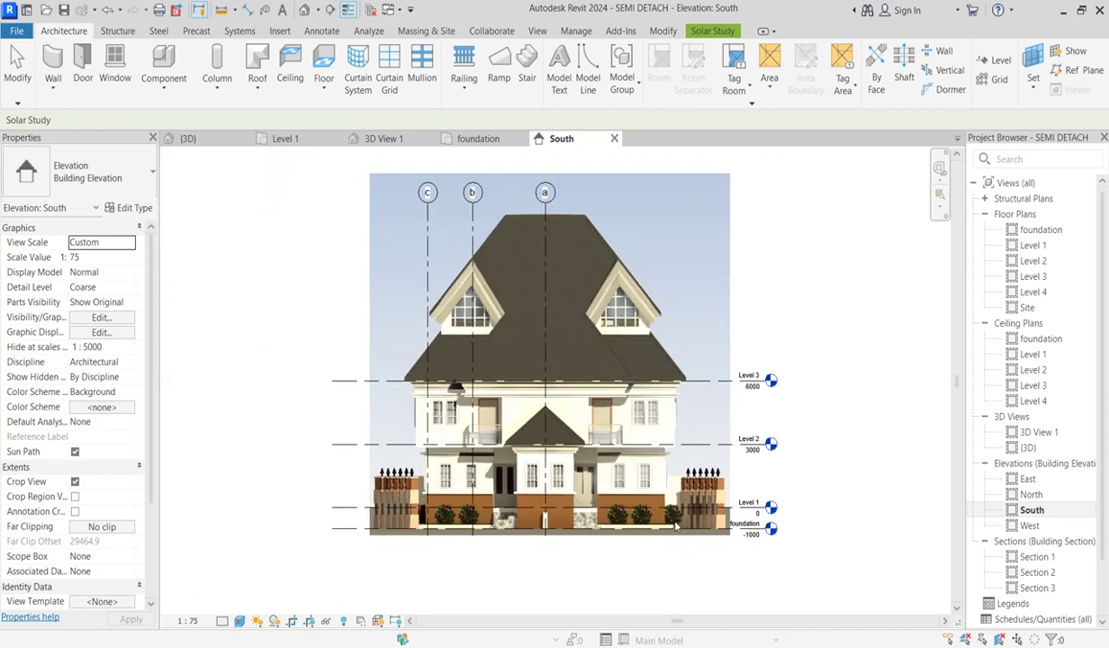
pyautogui.scroll(1, 412, 512)
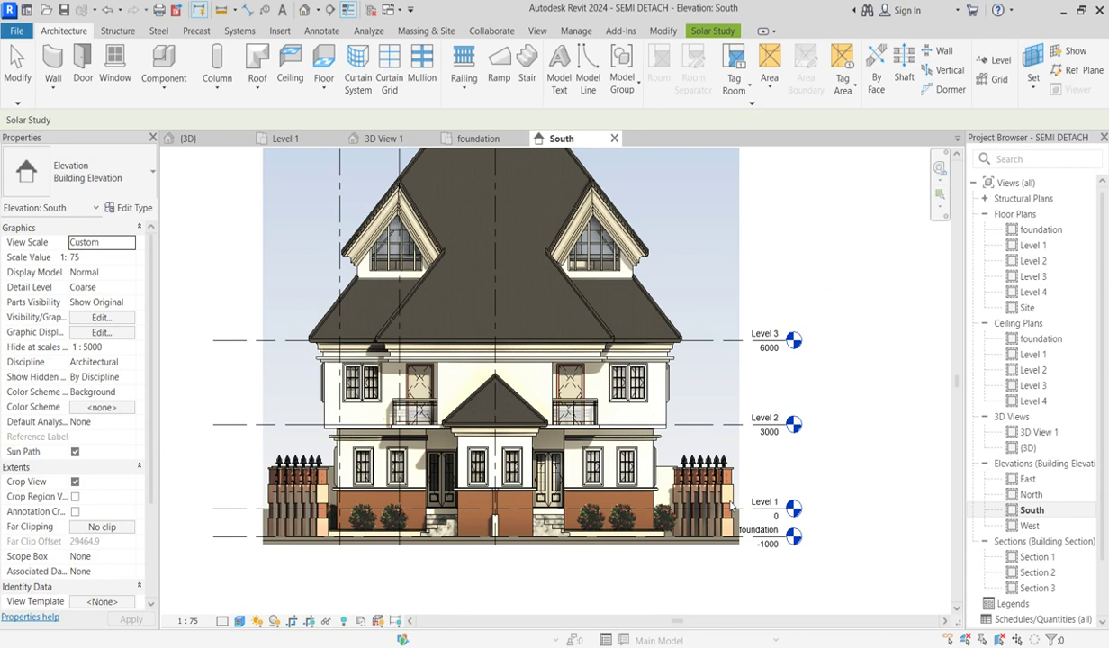
pyautogui.scroll(-1, 701, 468)
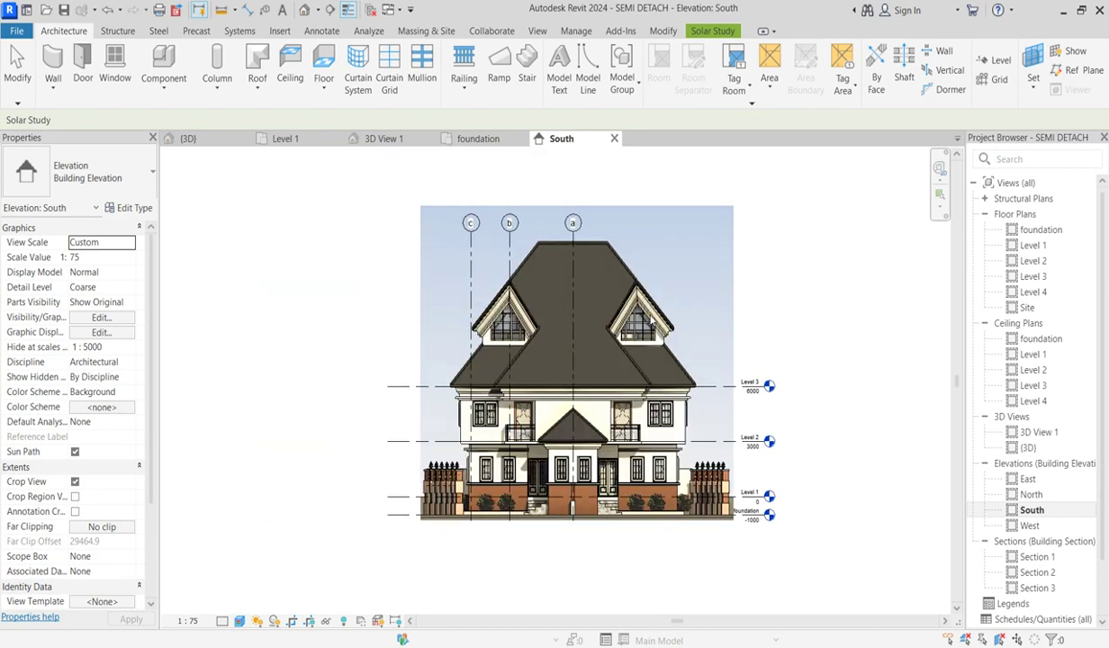
pyautogui.scroll(2, 759, 337)
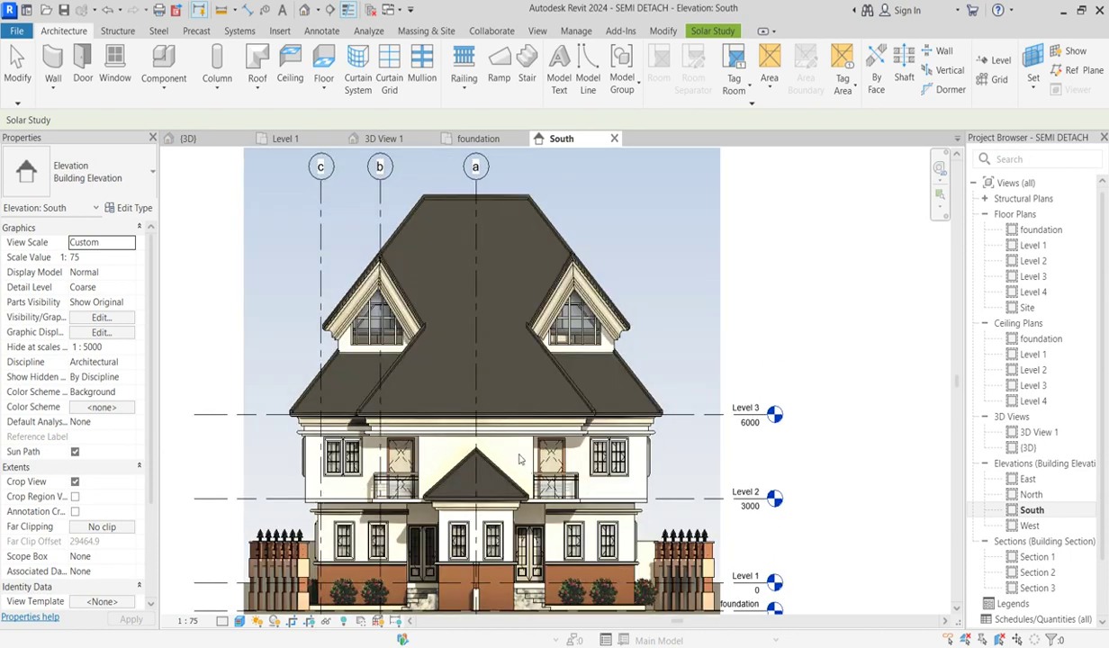
pyautogui.scroll(-1, 755, 385)
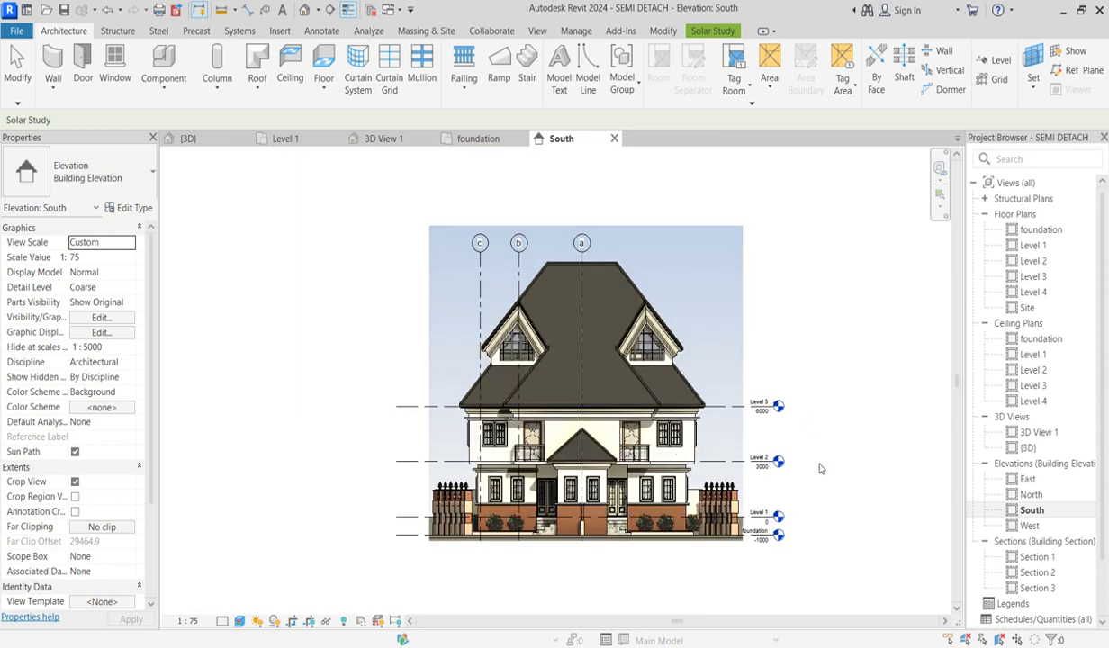
pyautogui.scroll(1, 792, 445)
pyautogui.scroll(-1, 752, 487)
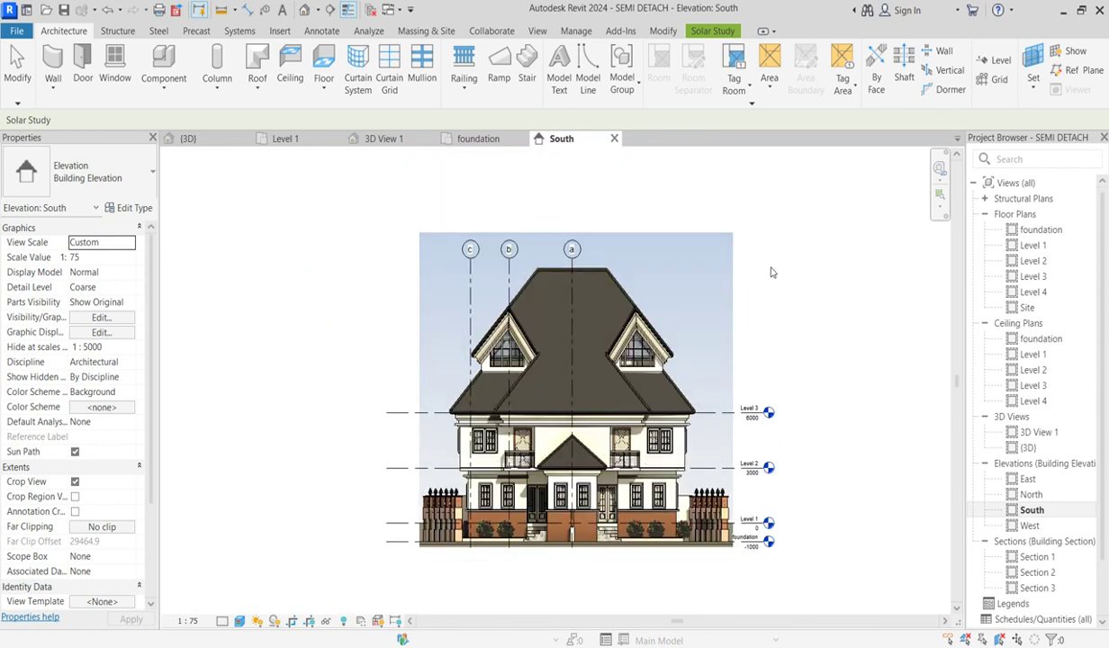